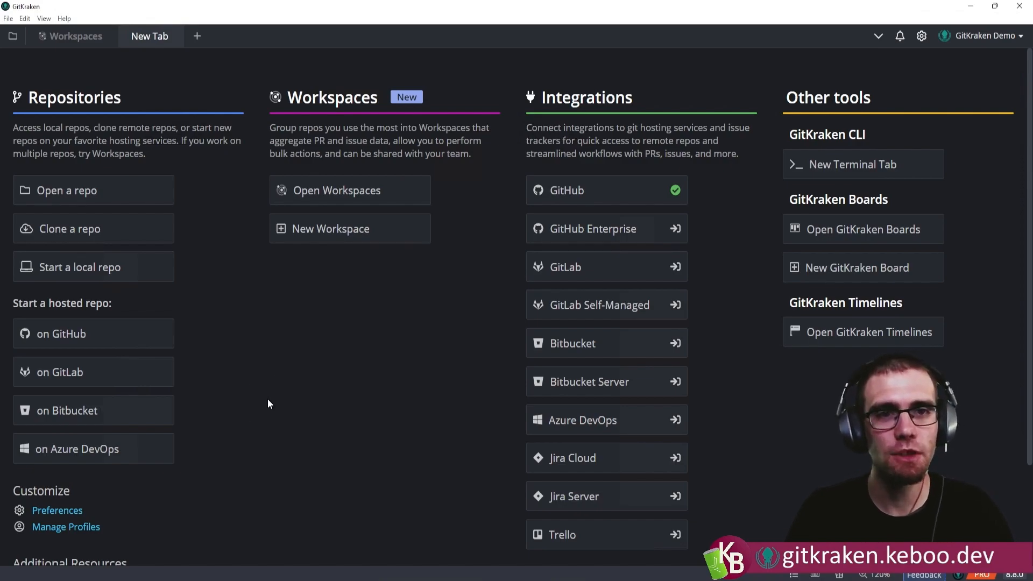
# Clone the learn-git-with-gitkraken repository from GitHub.com into C:\Dev and open the cloned repository.
pyautogui.click(80, 230)
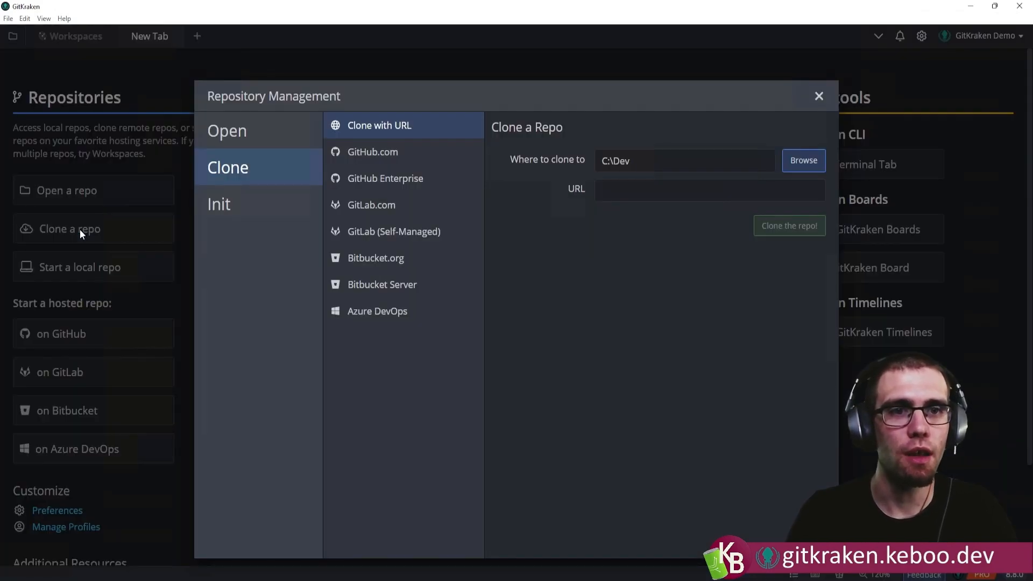
pyautogui.click(375, 154)
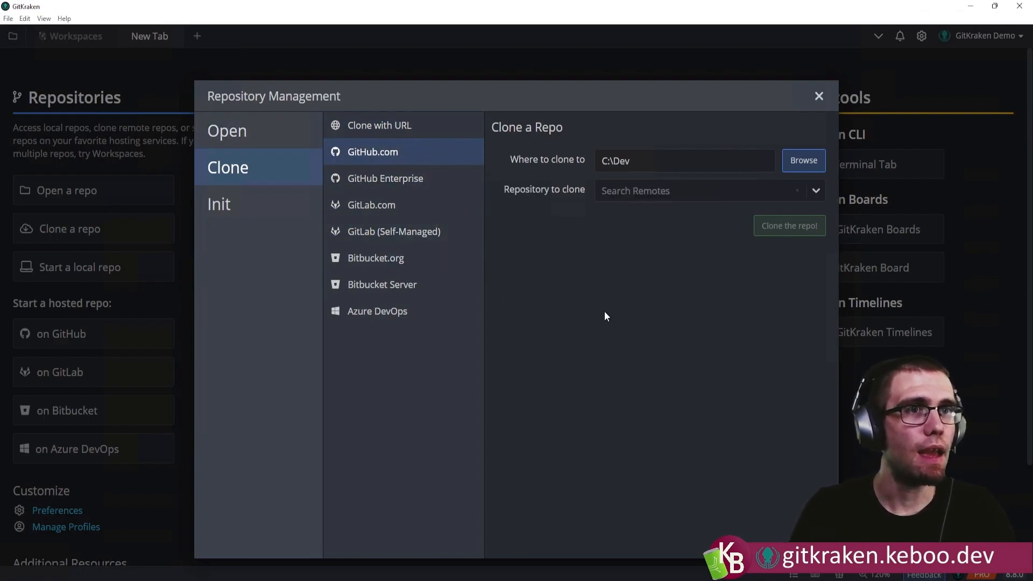
pyautogui.click(619, 193)
pyautogui.write('learn')
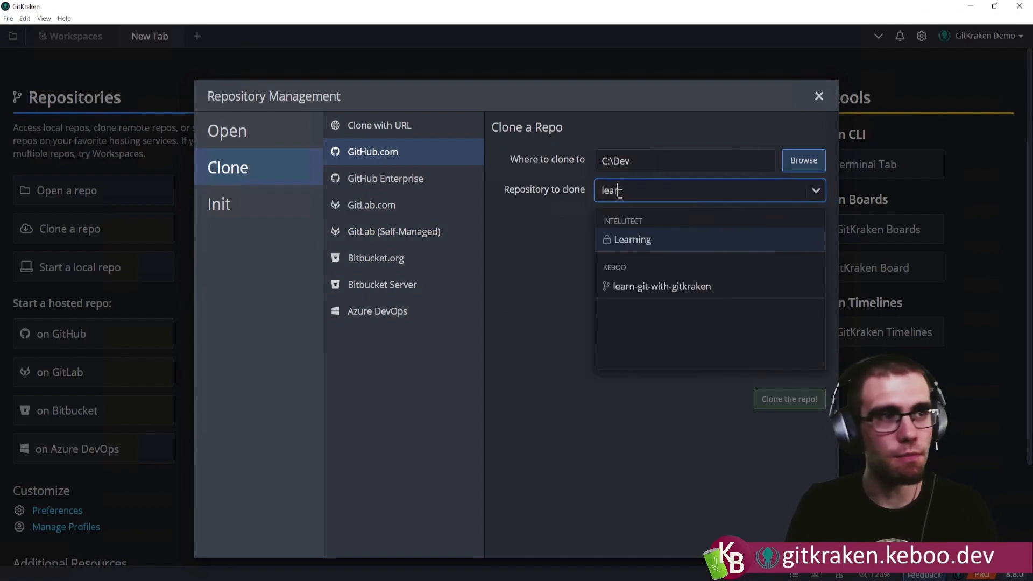
pyautogui.click(630, 289)
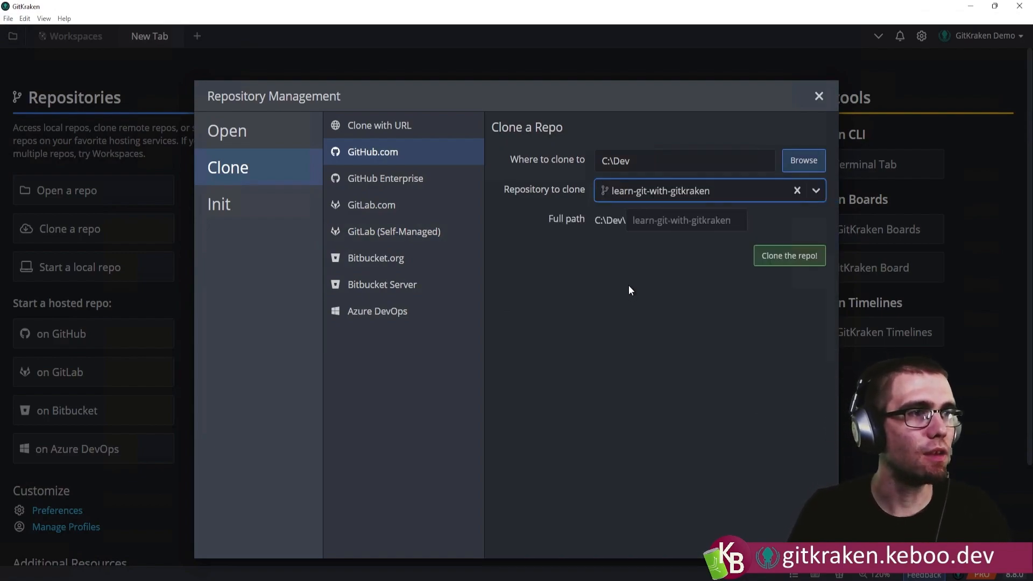
pyautogui.click(797, 258)
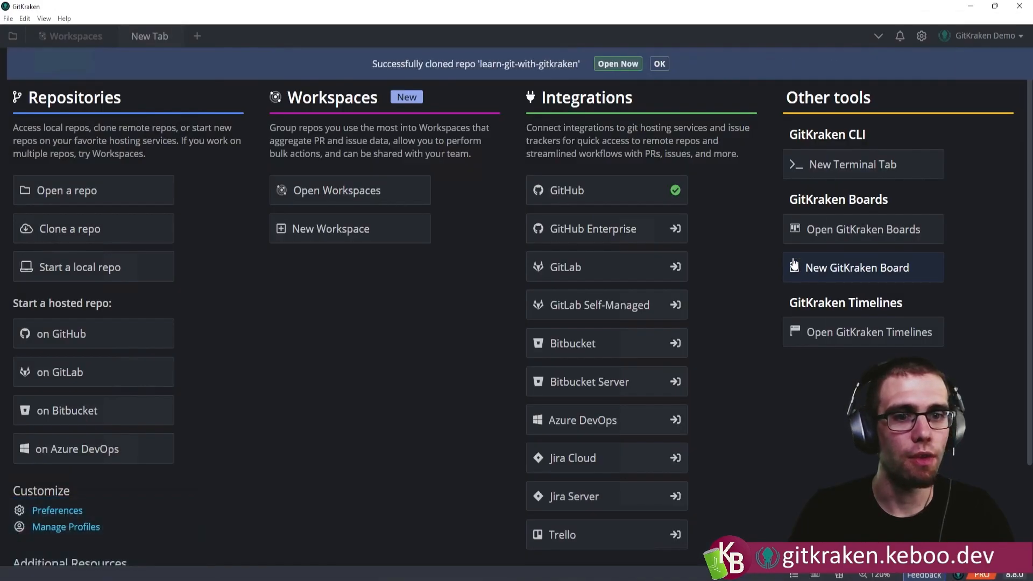
pyautogui.click(616, 67)
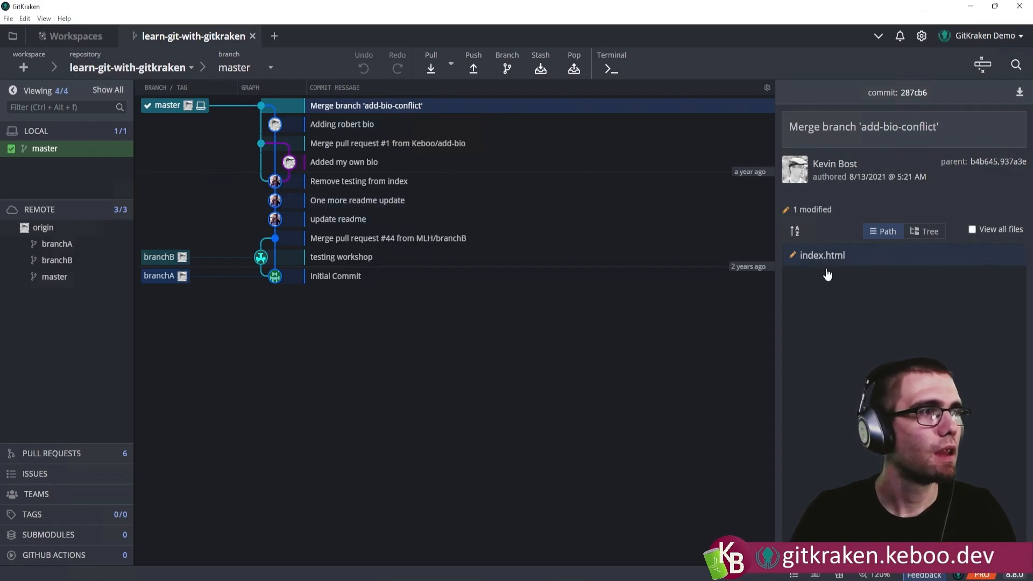
# Show all files of the latest commit, open index.html from its folder in the browser, and close the duplicate page.
pyautogui.click(985, 227)
pyautogui.click(985, 229)
pyautogui.click(976, 232)
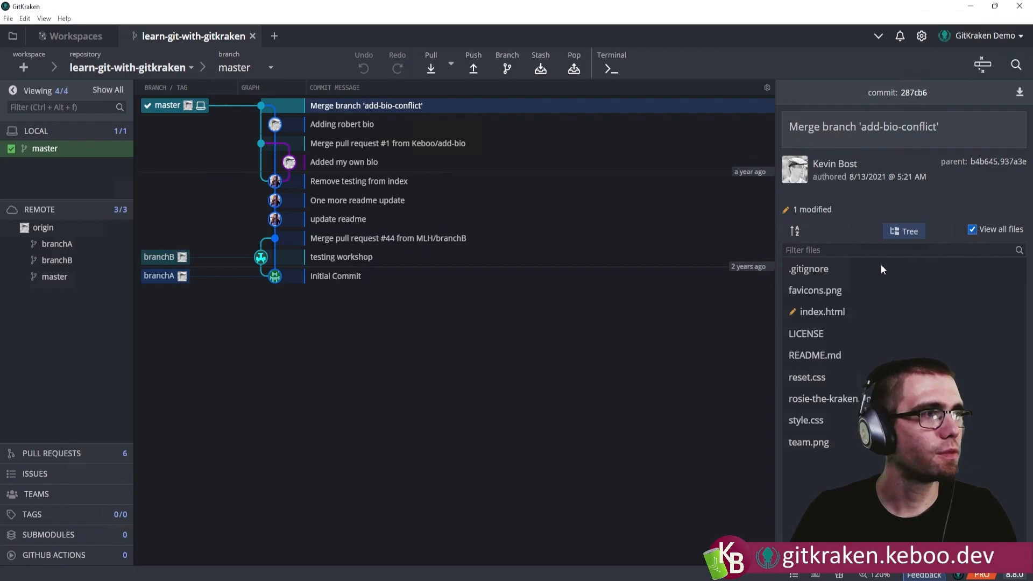
pyautogui.rightClick(820, 316)
pyautogui.click(850, 400)
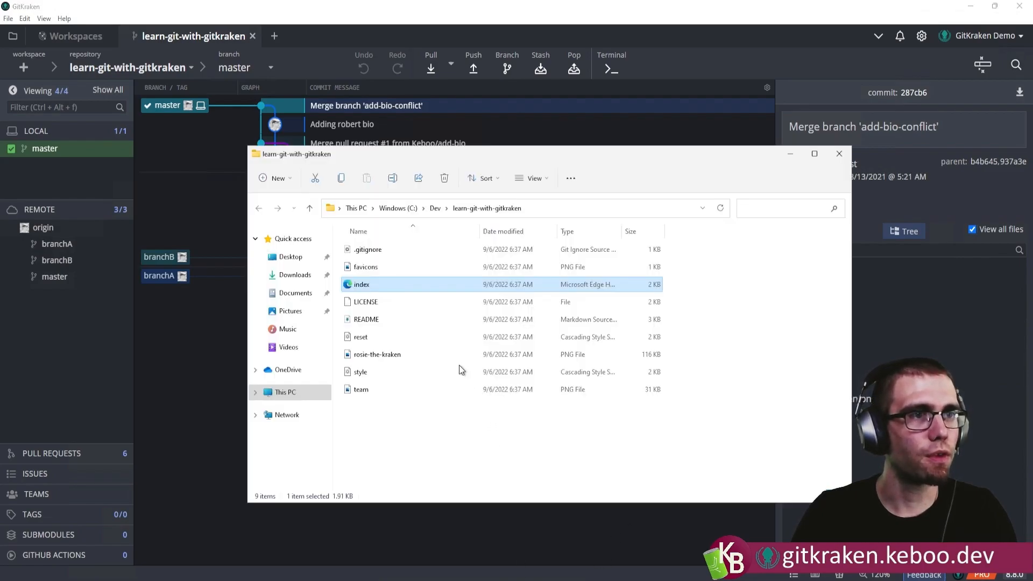
pyautogui.doubleClick(360, 288)
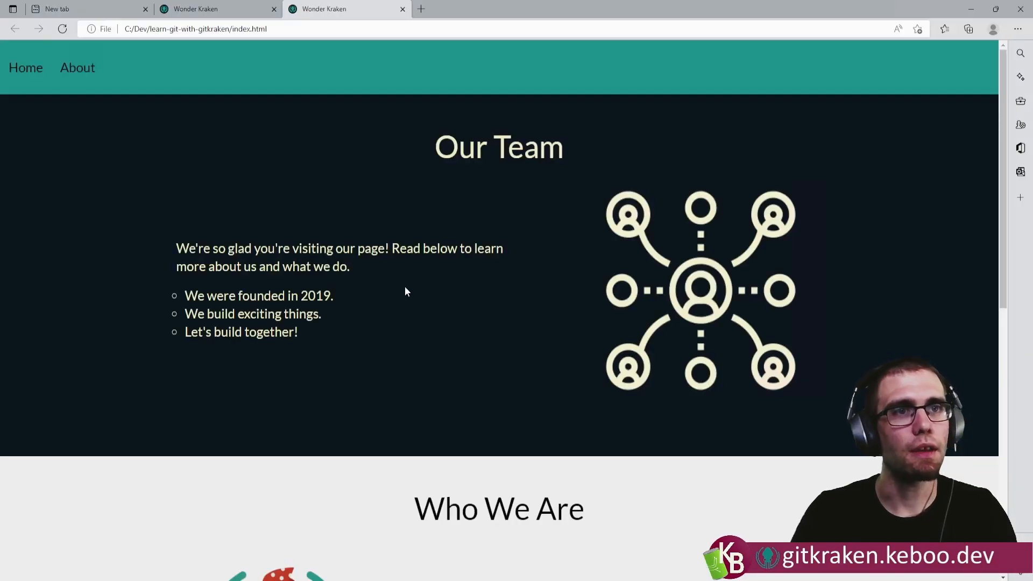
pyautogui.middleClick(234, 12)
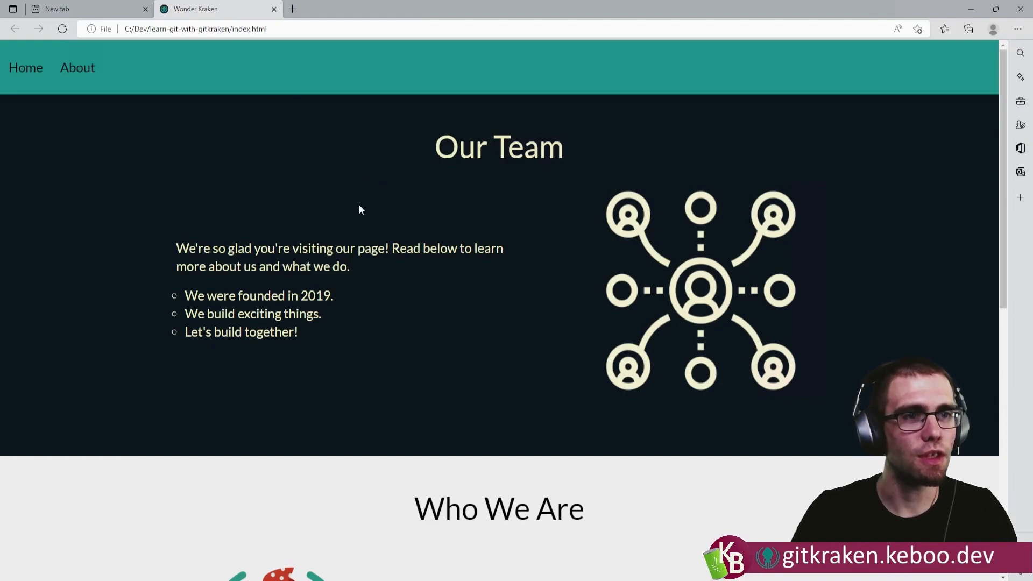
# Examine the Who We Are section of the web page, checking the second team member's bio against its heading.
pyautogui.scroll(-3, 244, 205)
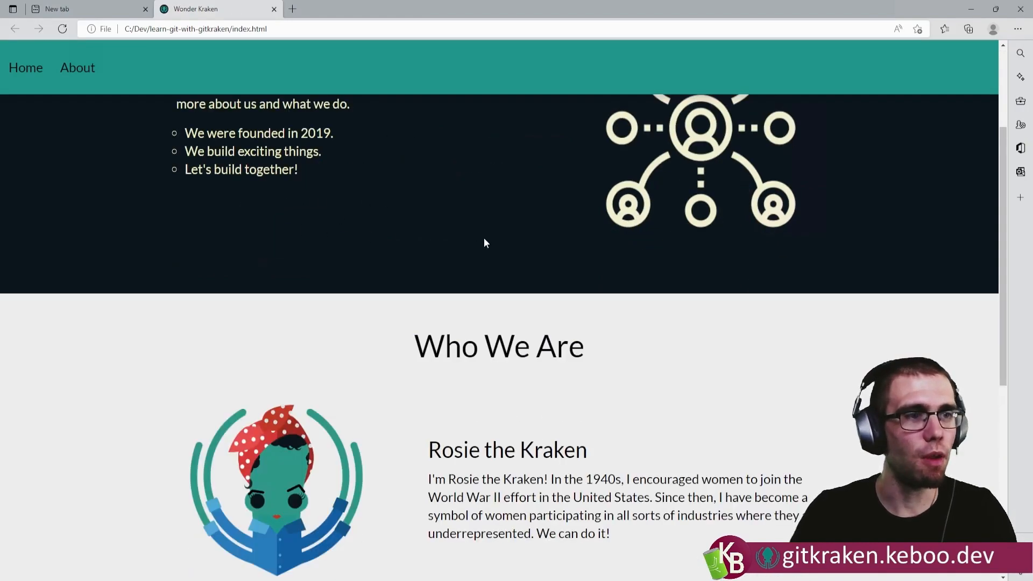
pyautogui.scroll(-2, 495, 247)
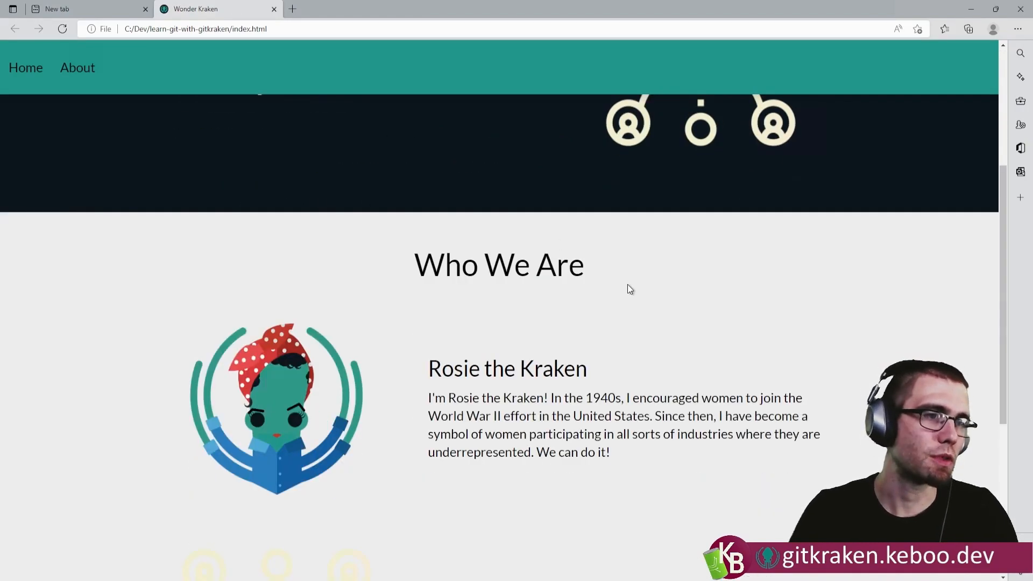
pyautogui.scroll(-2, 627, 288)
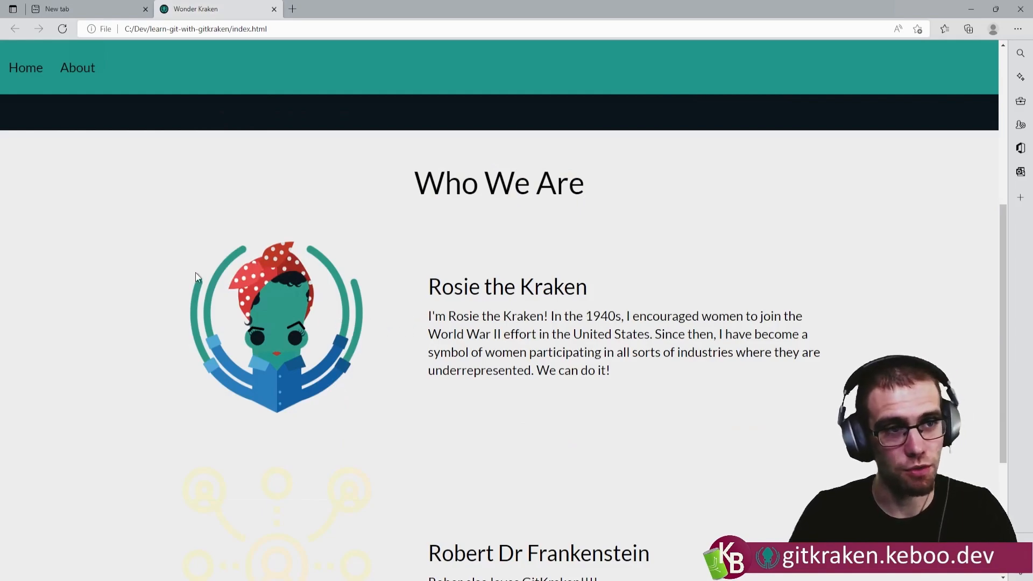
pyautogui.scroll(-3, 635, 350)
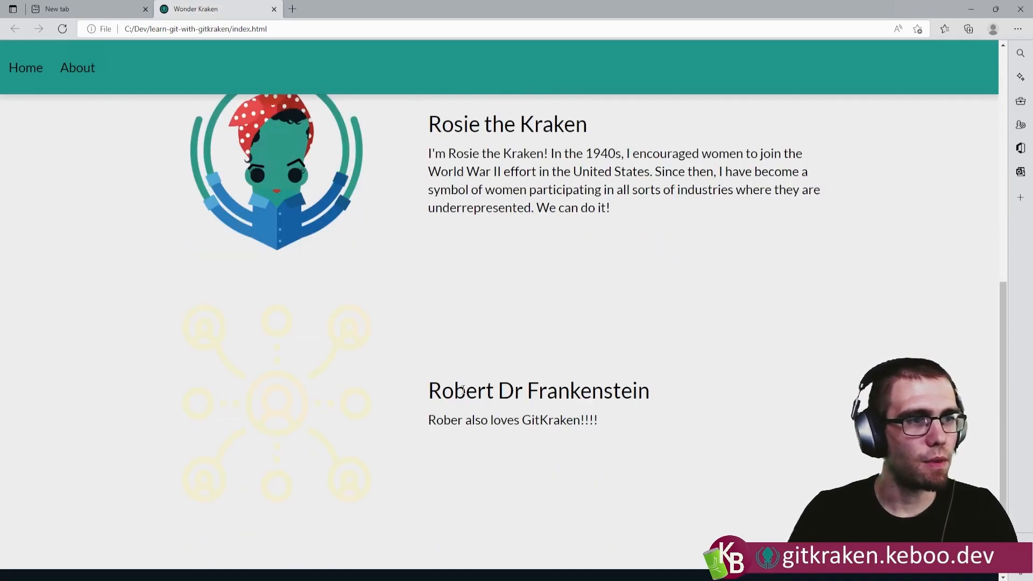
pyautogui.moveTo(435, 387); pyautogui.dragTo(673, 385)
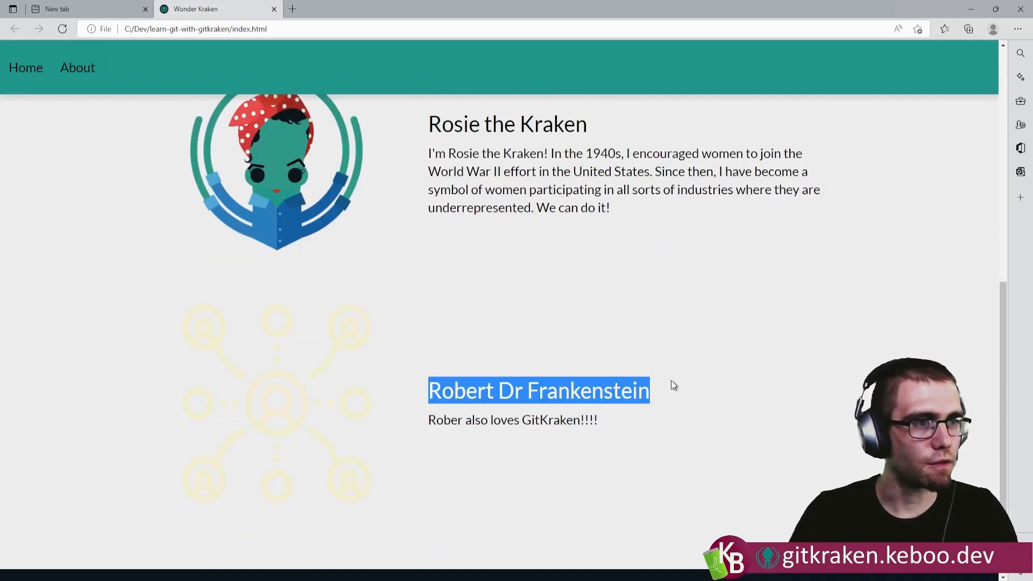
pyautogui.click(437, 434)
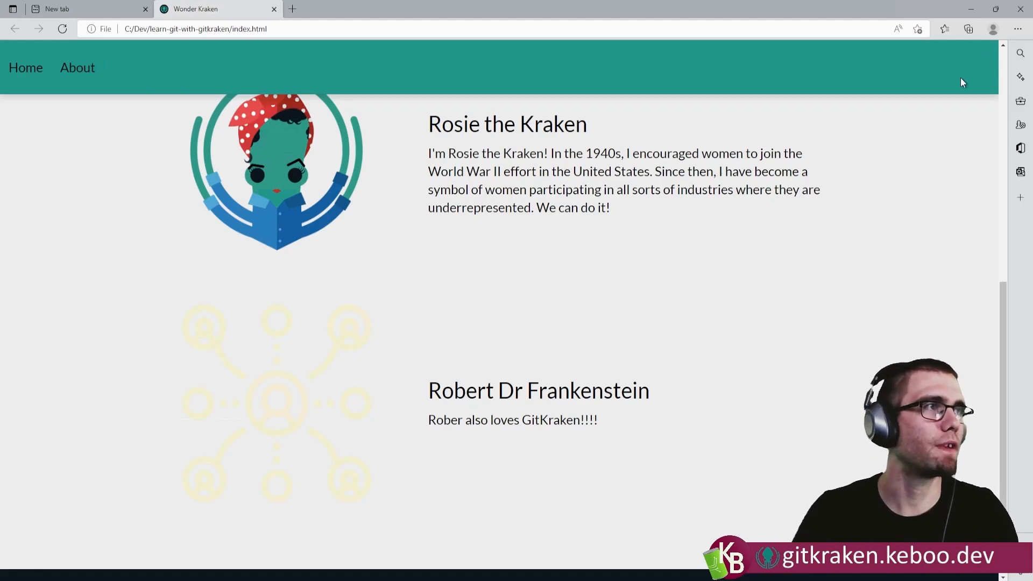
pyautogui.click(968, 13)
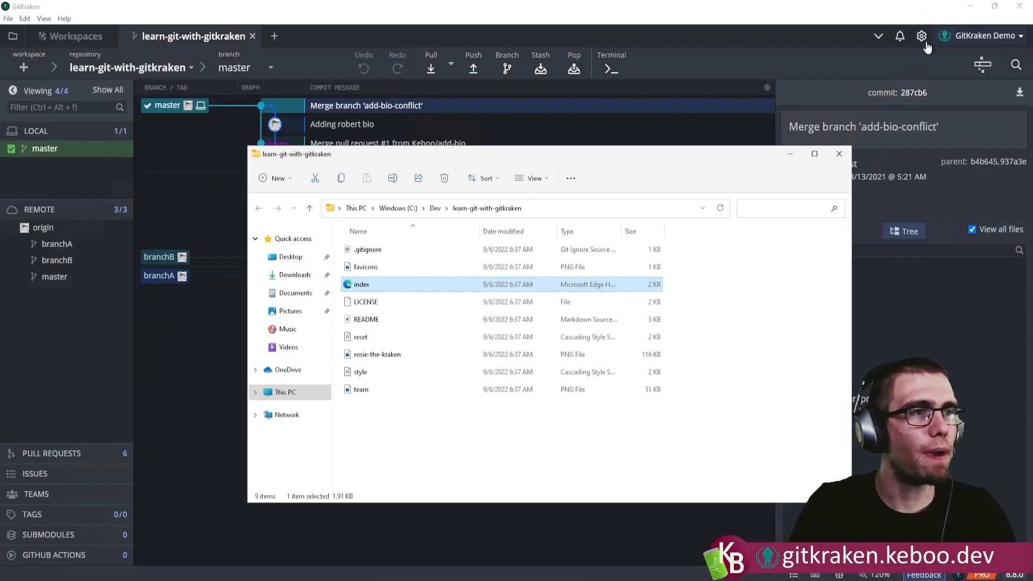
# Back in GitKraken, create a branch named fixRobert at the latest master commit, Merge branch 'add-bio-conflict'.
pyautogui.click(667, 128)
pyautogui.click(492, 106)
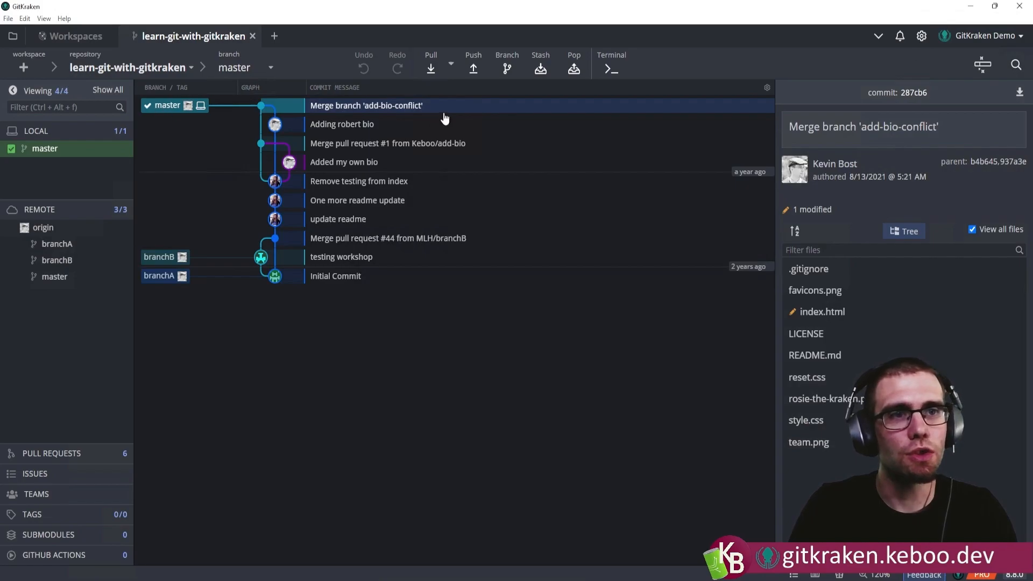
pyautogui.rightClick(349, 108)
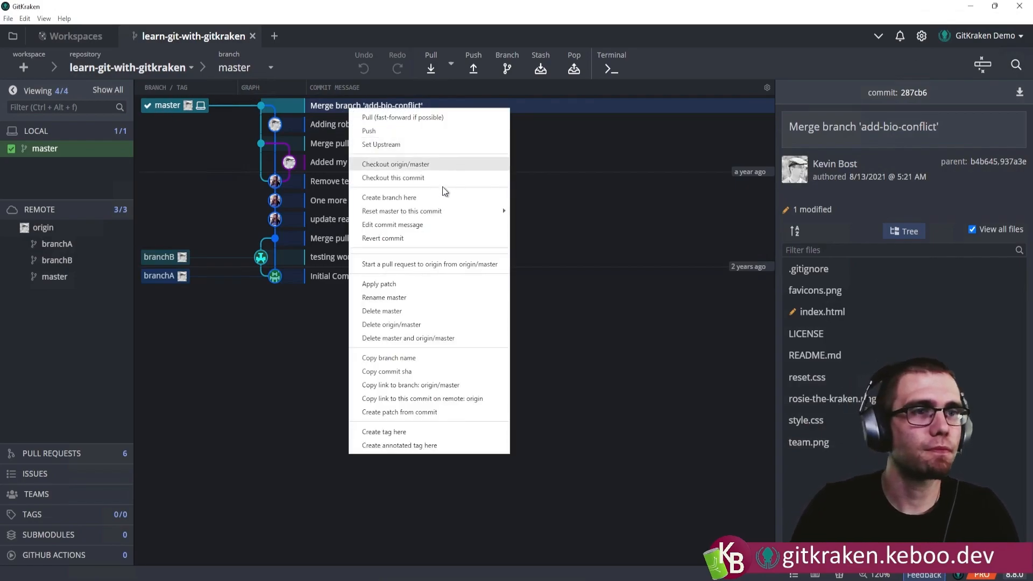
pyautogui.click(405, 199)
pyautogui.write('f')
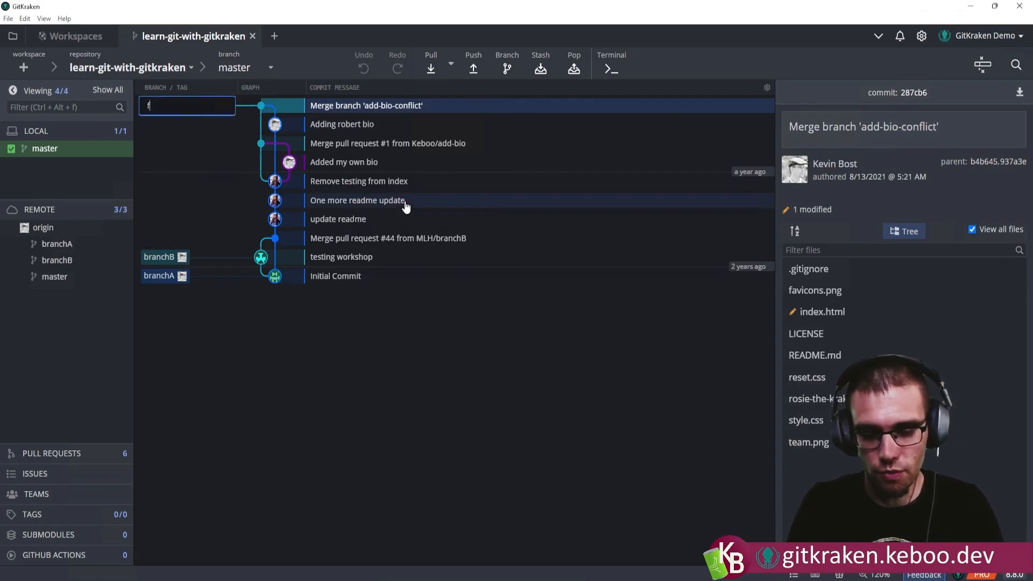
pyautogui.write('ixRobert')
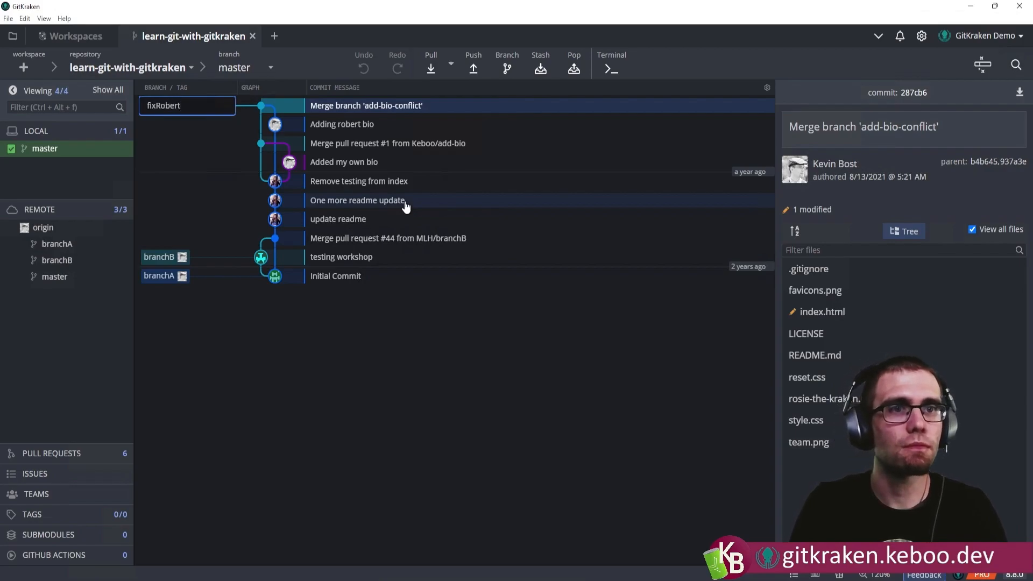
pyautogui.press('Return')
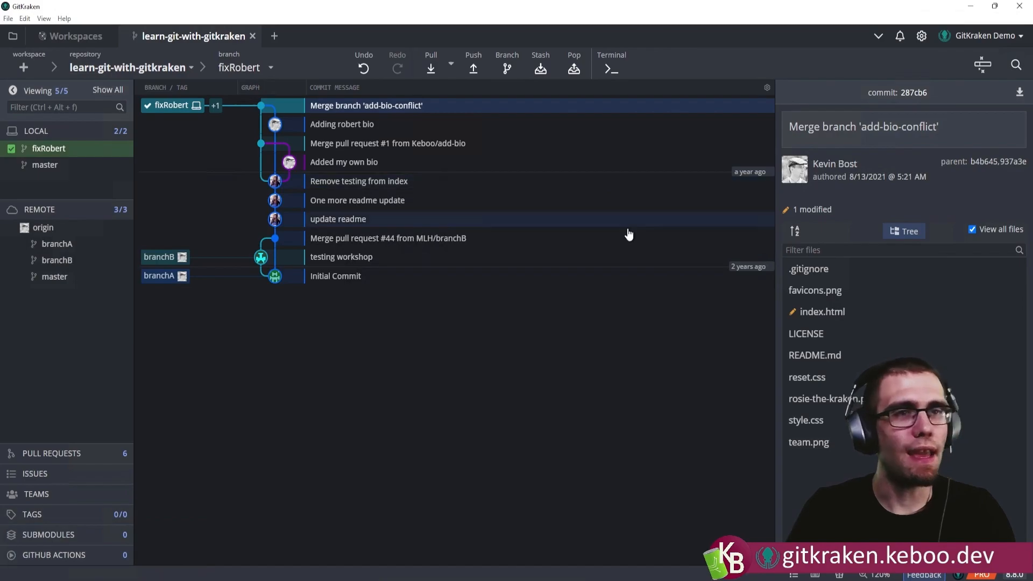
# Correct the misspelled first name in the second bio's paragraph of index.html to "Robert", save the file and close it.
pyautogui.click(825, 319)
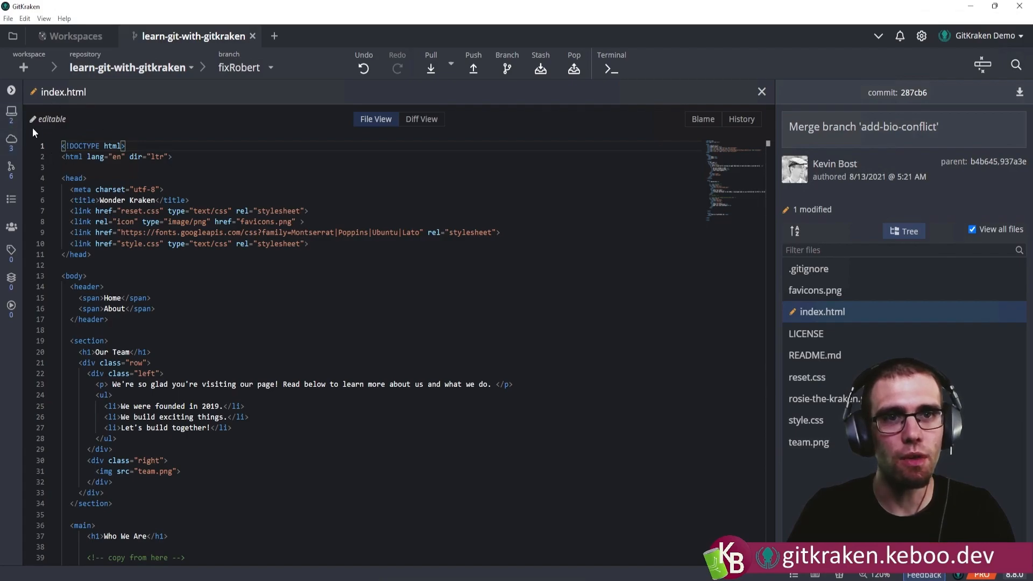
pyautogui.scroll(-3, 191, 302)
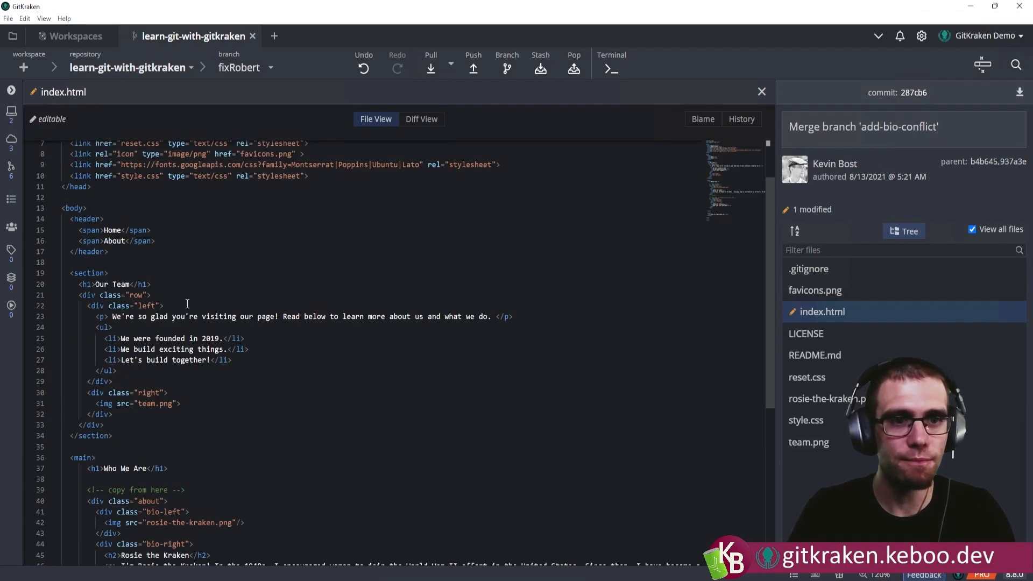
pyautogui.scroll(-2, 194, 305)
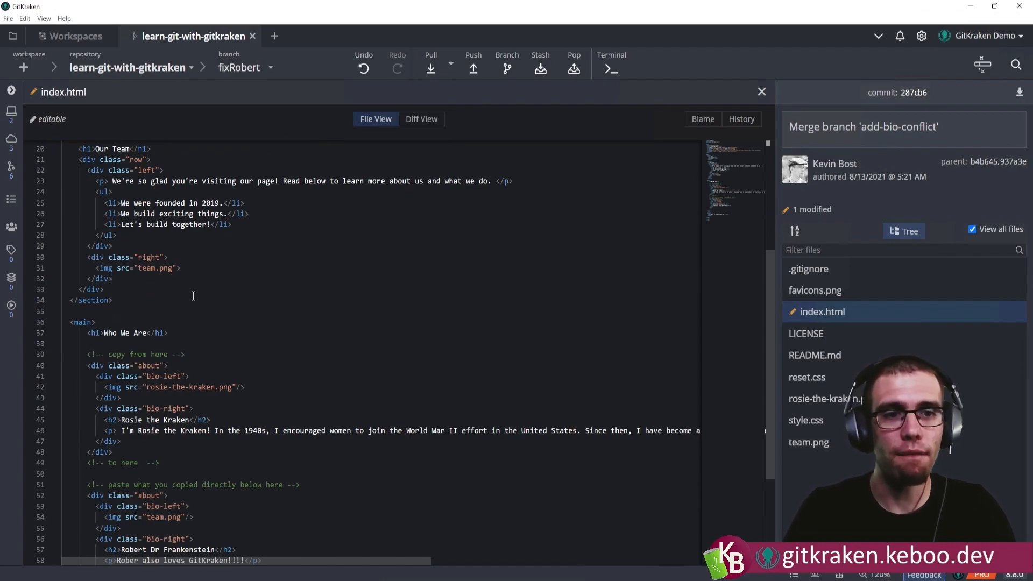
pyautogui.scroll(-3, 195, 297)
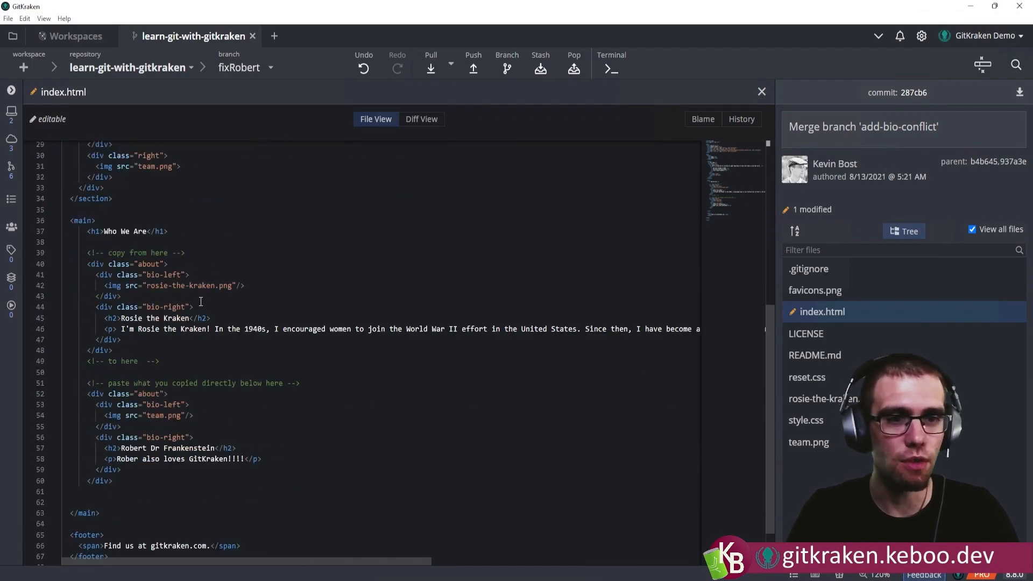
pyautogui.scroll(-2, 202, 301)
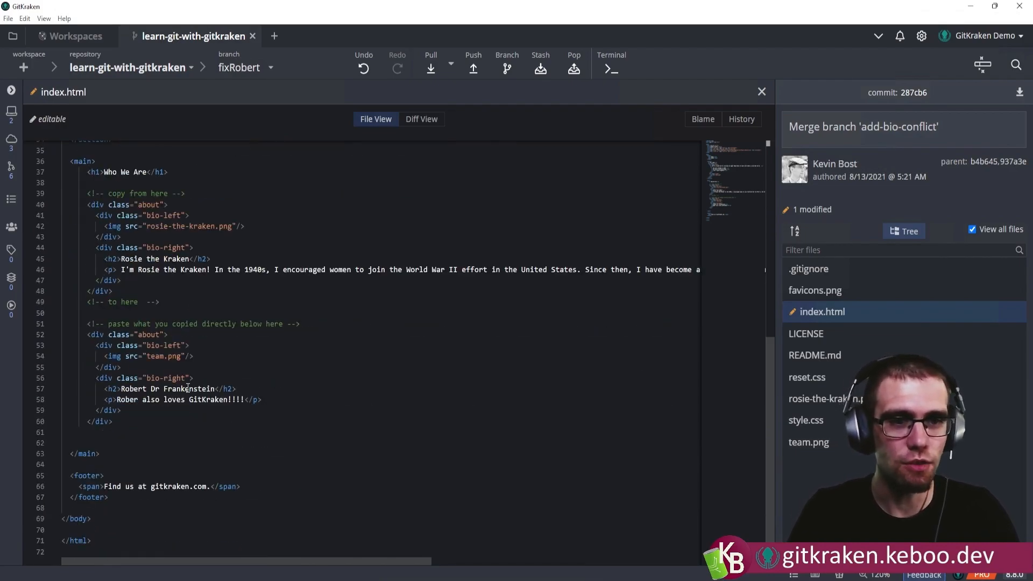
pyautogui.click(138, 401)
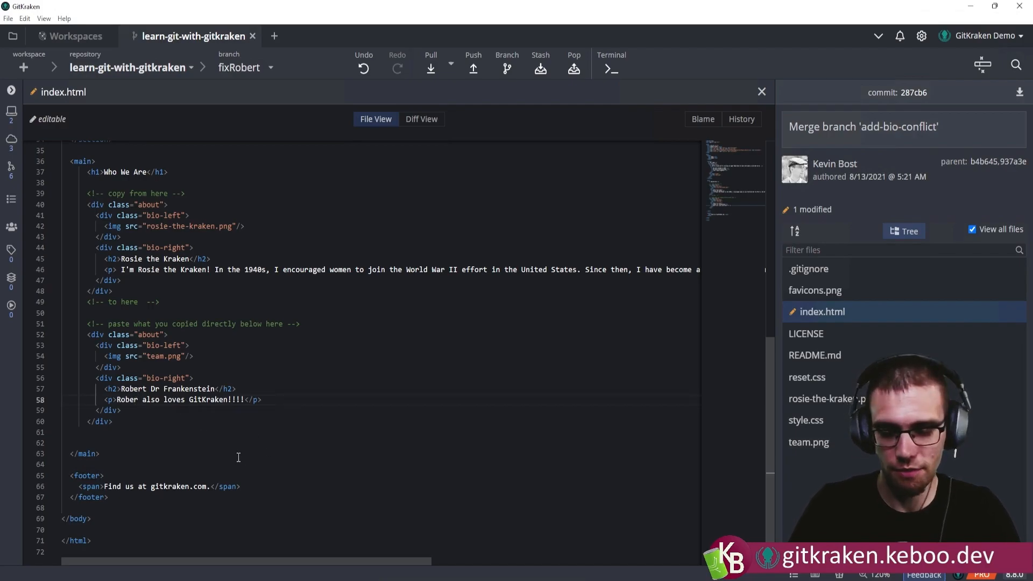
pyautogui.write('t')
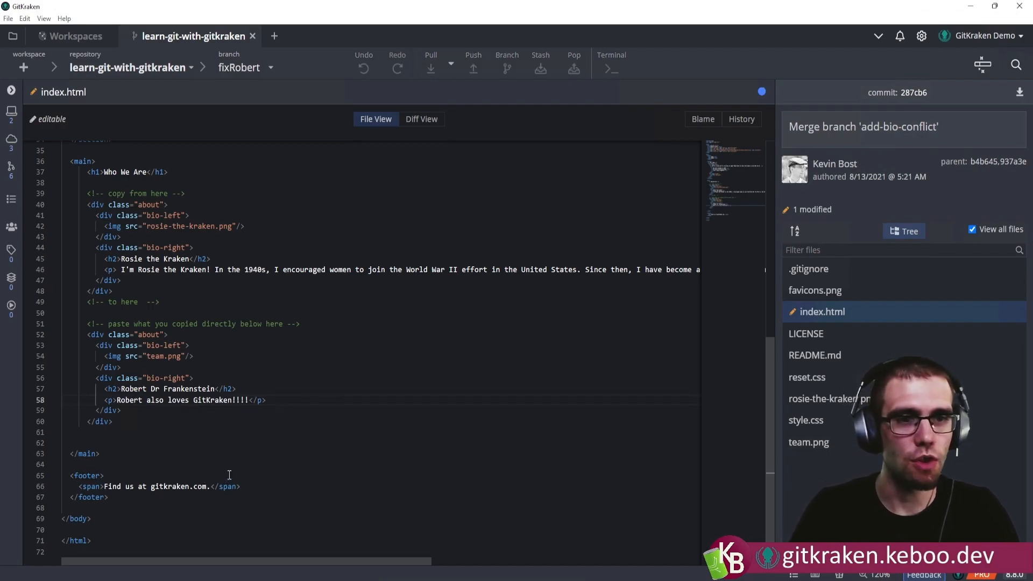
pyautogui.hotkey('ctrl', 's')
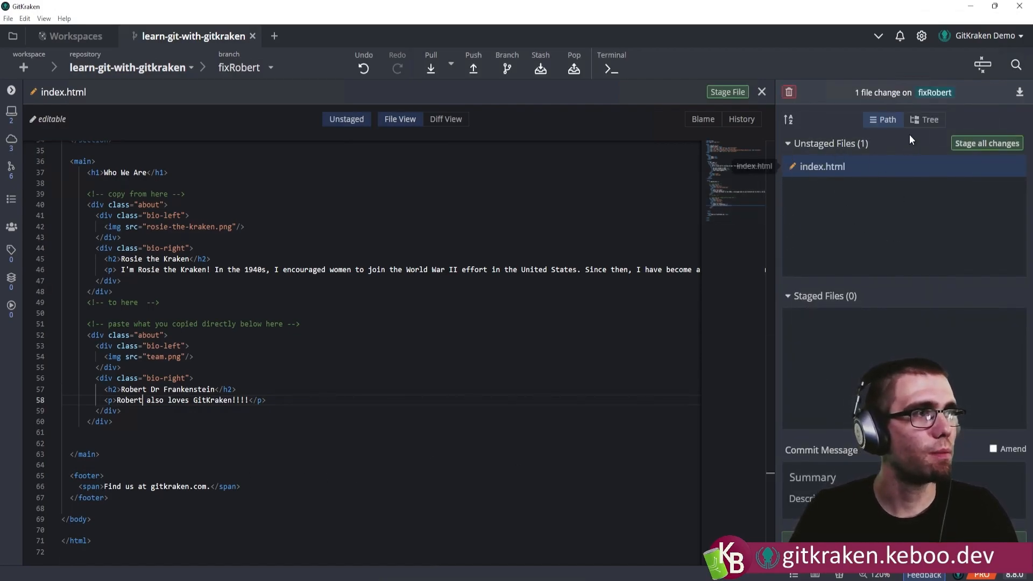
pyautogui.click(762, 92)
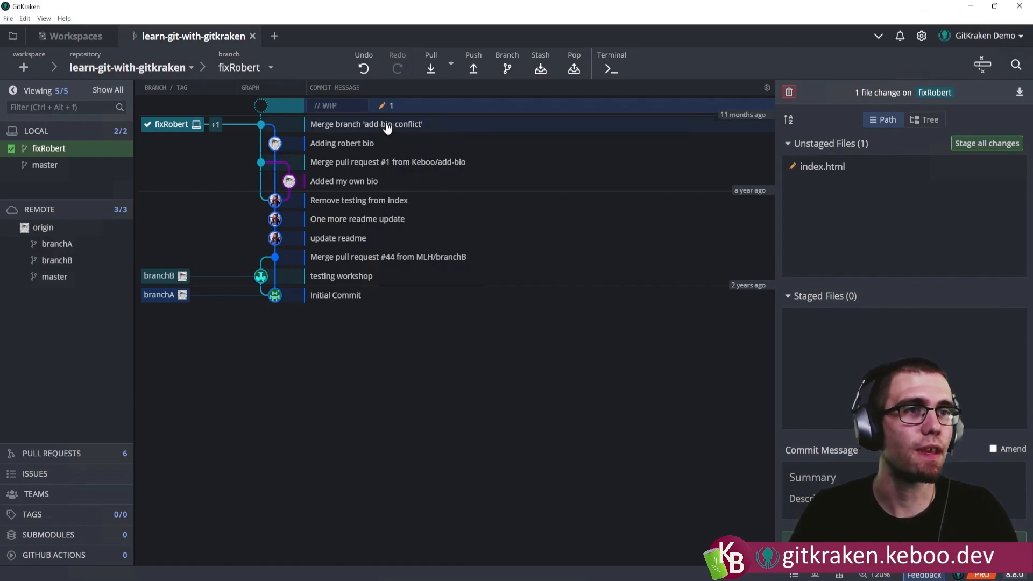
# Review the diff of index.html, stage the change and commit it with the summary "Fix Robert's name".
pyautogui.click(834, 172)
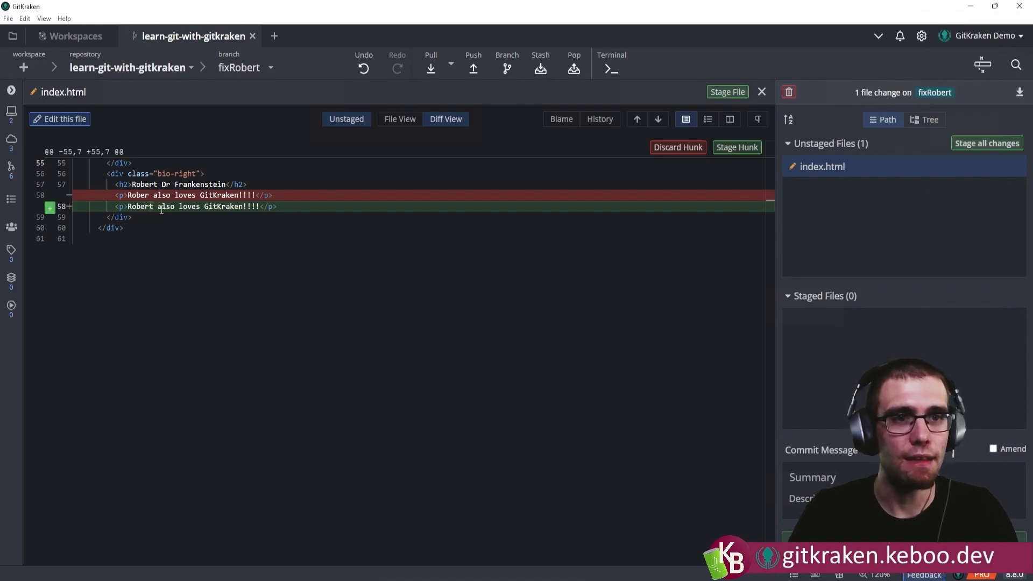
pyautogui.click(998, 167)
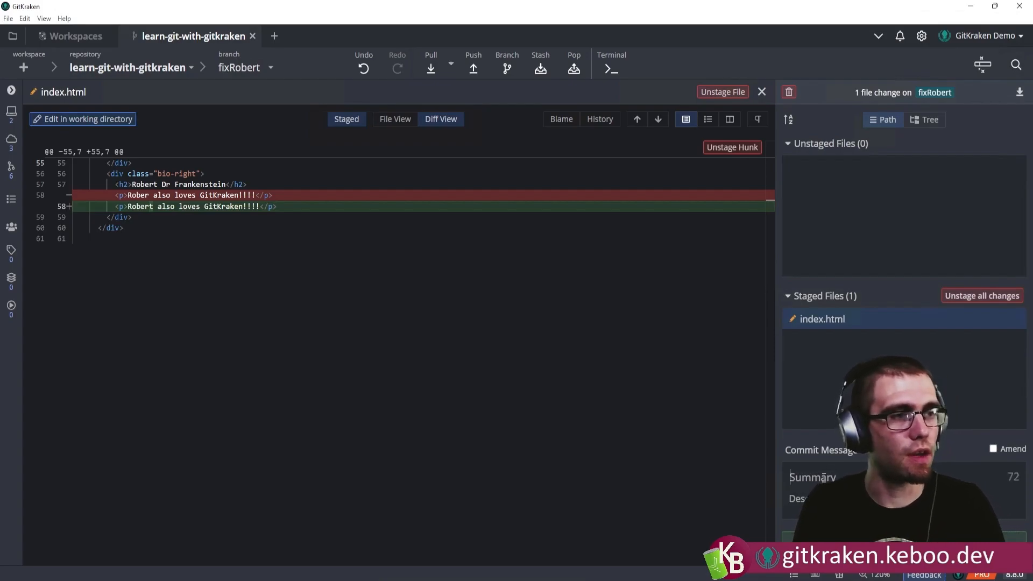
pyautogui.write("Fix Robert's name")
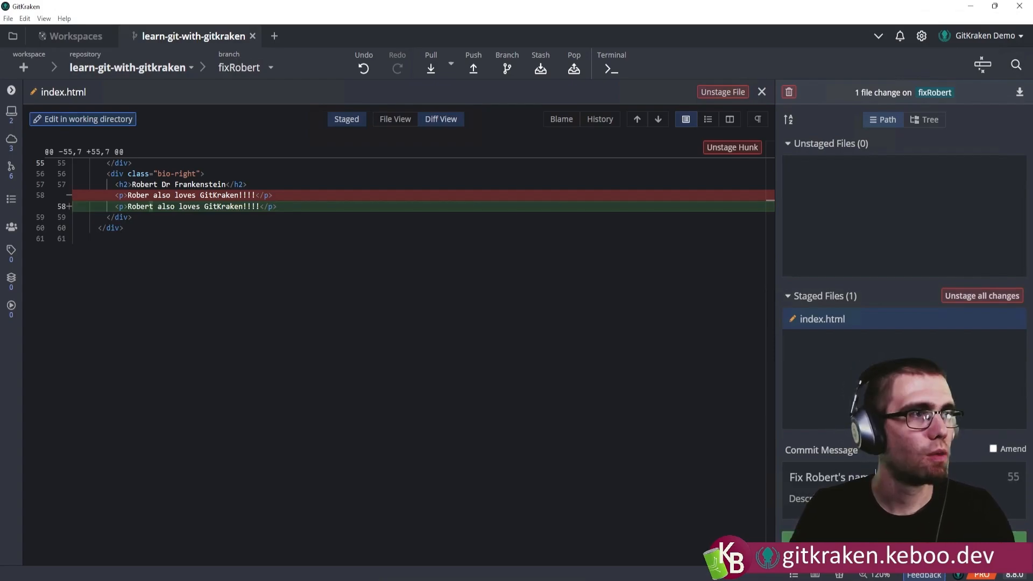
pyautogui.hotkey('ctrl', 'Return')
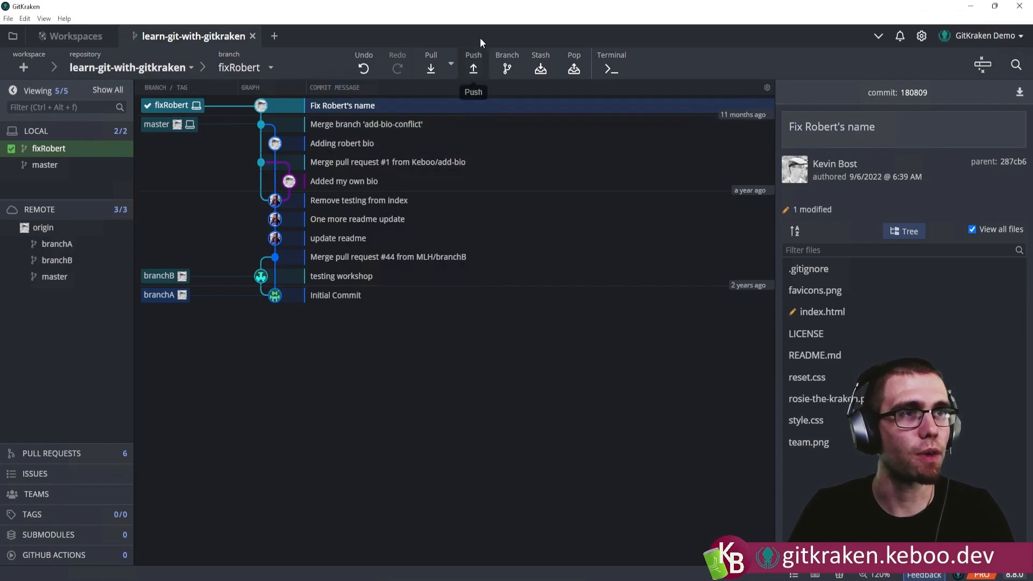
# Push the fixRobert branch to origin under the same branch name.
pyautogui.click(474, 68)
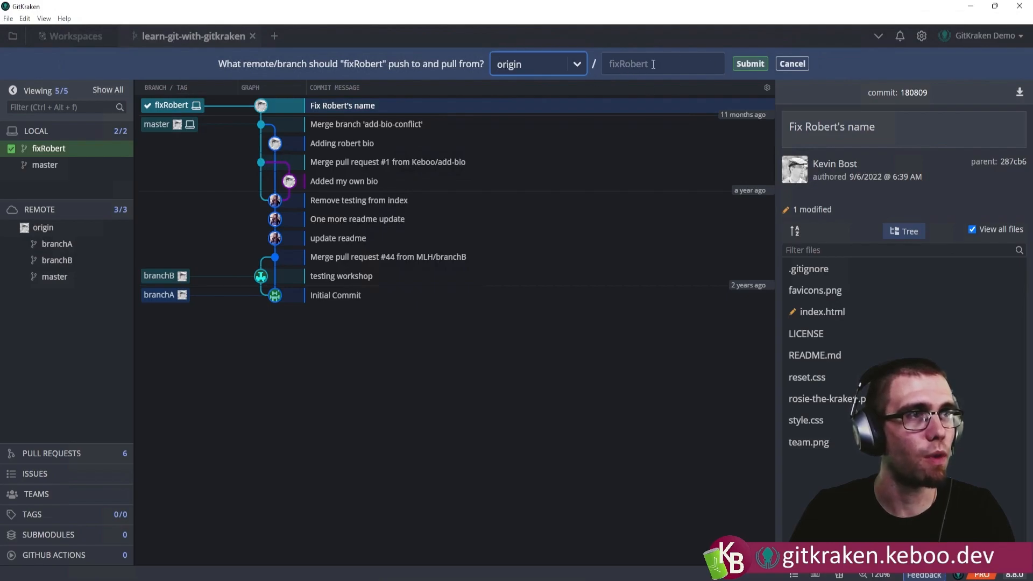
pyautogui.click(742, 66)
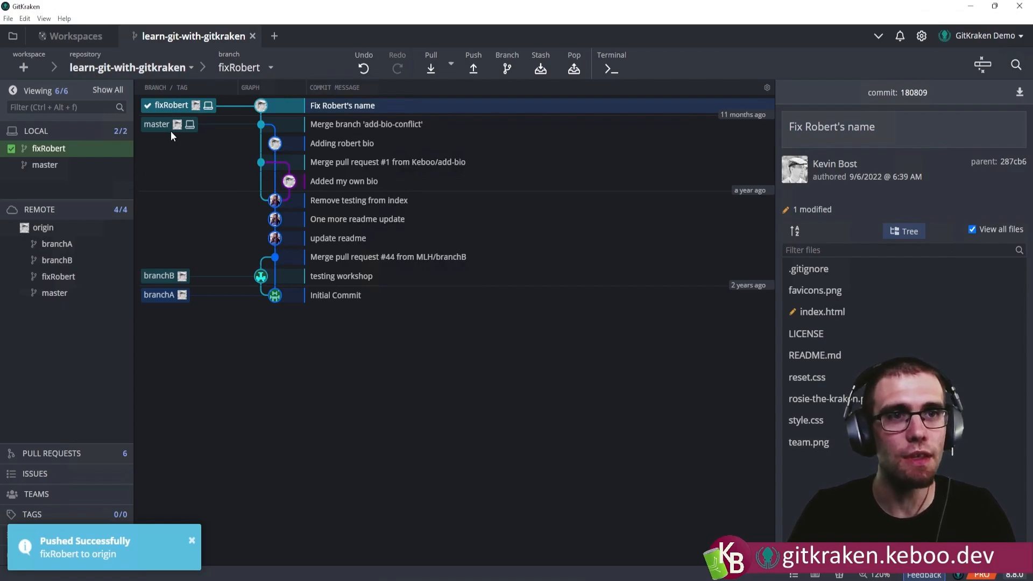
pyautogui.moveTo(171, 106)
pyautogui.mouseDown()
pyautogui.moveTo(166, 127)
pyautogui.moveTo(170, 106)
pyautogui.mouseUp()
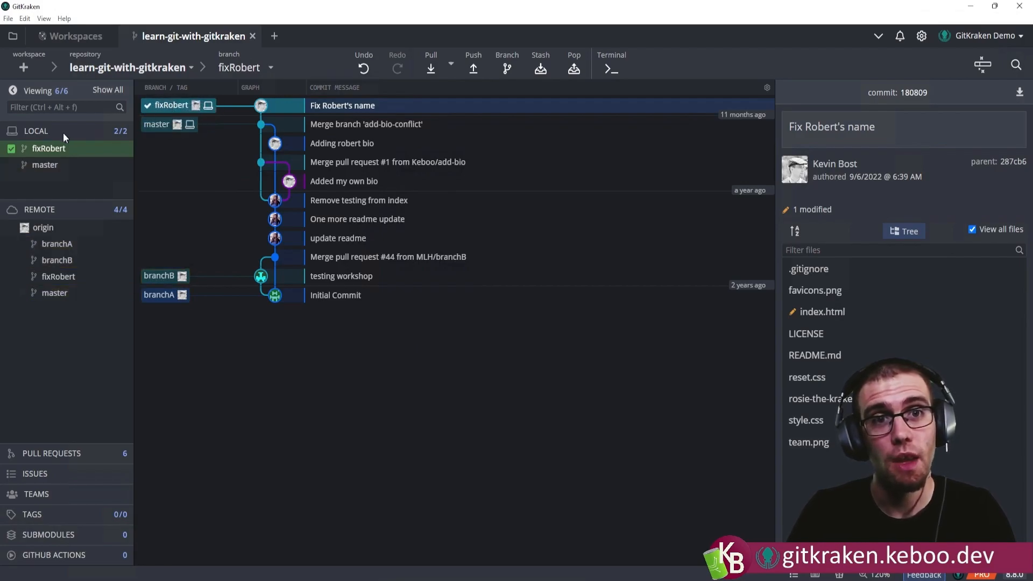
# Create a pull request from fixRobert to master described as "Noticed Robert was missing the T off the end of his name" and view it on GitHub.
pyautogui.rightClick(52, 296)
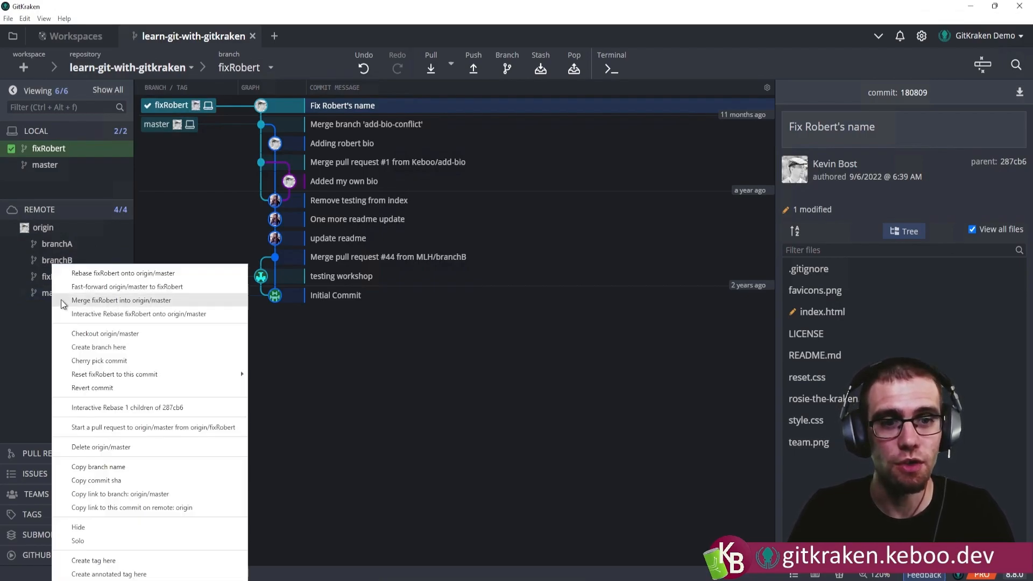
pyautogui.click(156, 428)
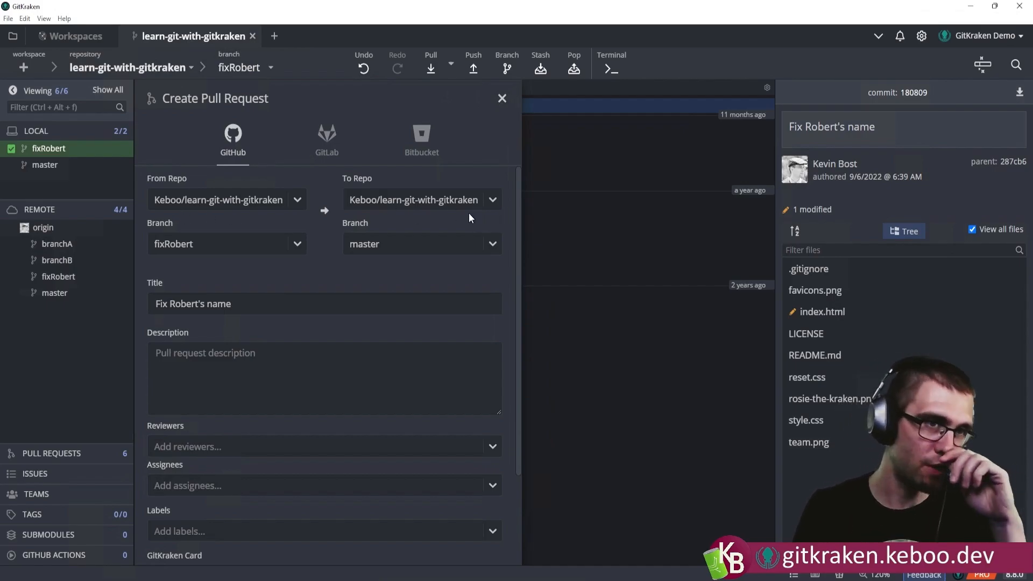
pyautogui.click(226, 371)
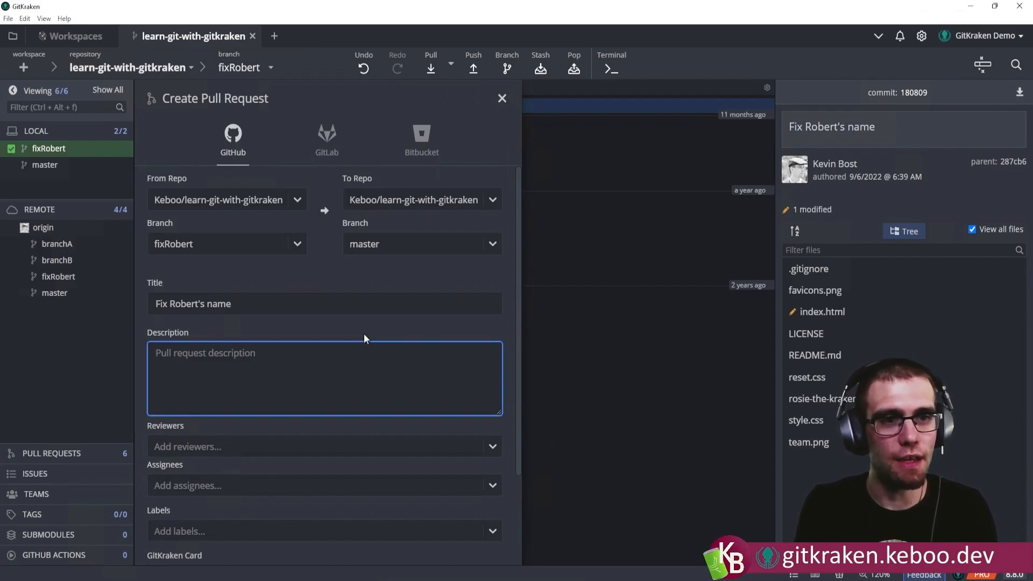
pyautogui.write('Noticvced Robert was missing the T off the end of his name')
pyautogui.scroll(-2, 498, 409)
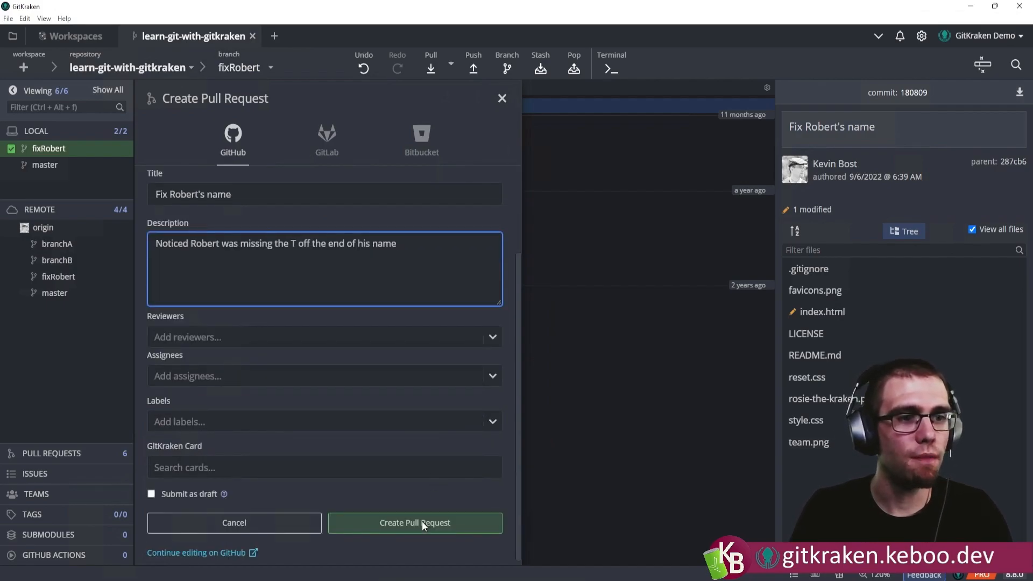
pyautogui.click(399, 530)
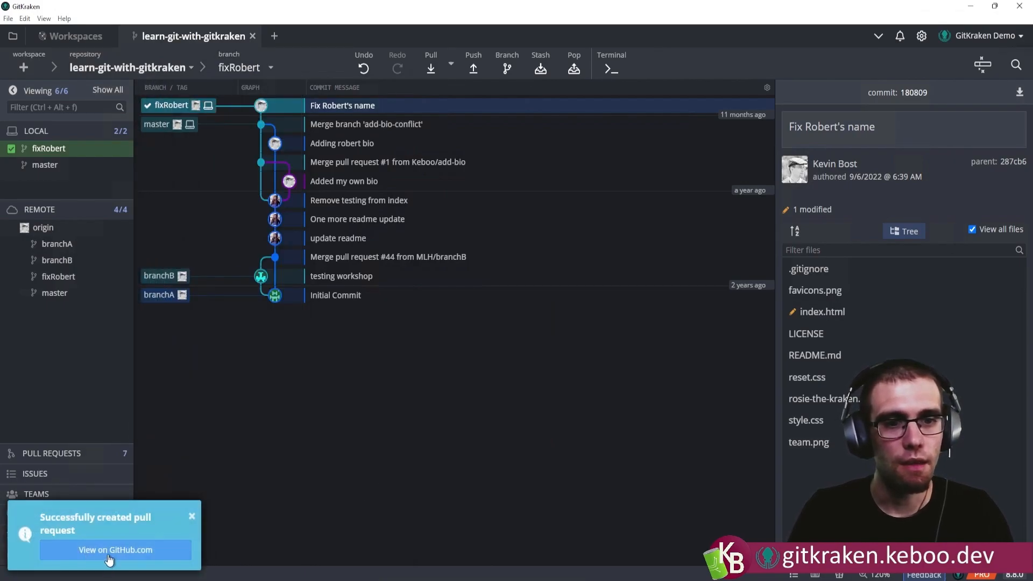
pyautogui.click(109, 551)
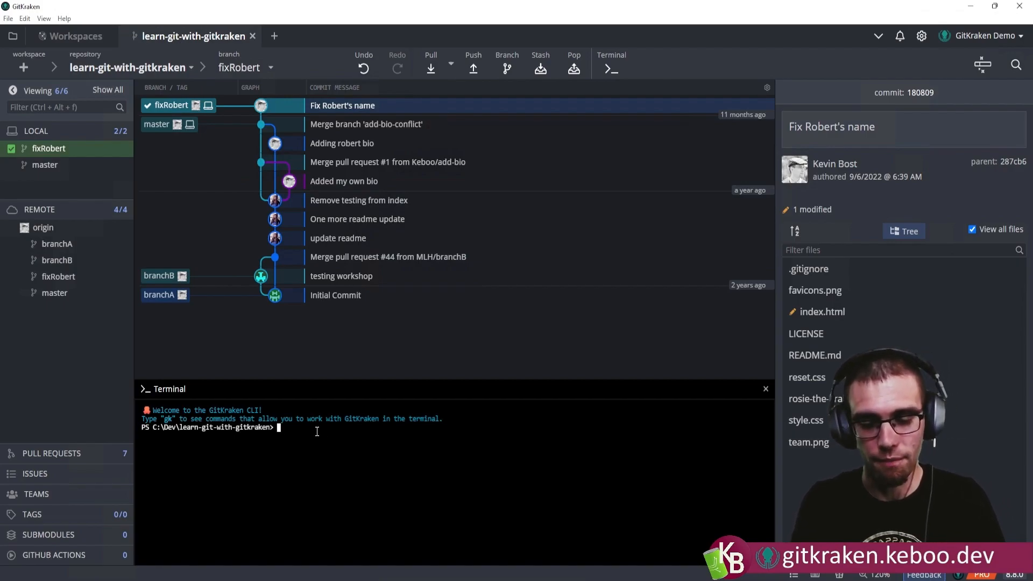
pyautogui.write('it')
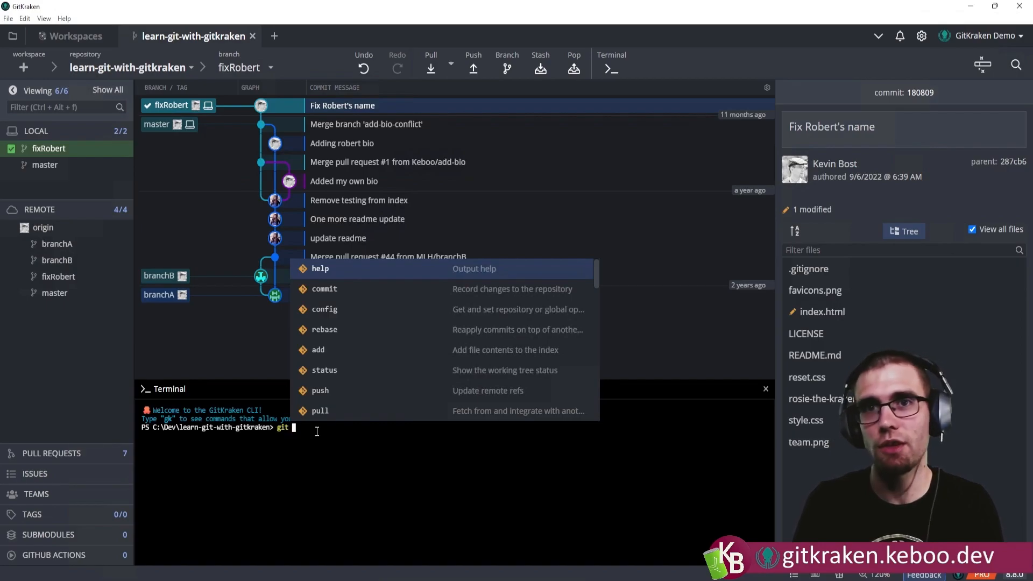
pyautogui.press('BackSpace')
pyautogui.press('BackSpace')
pyautogui.press('BackSpace')
pyautogui.press('BackSpace')
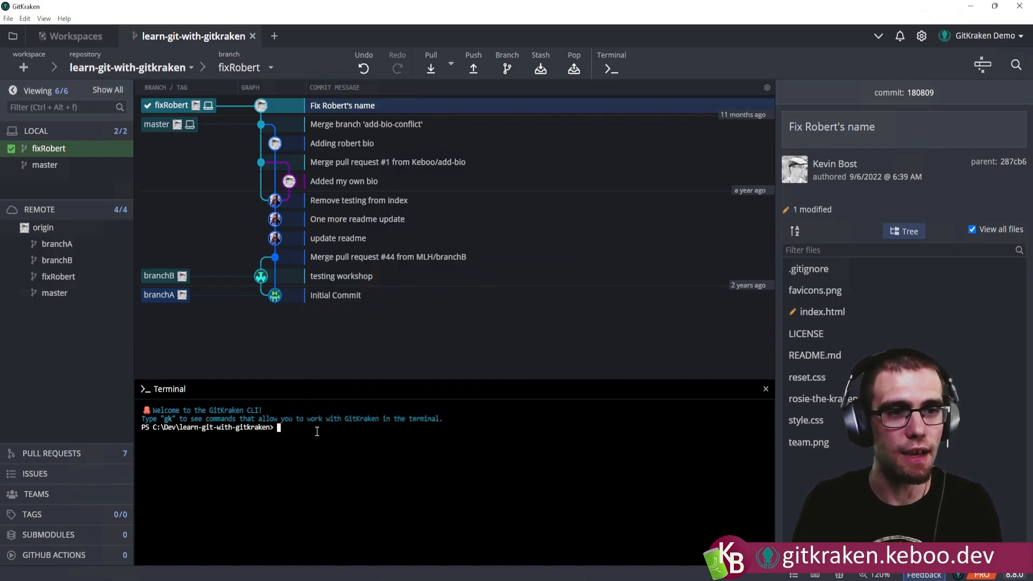
# Run gk history index.html in the terminal to view that file's commit history.
pyautogui.write('gk')
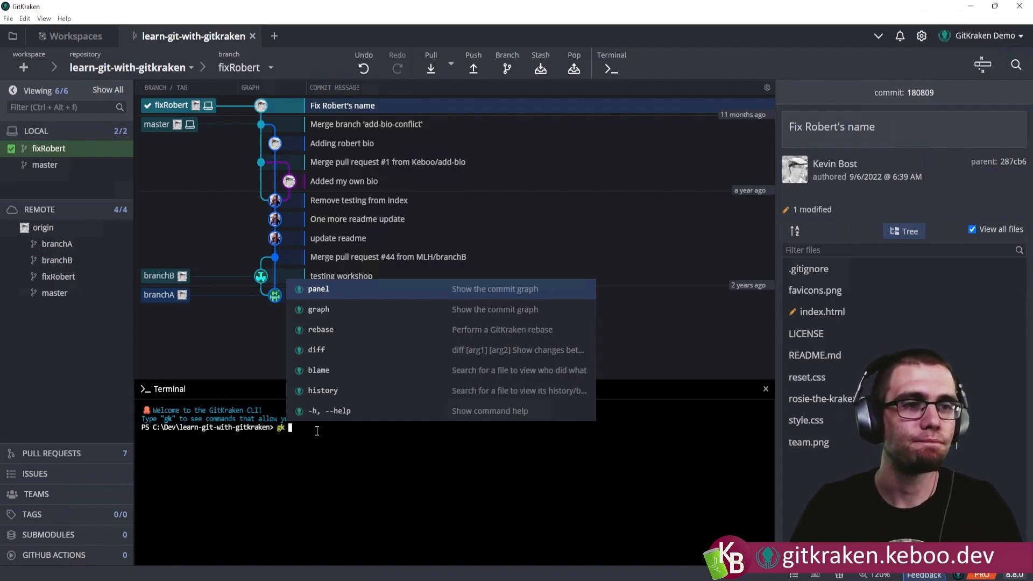
pyautogui.press('Down')
pyautogui.press('Down')
pyautogui.press('Down')
pyautogui.press('Down')
pyautogui.press('Down')
pyautogui.press('Tab')
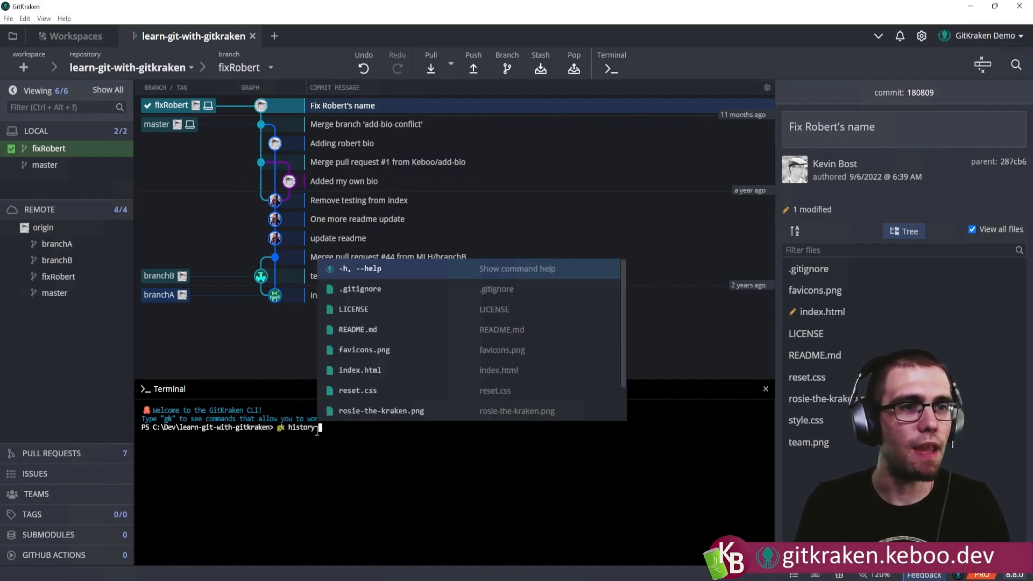
pyautogui.press('Down')
pyautogui.press('Down')
pyautogui.press('Down')
pyautogui.press('Down')
pyautogui.press('Down')
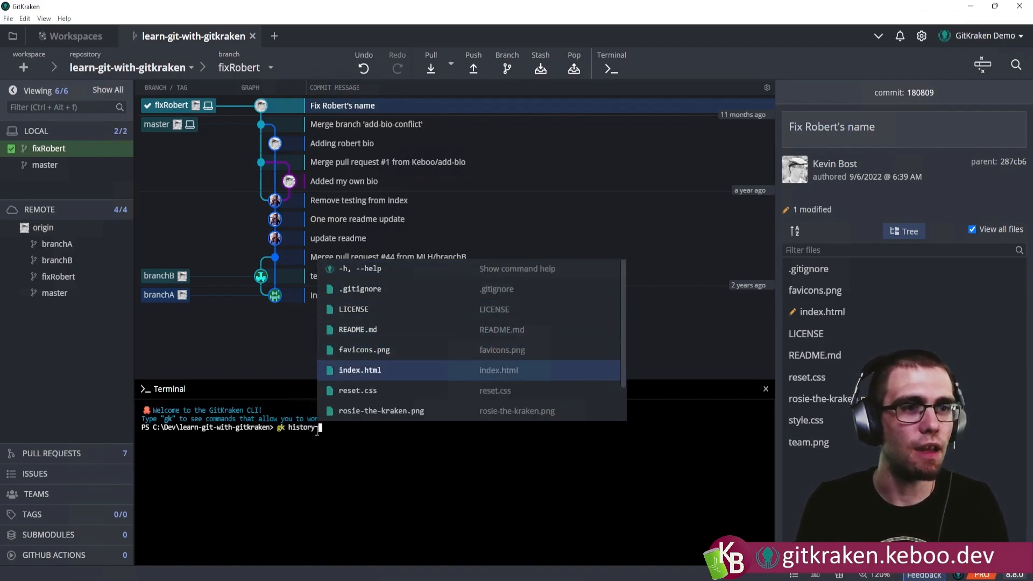
pyautogui.press('Return')
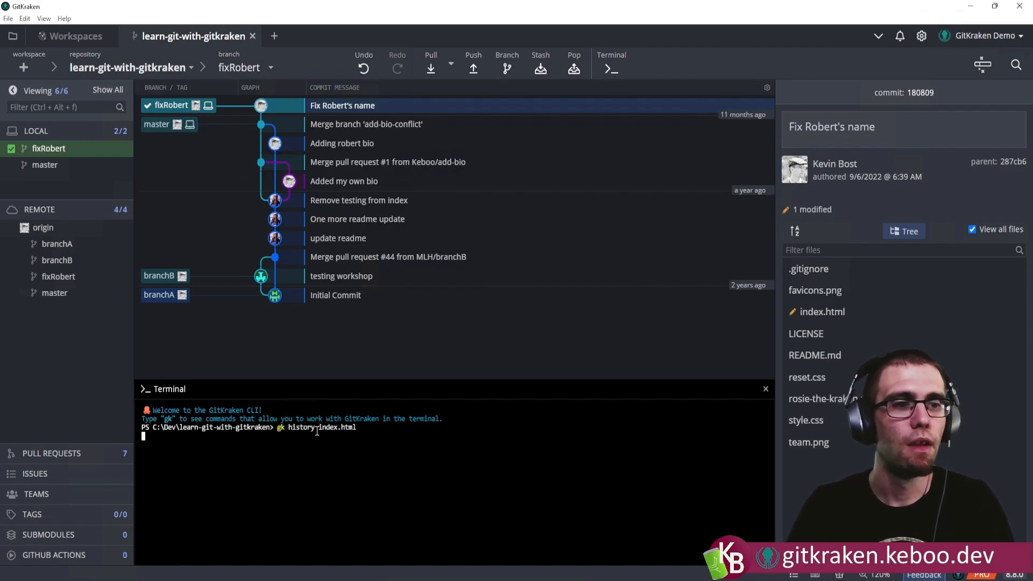
pyautogui.press('Return')
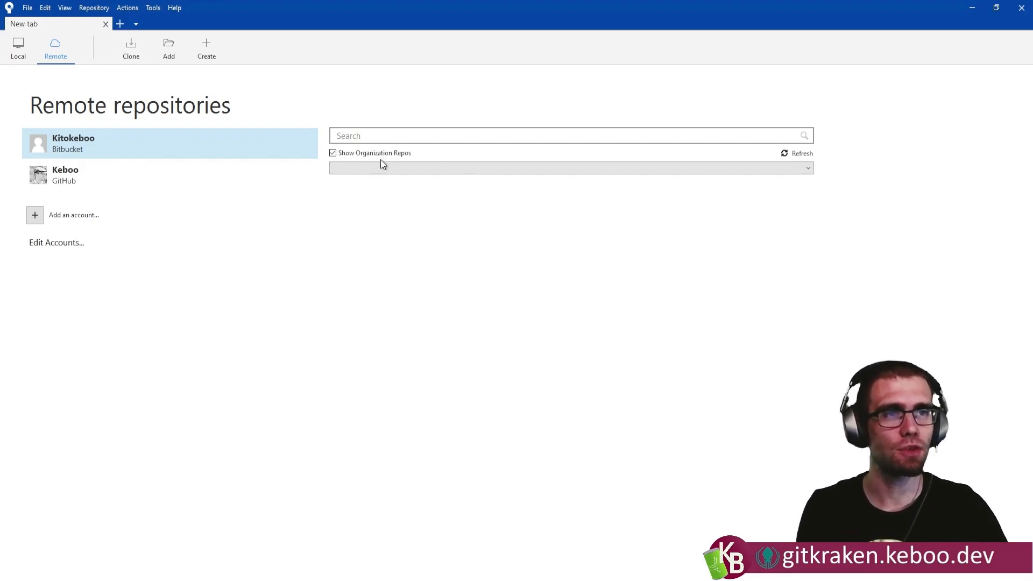
# In Sourcetree, list the GitHub account's remote repositories without organization repos, search them for "learn", and clear the search.
pyautogui.click(76, 179)
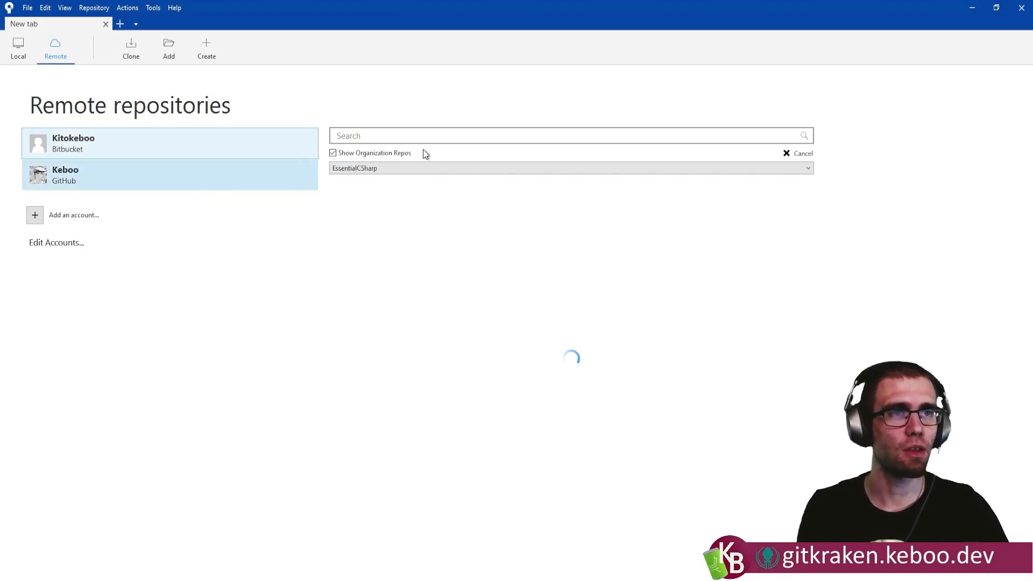
pyautogui.click(356, 154)
pyautogui.click(378, 136)
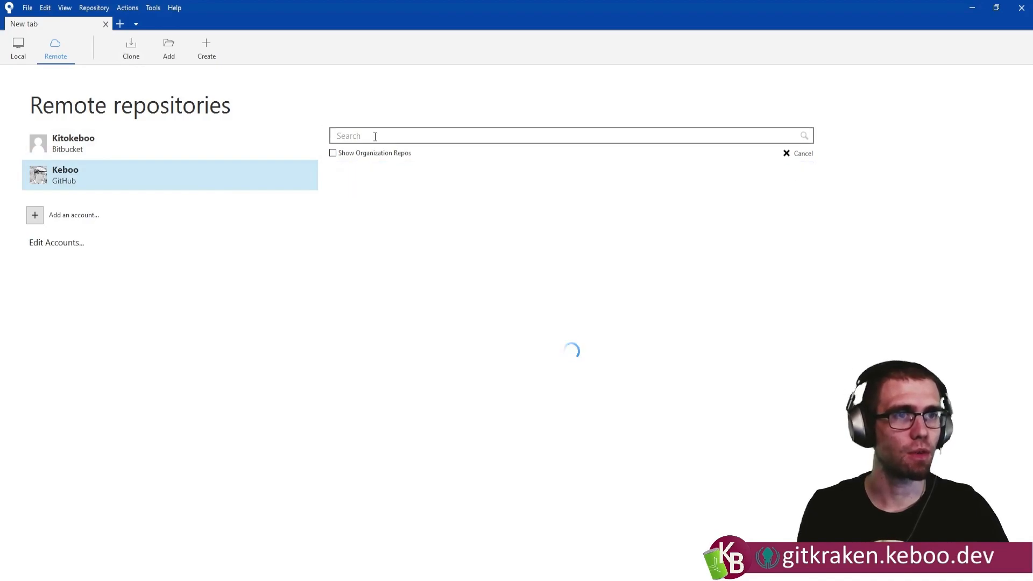
pyautogui.write('learn')
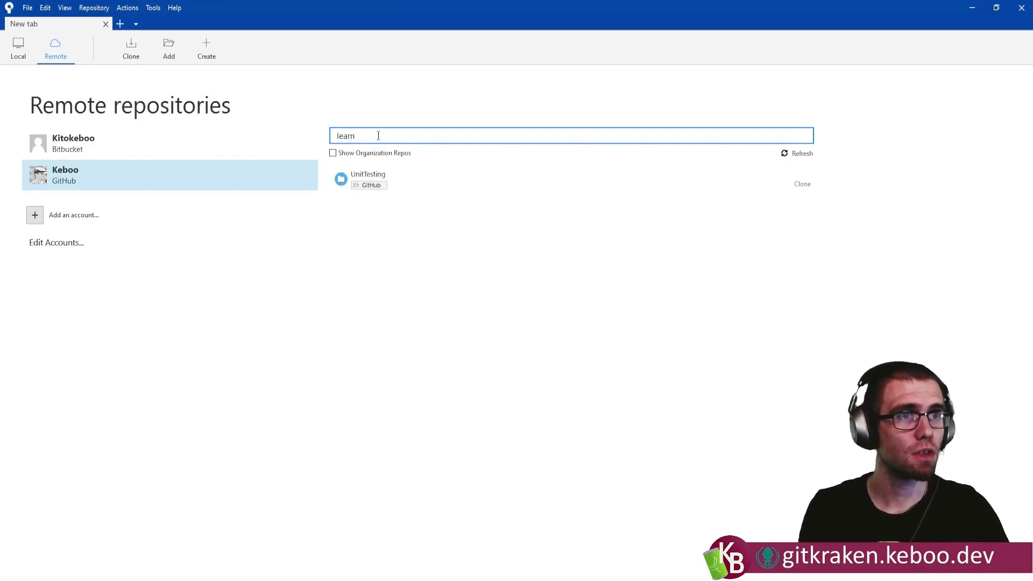
pyautogui.hotkey('ctrl', 'a')
pyautogui.press('BackSpace')
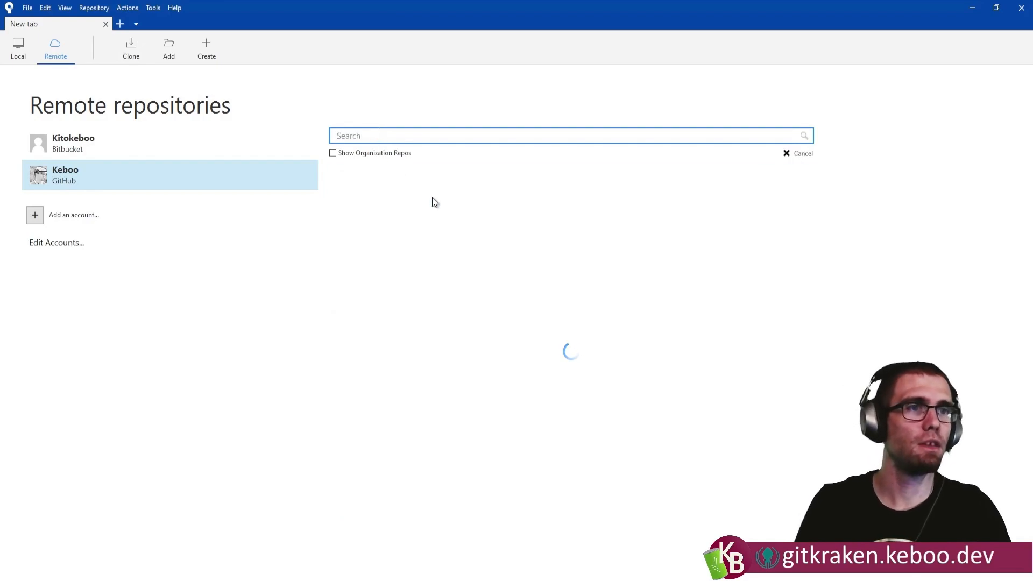
# Load more of the GitHub repositories and choose learn-git-with-gitkraken for cloning.
pyautogui.scroll(-3, 516, 263)
pyautogui.scroll(-5, 512, 279)
pyautogui.click(568, 544)
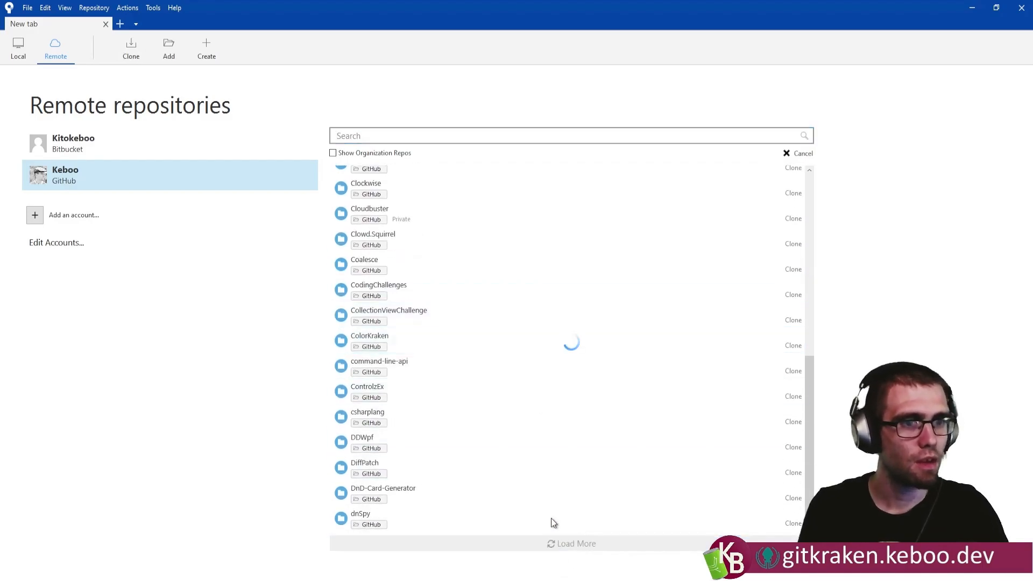
pyautogui.scroll(-10, 533, 481)
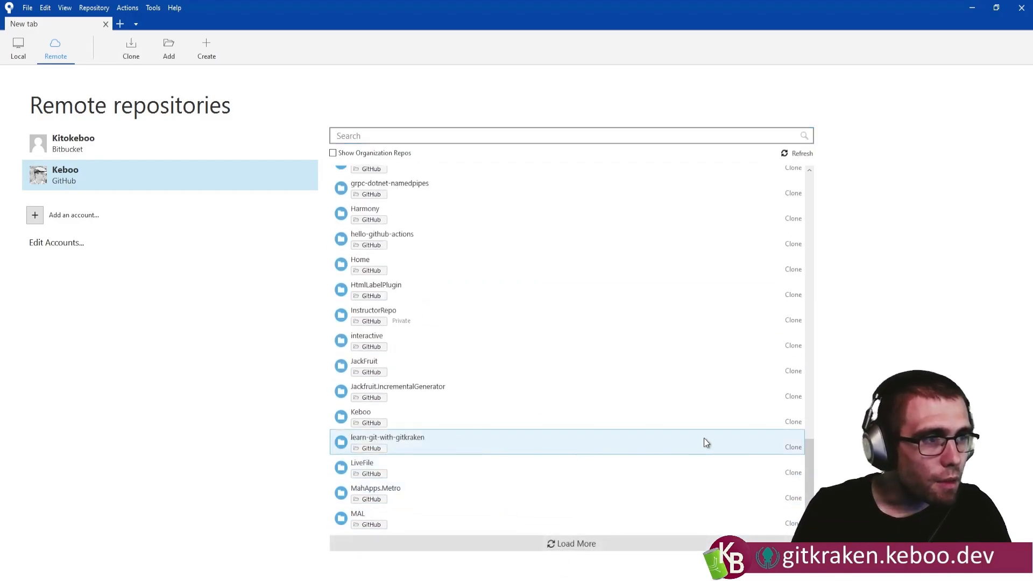
pyautogui.click(793, 448)
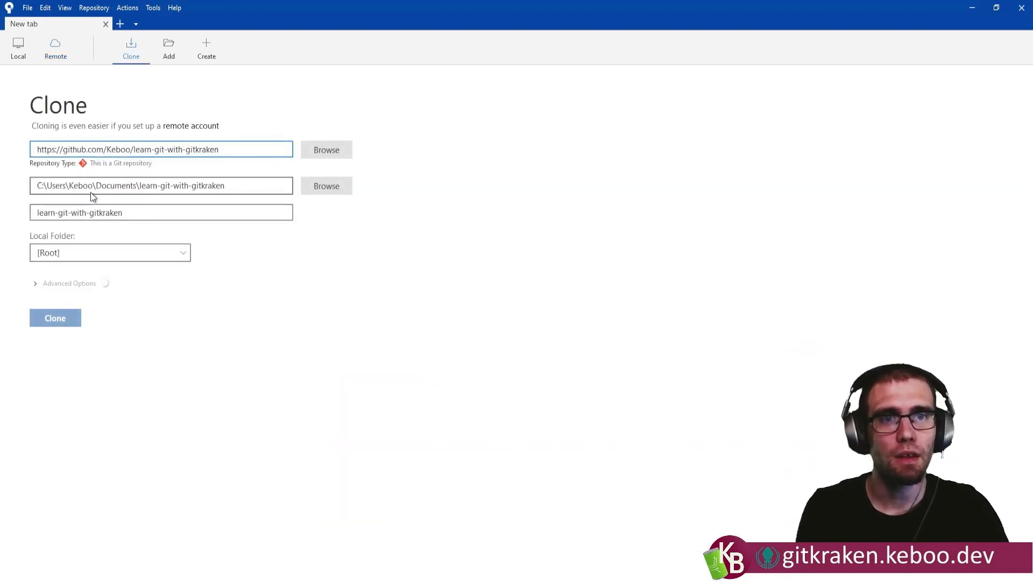
# Set the destination path to C:\Dev\Documents\learn-git-with-gitkraken, review the advanced options and clone the repository.
pyautogui.moveTo(93, 186); pyautogui.dragTo(48, 189)
pyautogui.write('Dev')
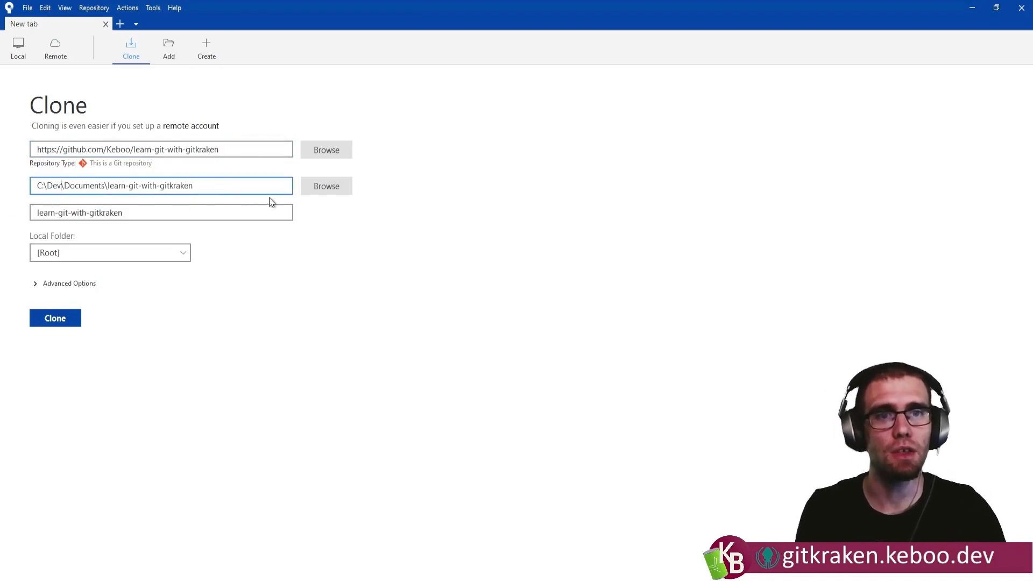
pyautogui.click(59, 284)
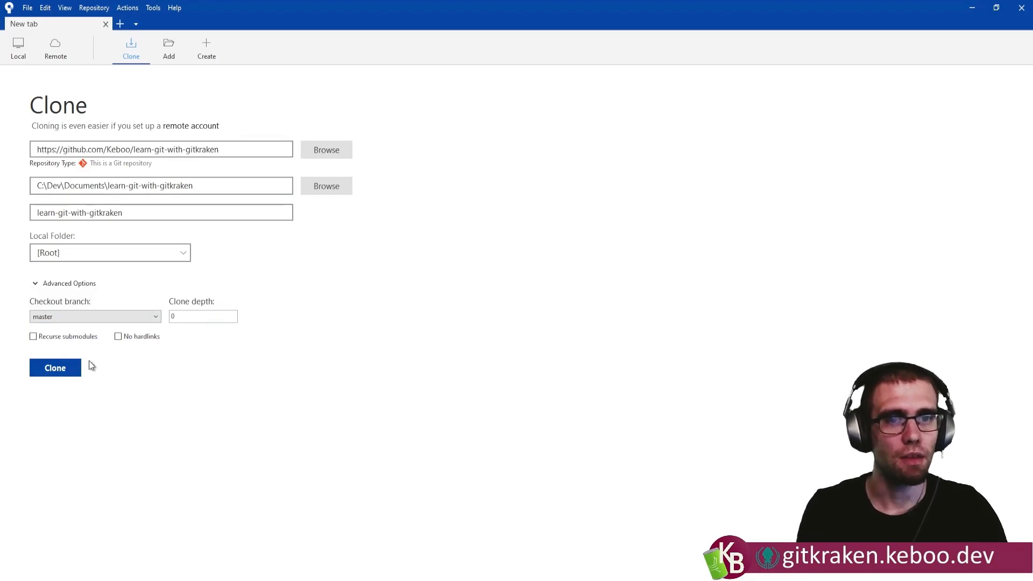
pyautogui.click(54, 369)
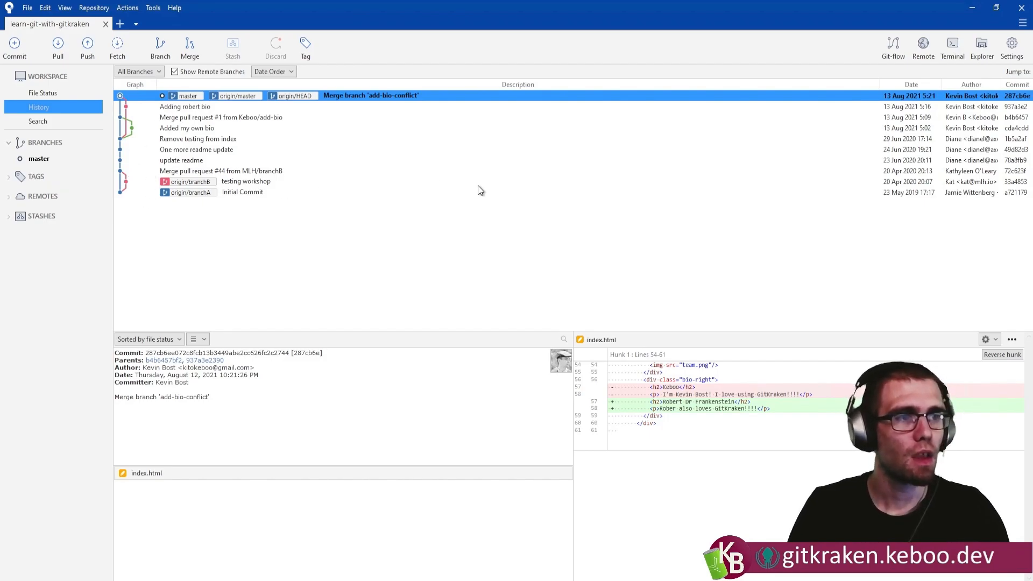
# View the changes of the "Adding robert bio" commit and expand the origin remote to show its branches.
pyautogui.click(202, 107)
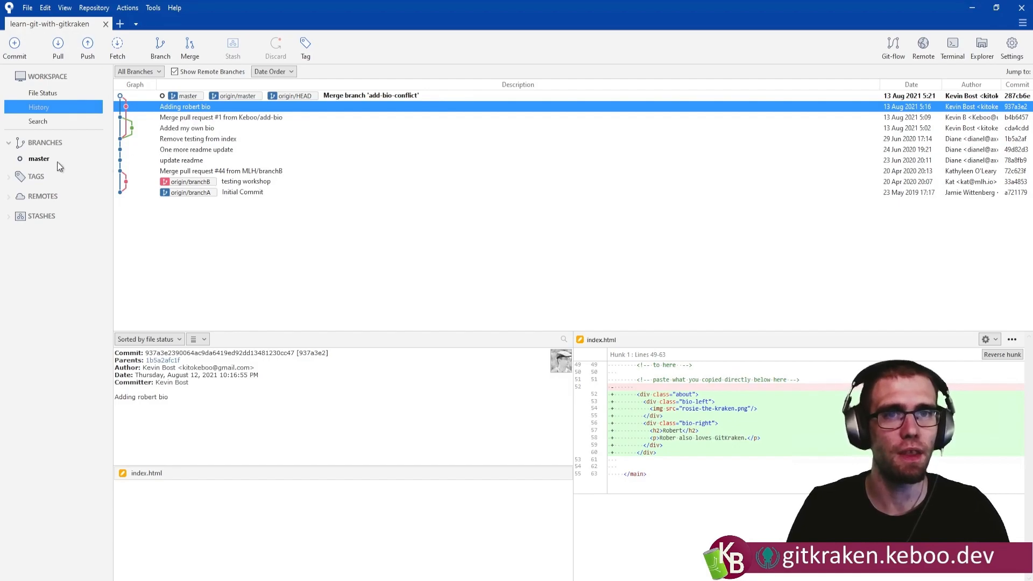
pyautogui.click(10, 198)
pyautogui.click(20, 213)
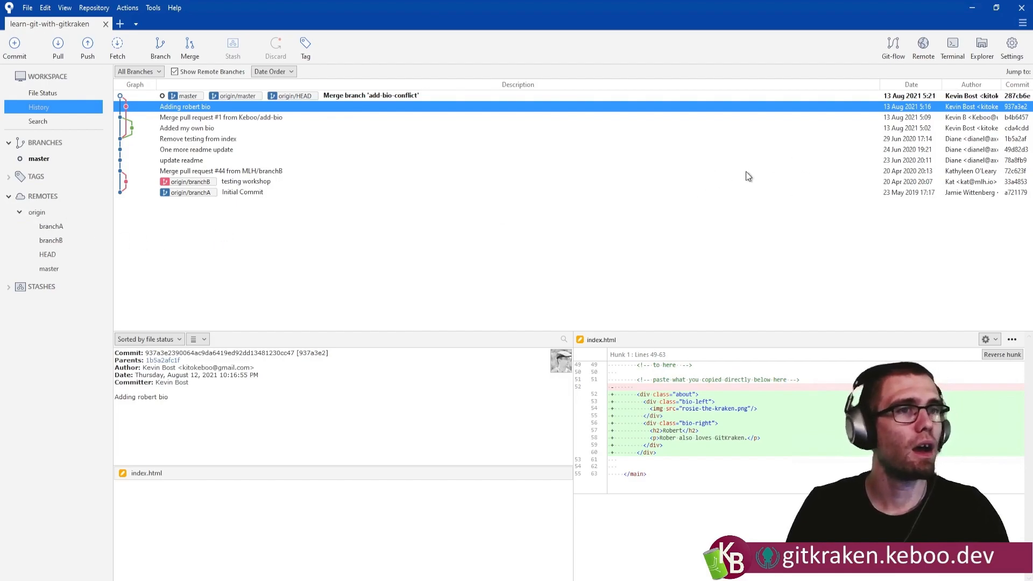
# Open index.html from the repository folder in Visual Studio Code and select the misspelled name "Rober" in the second bio's paragraph.
pyautogui.click(983, 49)
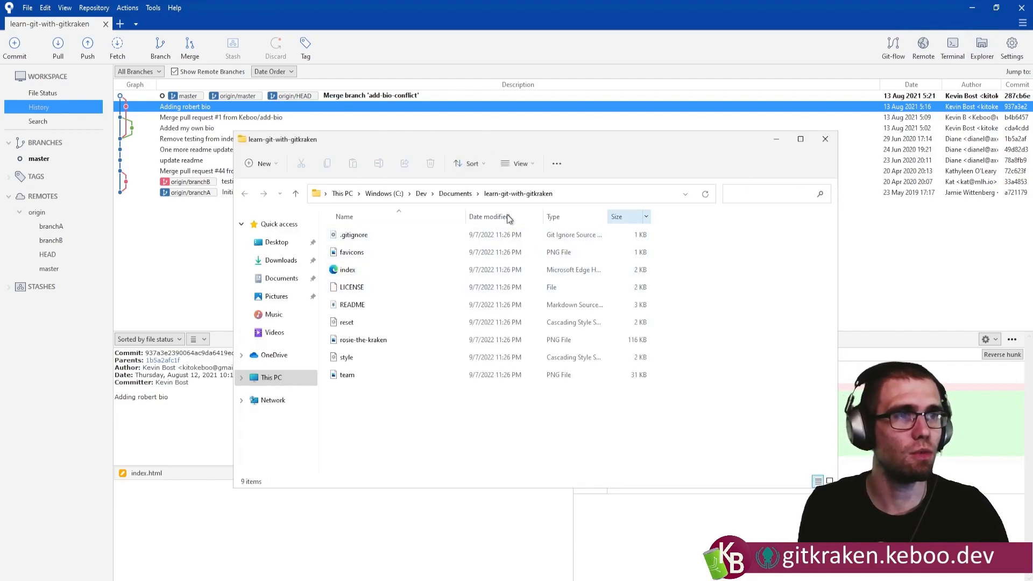
pyautogui.click(345, 269)
pyautogui.rightClick(345, 270)
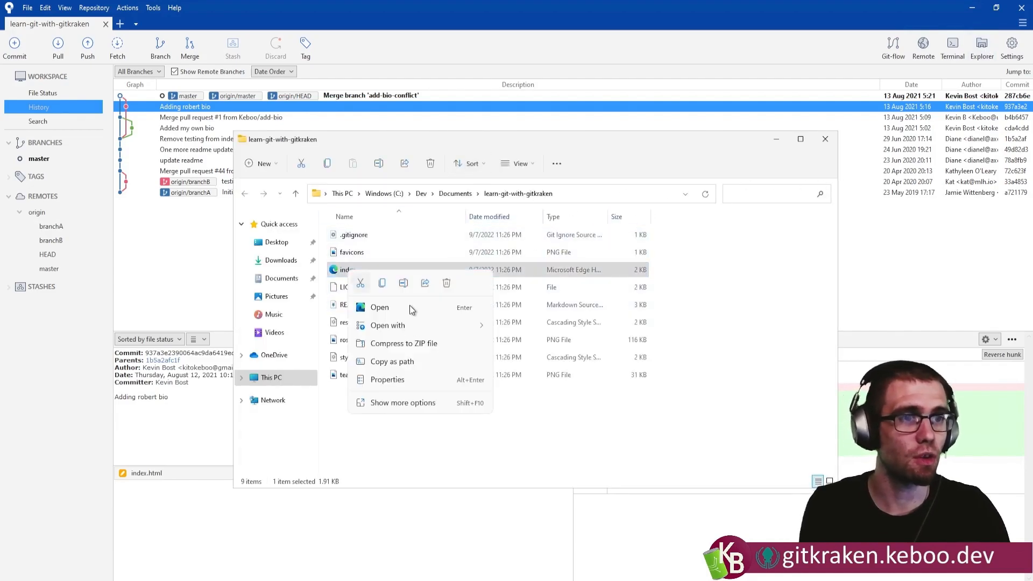
pyautogui.moveTo(414, 323)
pyautogui.click(537, 341)
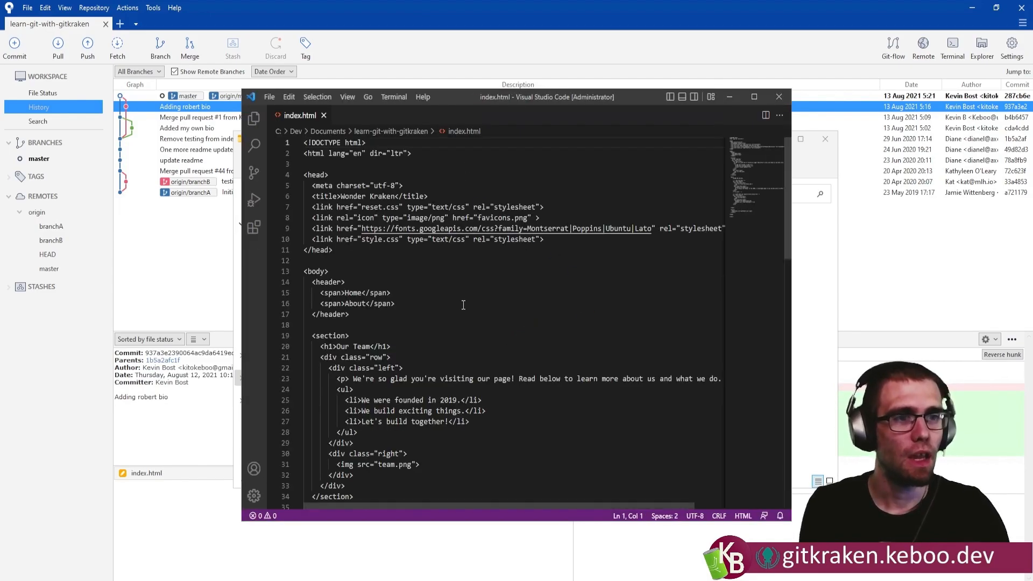
pyautogui.scroll(-5, 465, 335)
pyautogui.scroll(-10, 466, 335)
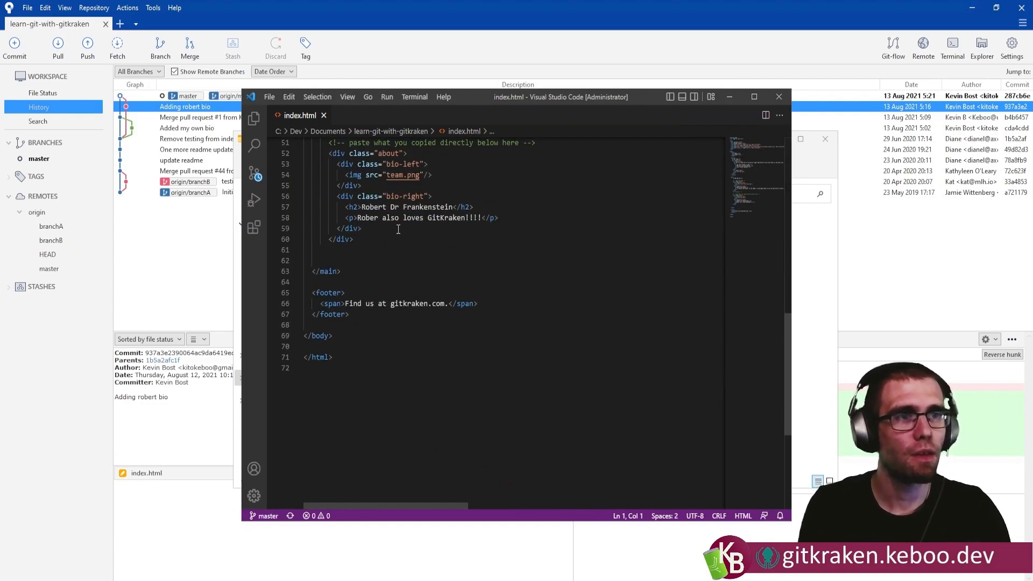
pyautogui.doubleClick(379, 219)
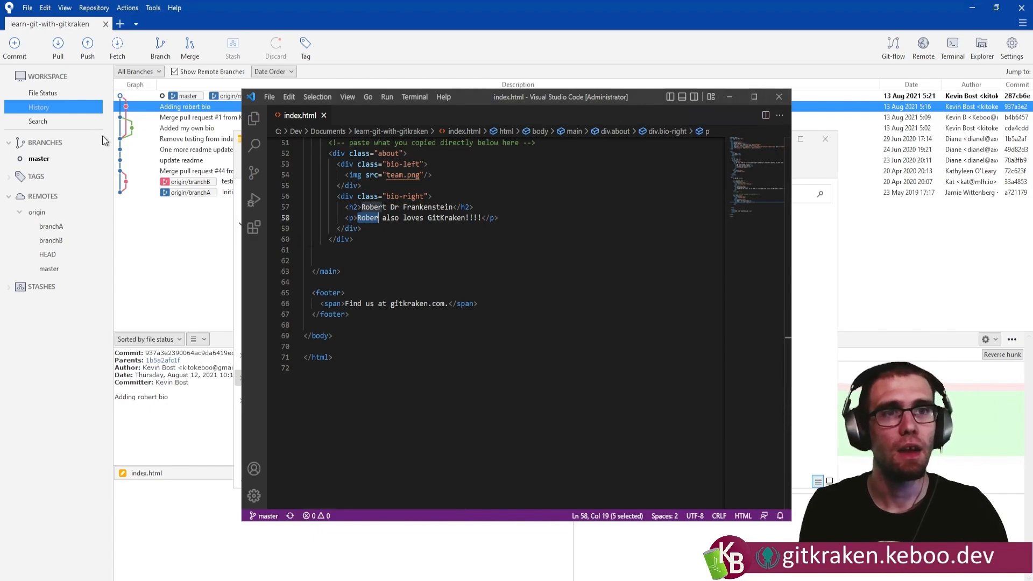
# Create and check out a branch named fixRobert from master in Sourcetree, and select the "Merge branch 'add-bio-conflict'" commit.
pyautogui.click(187, 106)
pyautogui.click(161, 47)
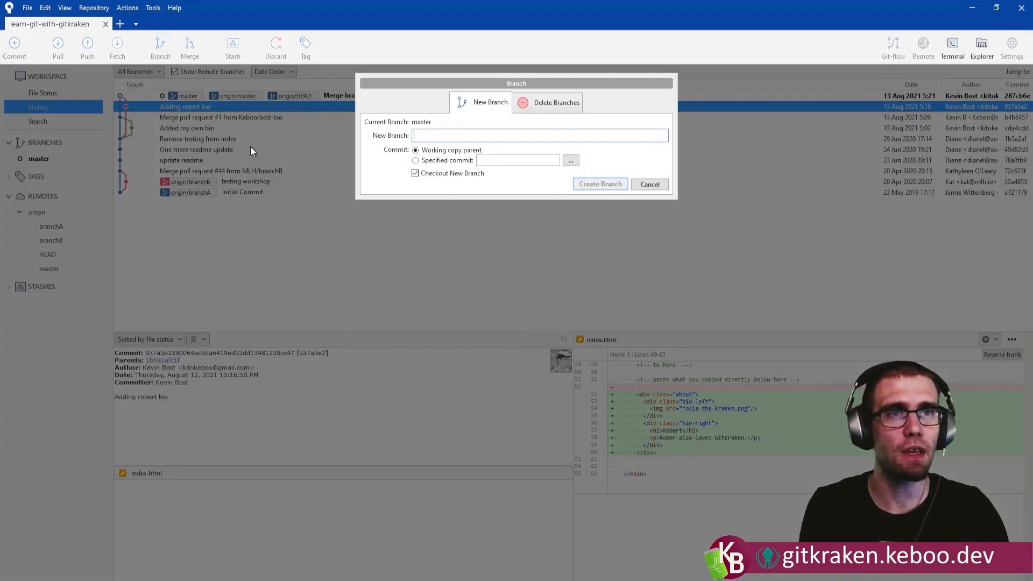
pyautogui.write('fixRobert')
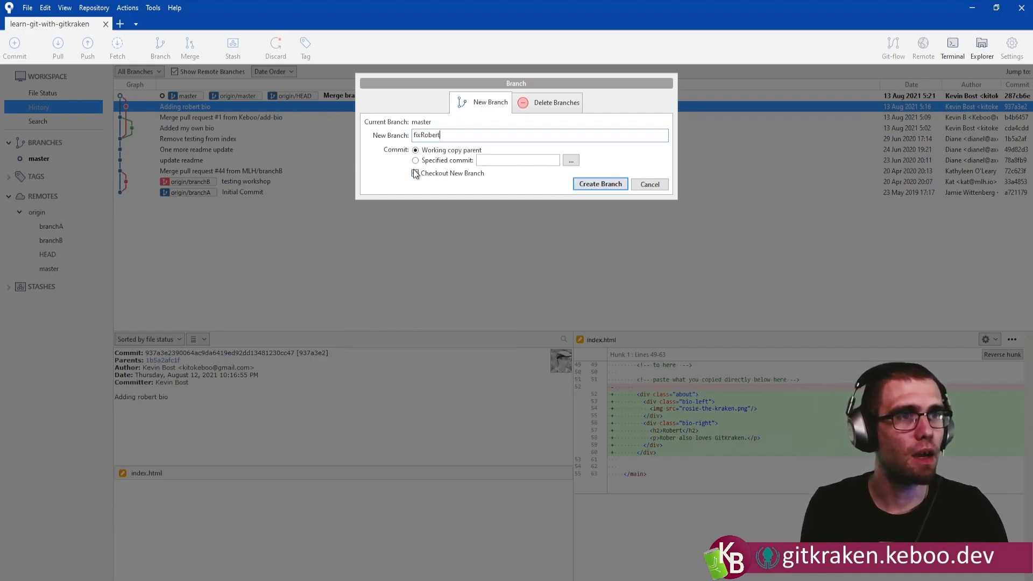
pyautogui.click(596, 184)
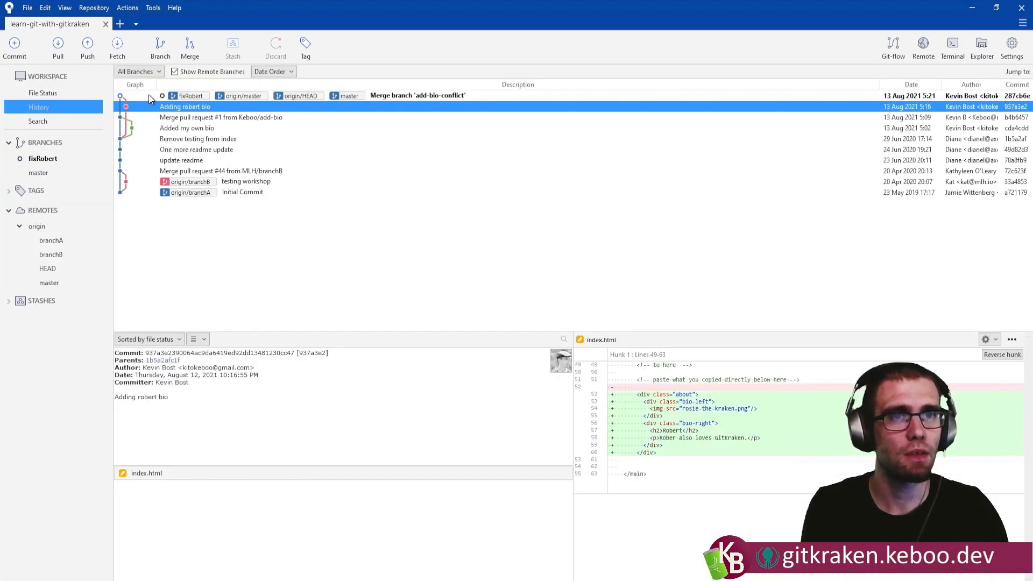
pyautogui.click(428, 98)
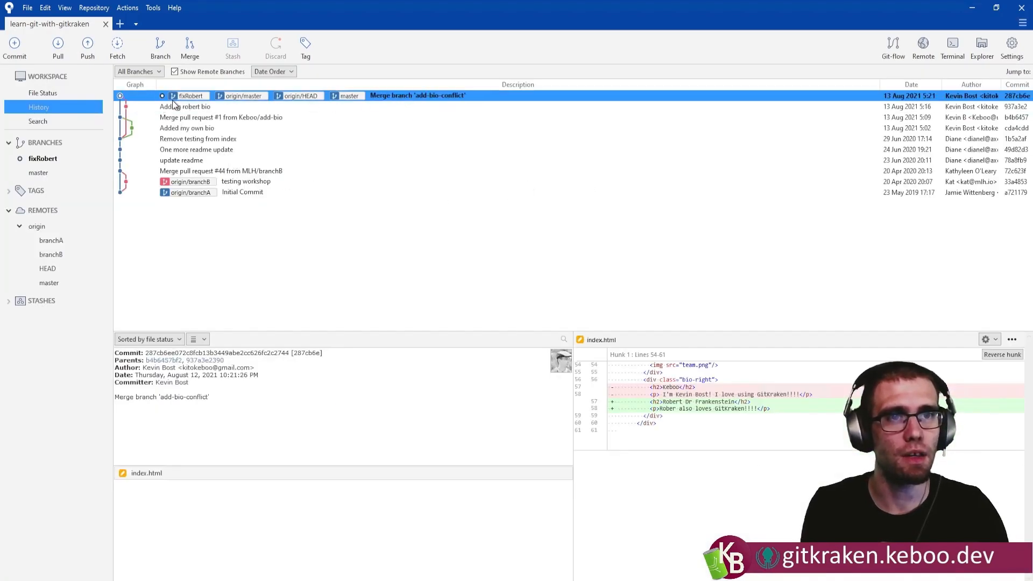
# Correct "Rober" to "Robert" in the second bio's paragraph of index.html in Visual Studio Code, save the file and return to Sourcetree.
pyautogui.click(603, 575)
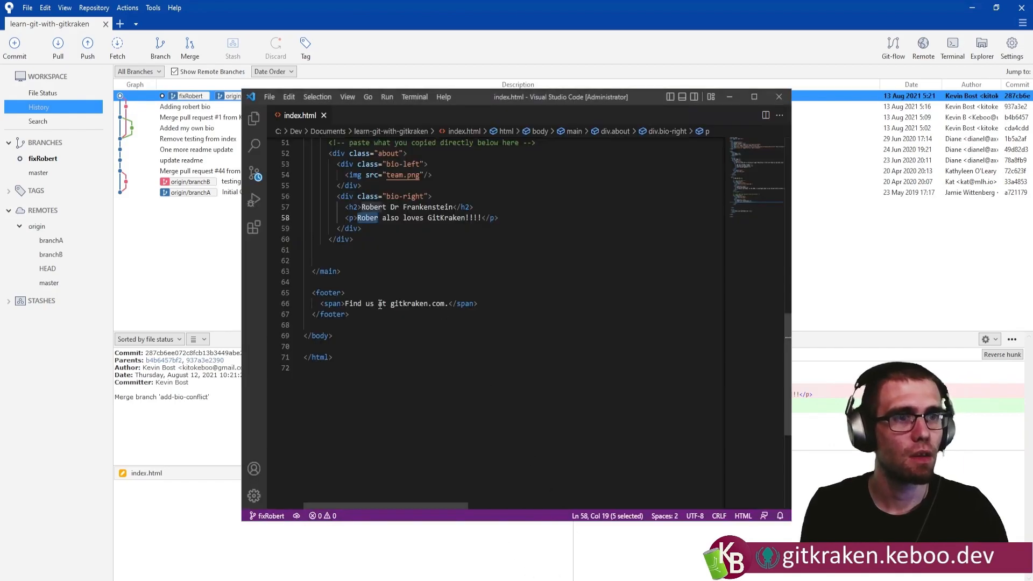
pyautogui.click(380, 219)
pyautogui.write('t')
pyautogui.hotkey('ctrl', 's')
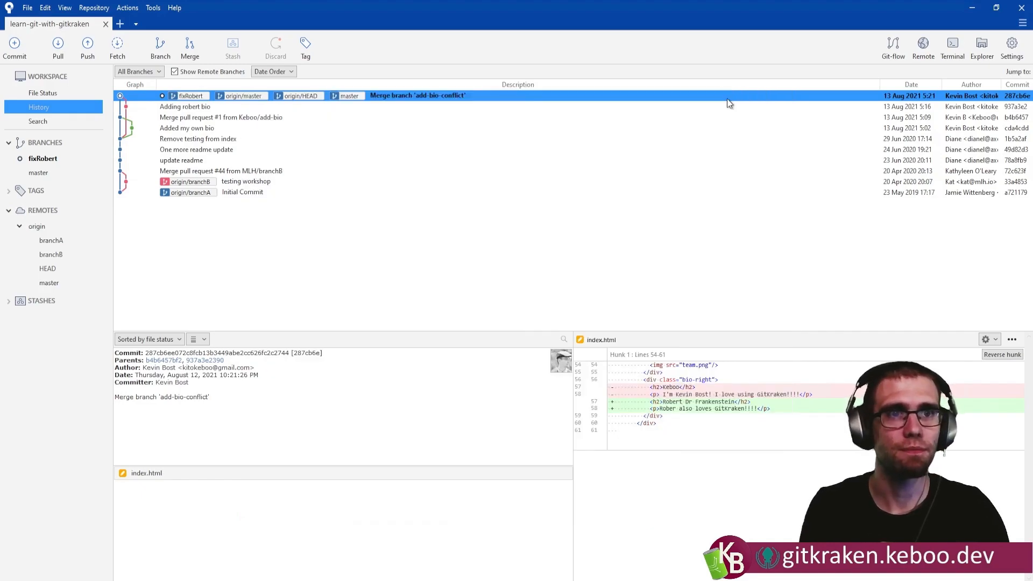
pyautogui.click(730, 98)
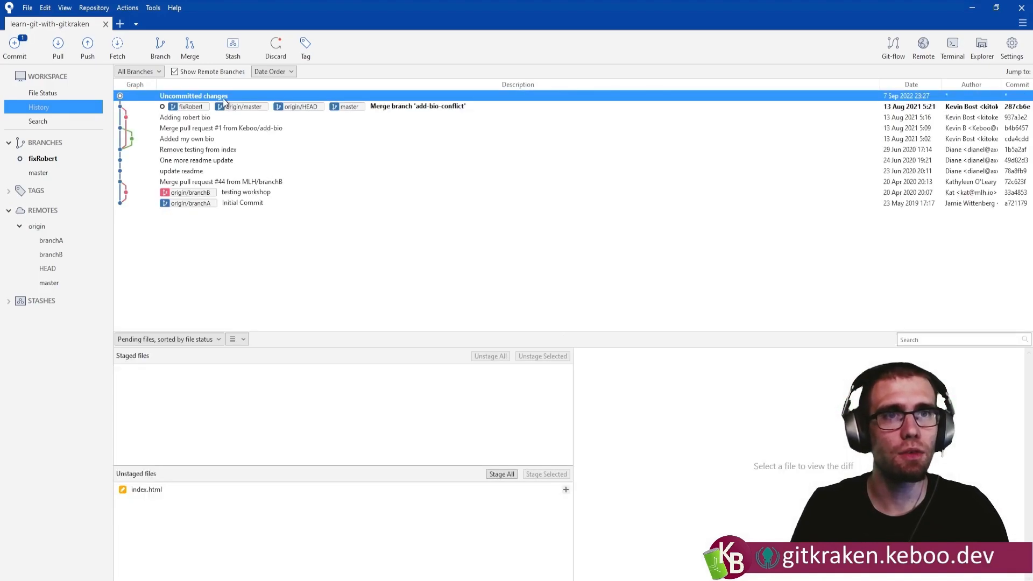
# Review the index.html change, stage the file and commit it with the message "Adding T to robert".
pyautogui.click(16, 45)
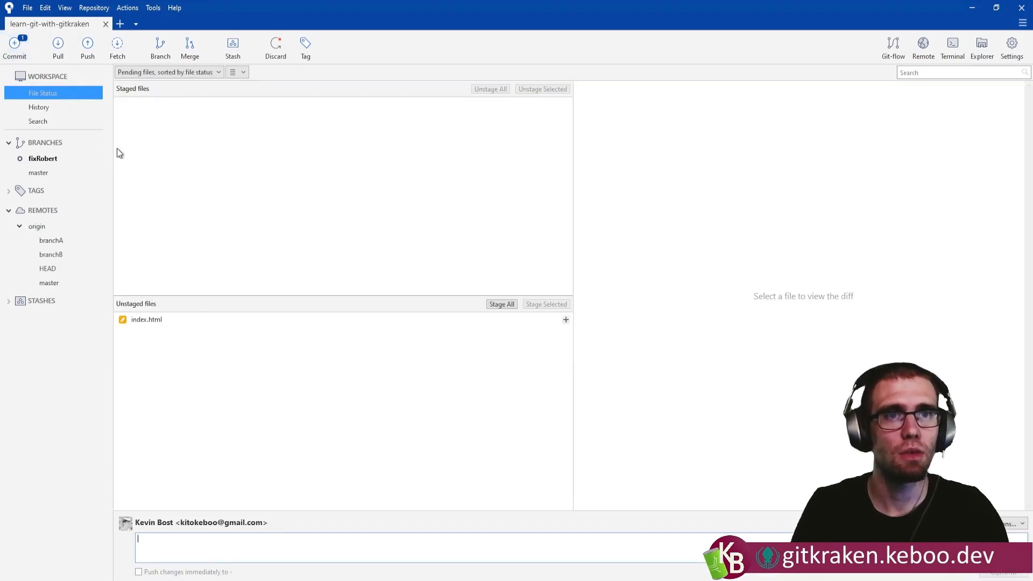
pyautogui.click(156, 321)
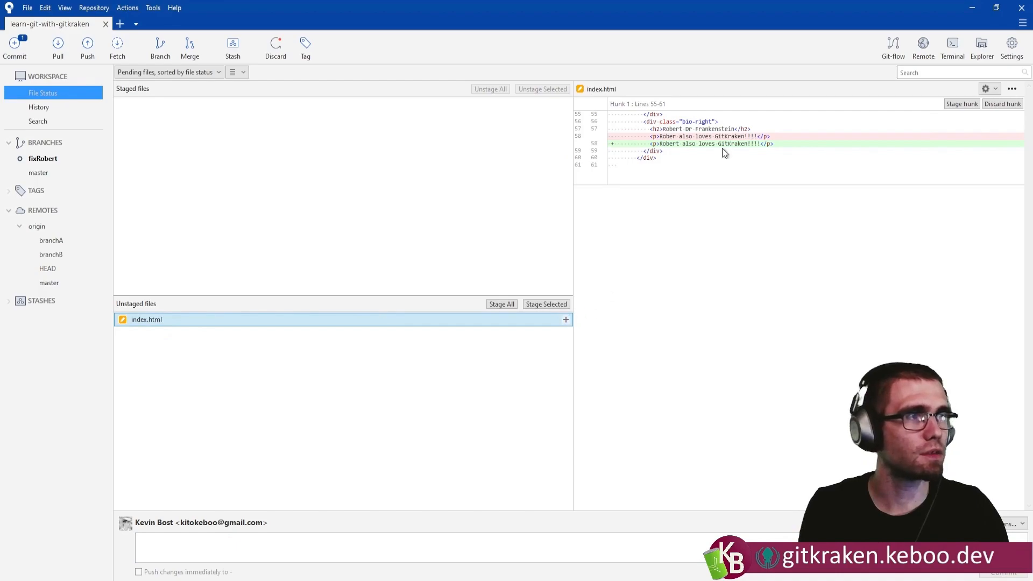
pyautogui.click(566, 320)
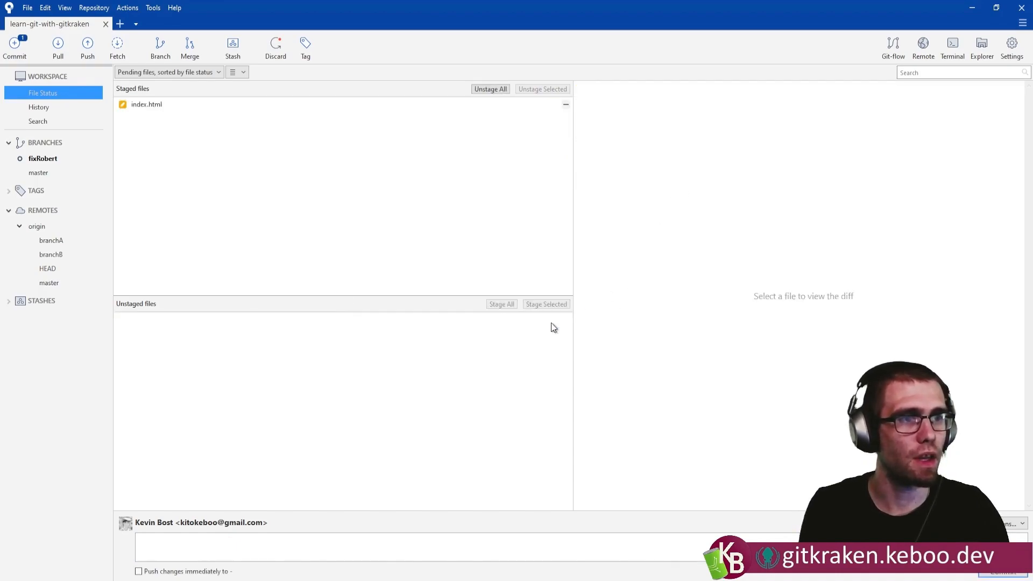
pyautogui.click(174, 540)
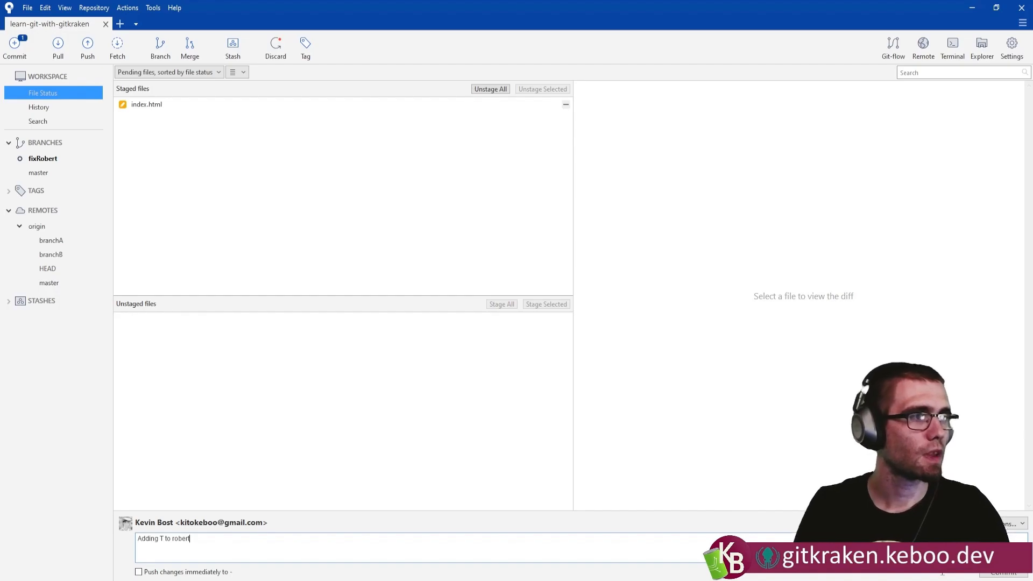
pyautogui.click(1004, 574)
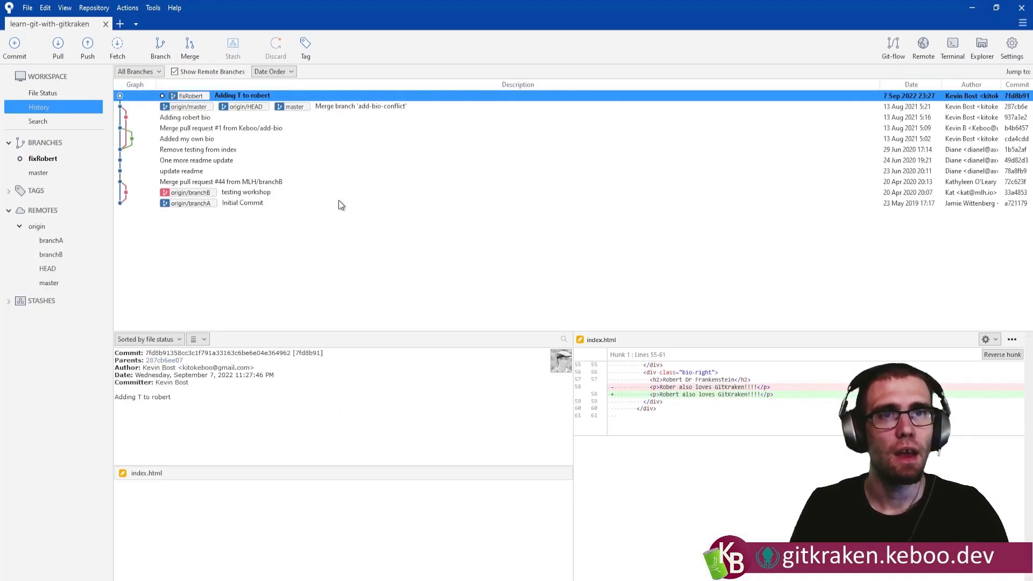
# Push the fixRobert branch to a tracked remote branch of the same name on origin.
pyautogui.click(88, 49)
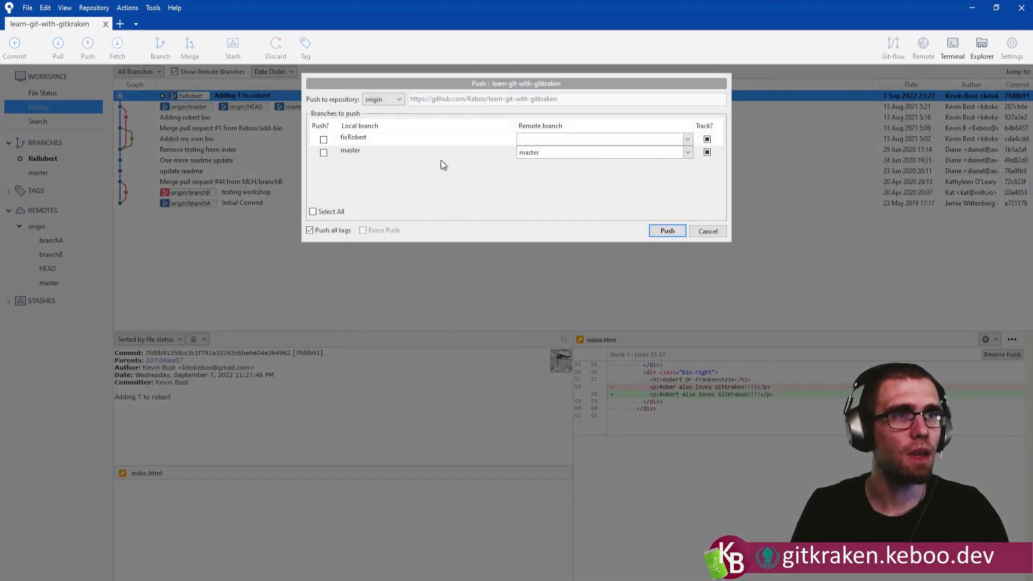
pyautogui.click(324, 139)
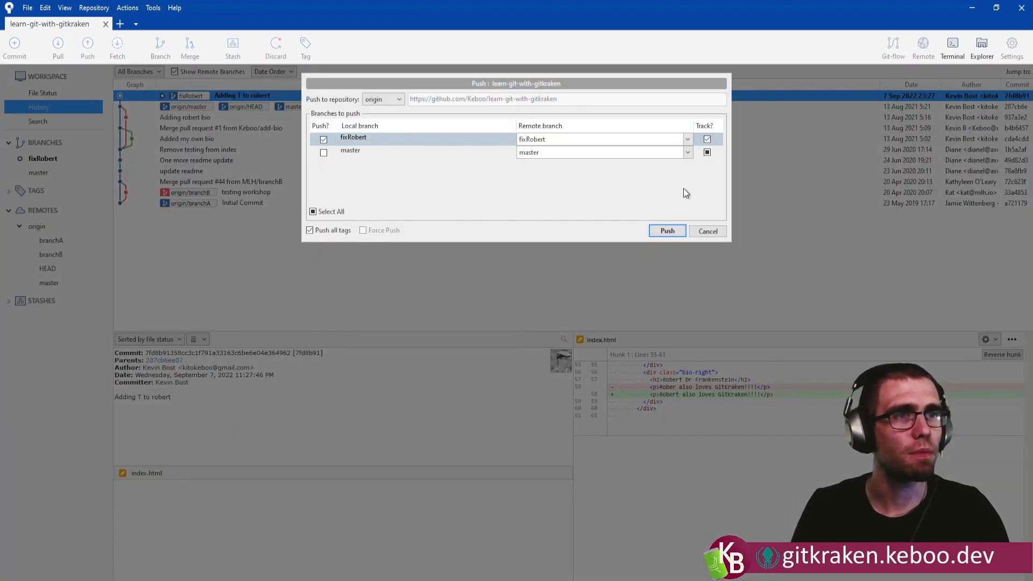
pyautogui.click(667, 231)
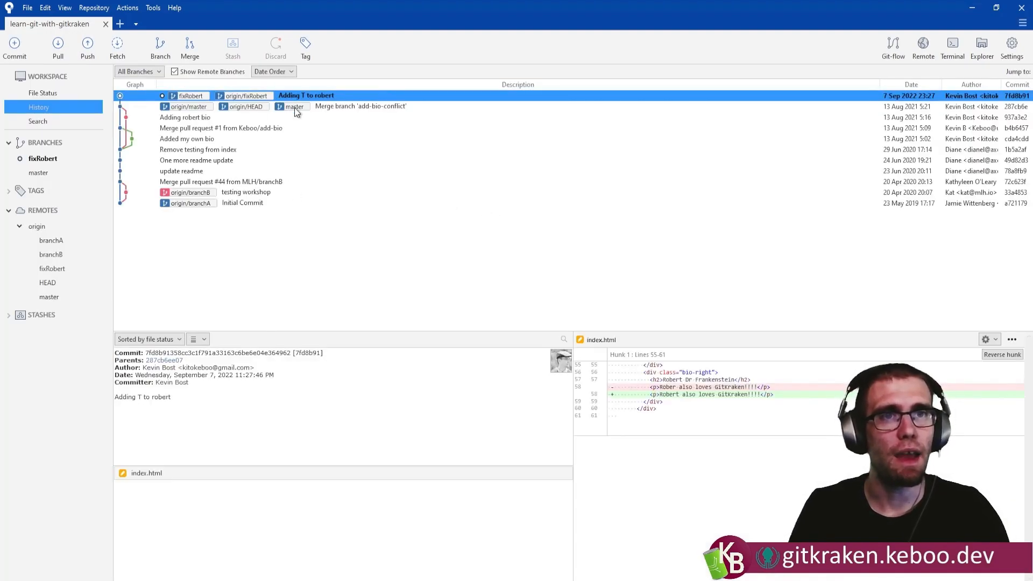
# Check the available actions for the latest commit, the origin/fixRobert branch and the origin remote, looking for pull request options.
pyautogui.rightClick(197, 99)
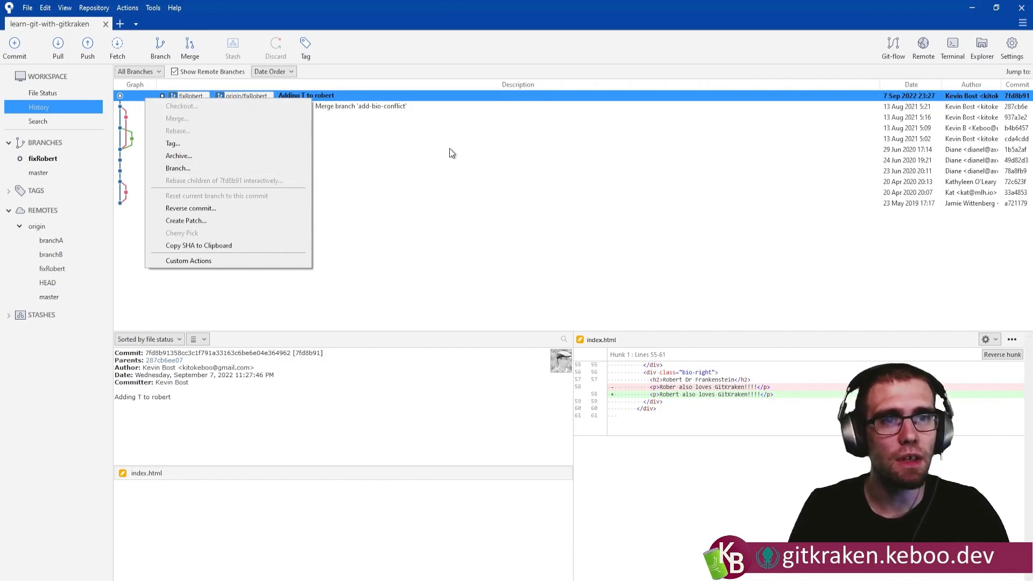
pyautogui.click(54, 269)
pyautogui.rightClick(52, 269)
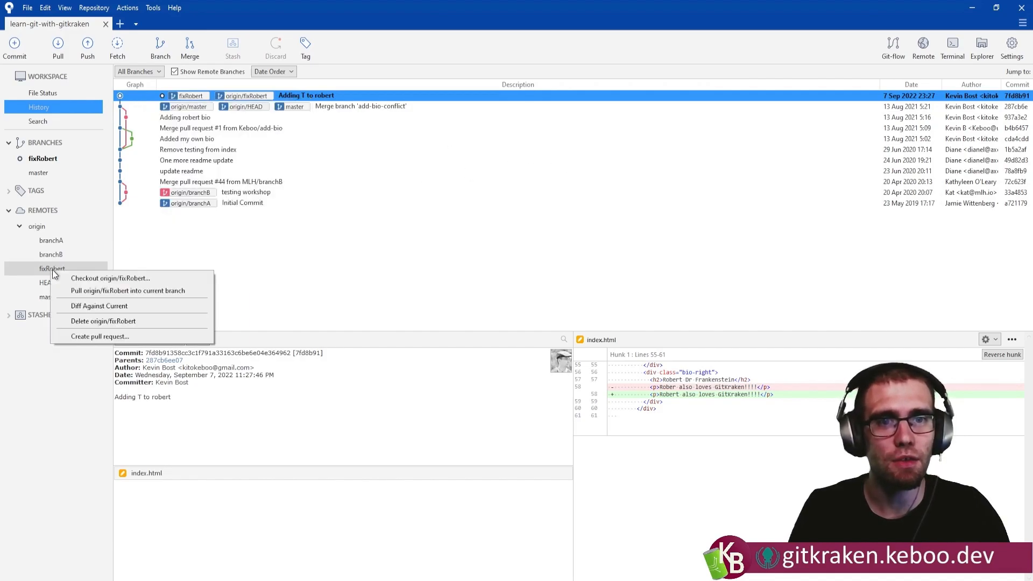
pyautogui.click(273, 228)
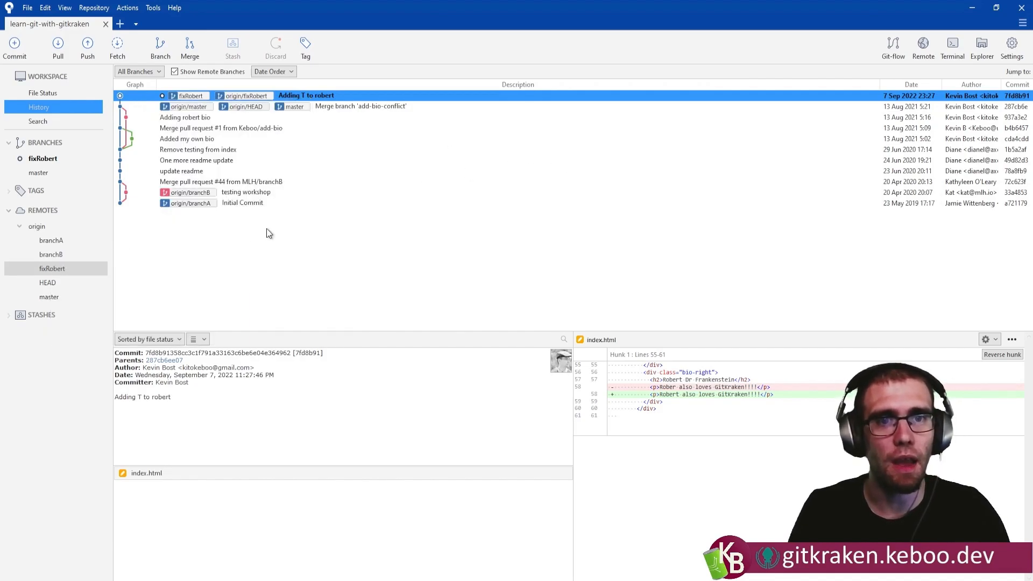
pyautogui.rightClick(40, 226)
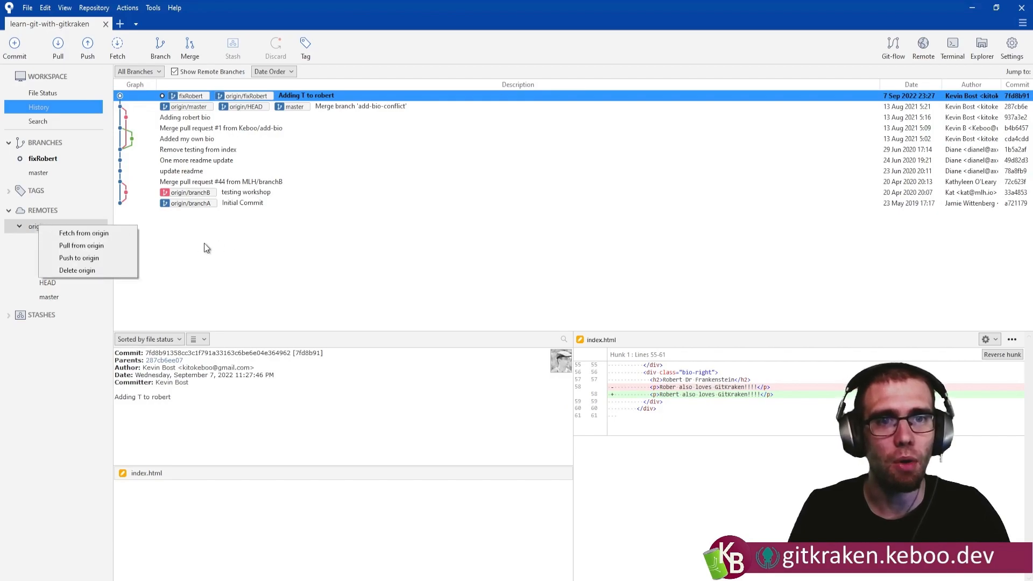
pyautogui.click(253, 192)
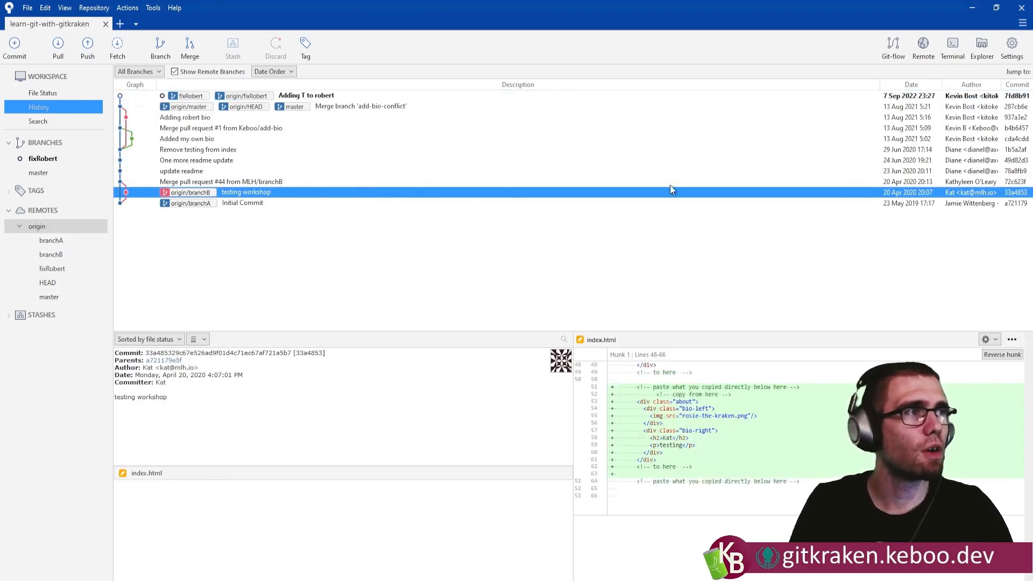
# Open the remote's GitHub page and start a pull request within the fork, with master as base and fixRobert as the compare branch.
pyautogui.click(934, 54)
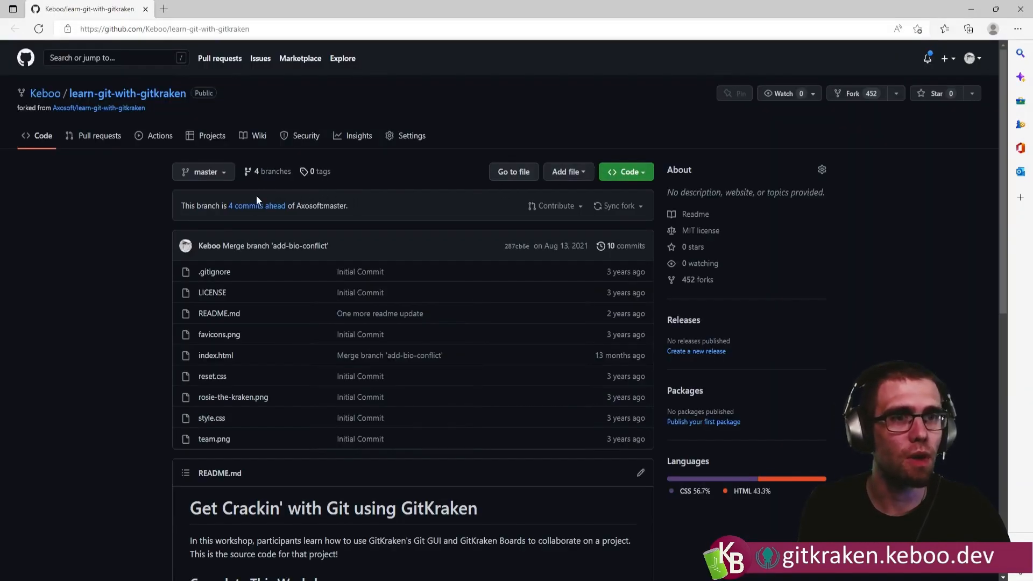
pyautogui.click(114, 141)
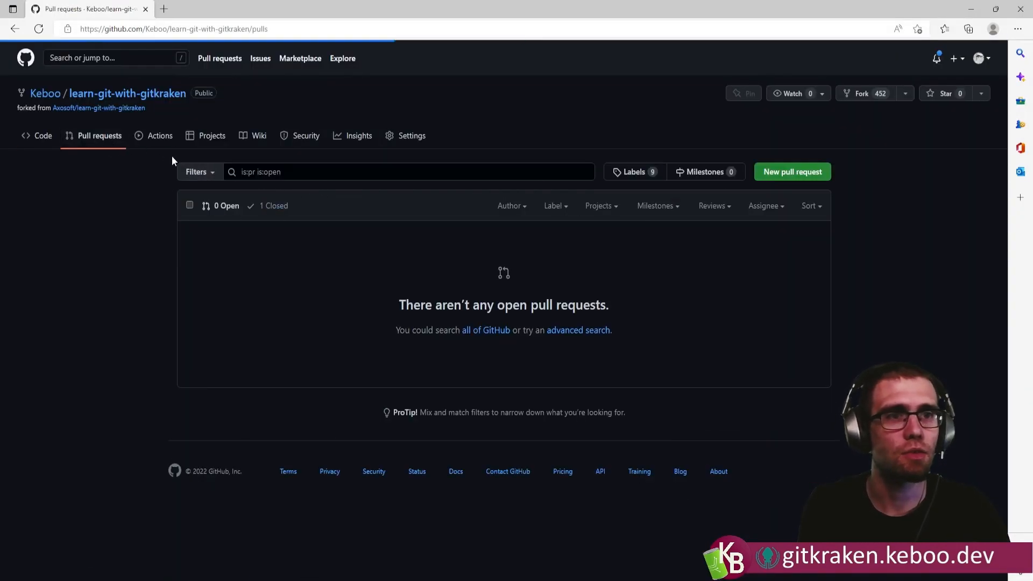
pyautogui.click(786, 176)
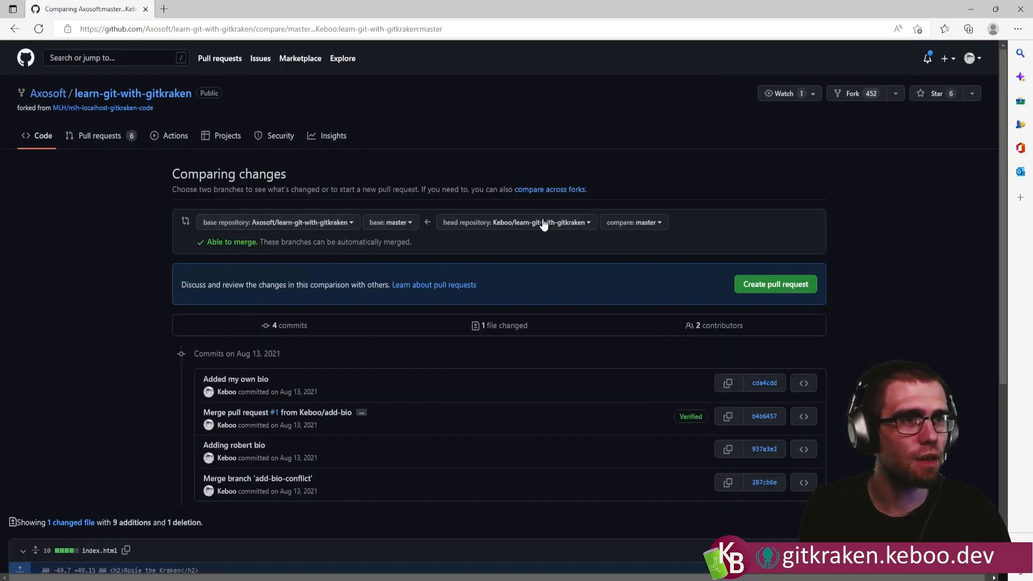
pyautogui.click(331, 224)
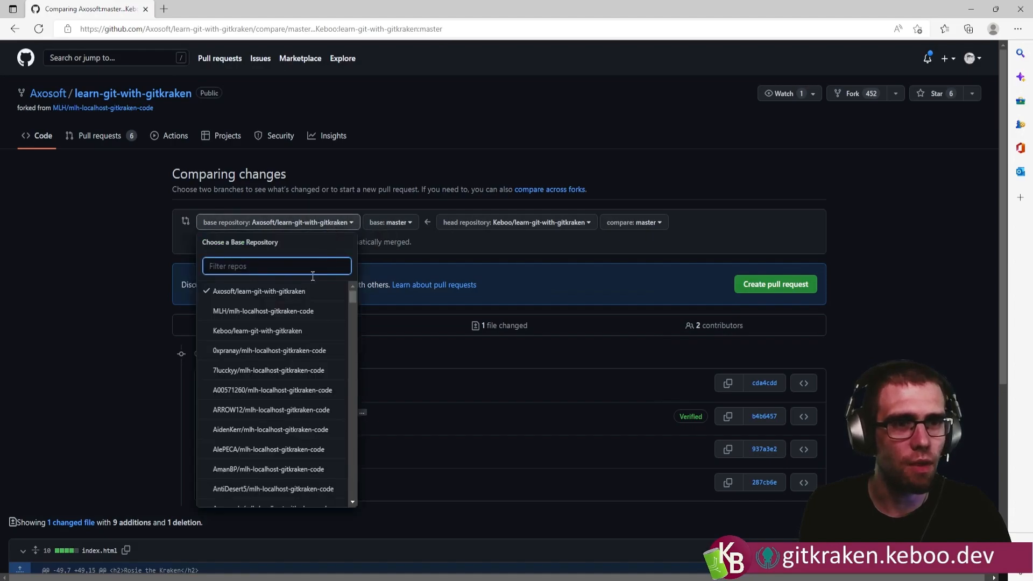
pyautogui.click(273, 330)
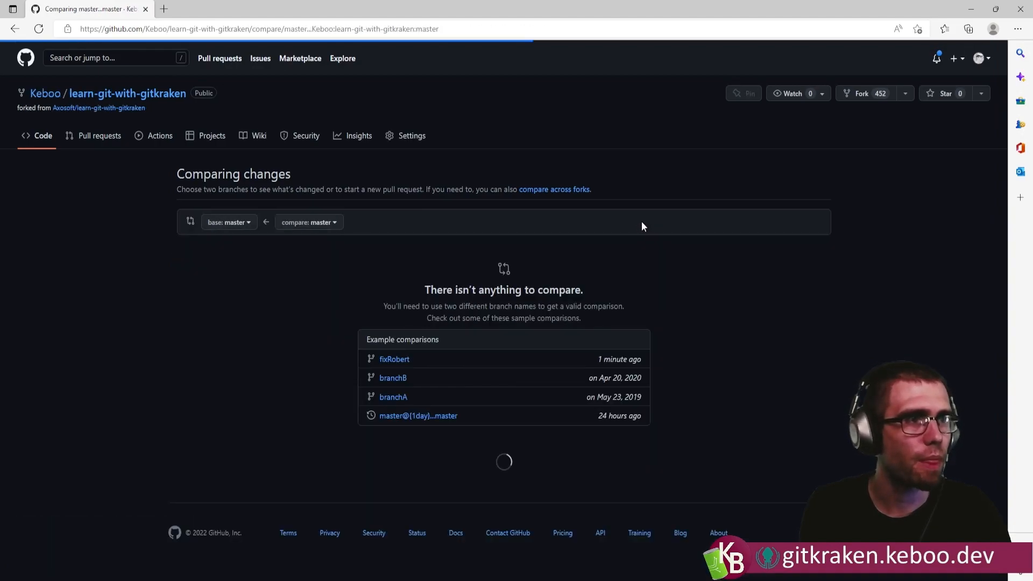
pyautogui.click(321, 227)
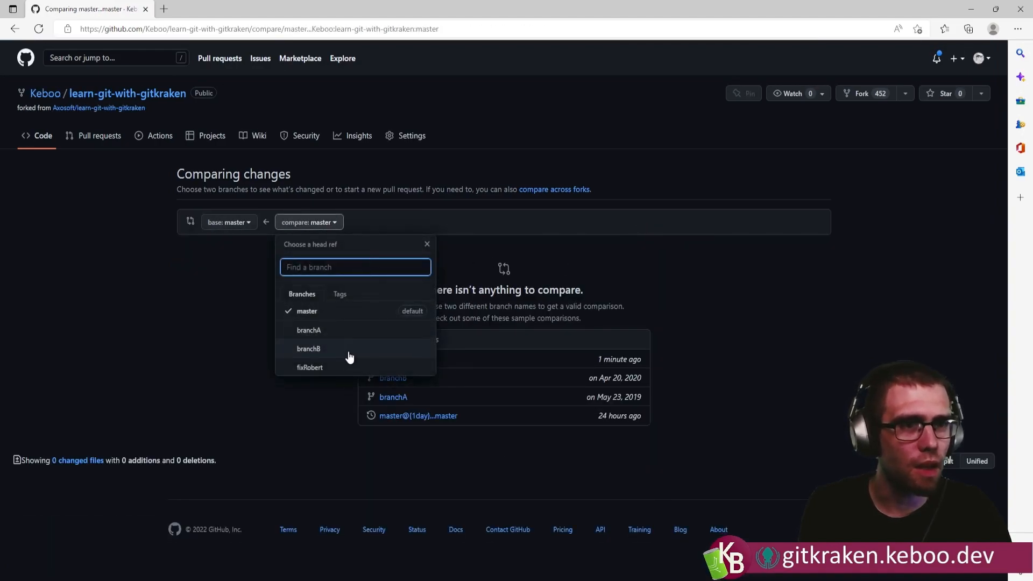
pyautogui.click(335, 369)
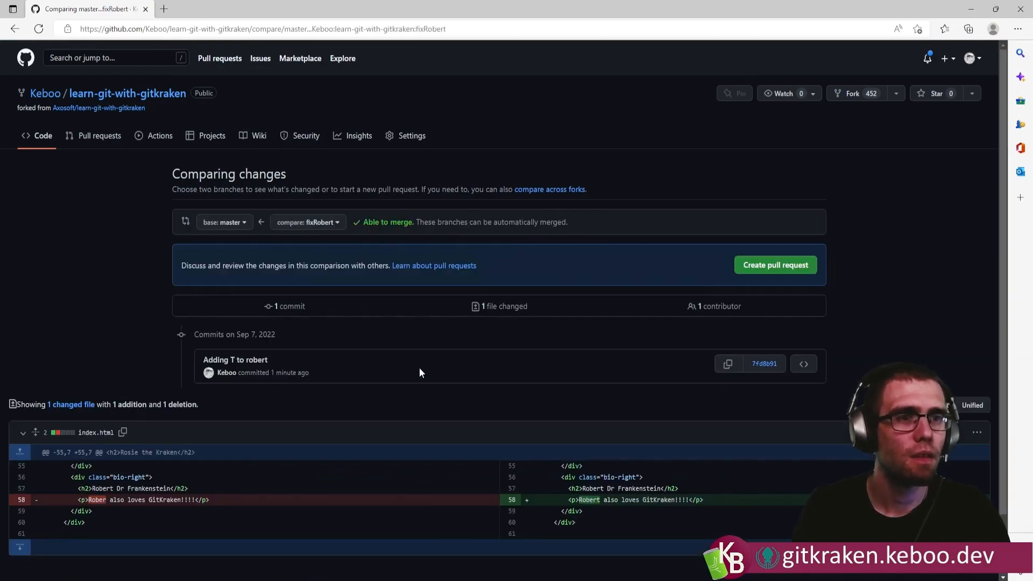
# Open the pull request form titled "Adding T to robert", review the index.html diff and create the pull request.
pyautogui.scroll(-1, 705, 359)
pyautogui.click(776, 196)
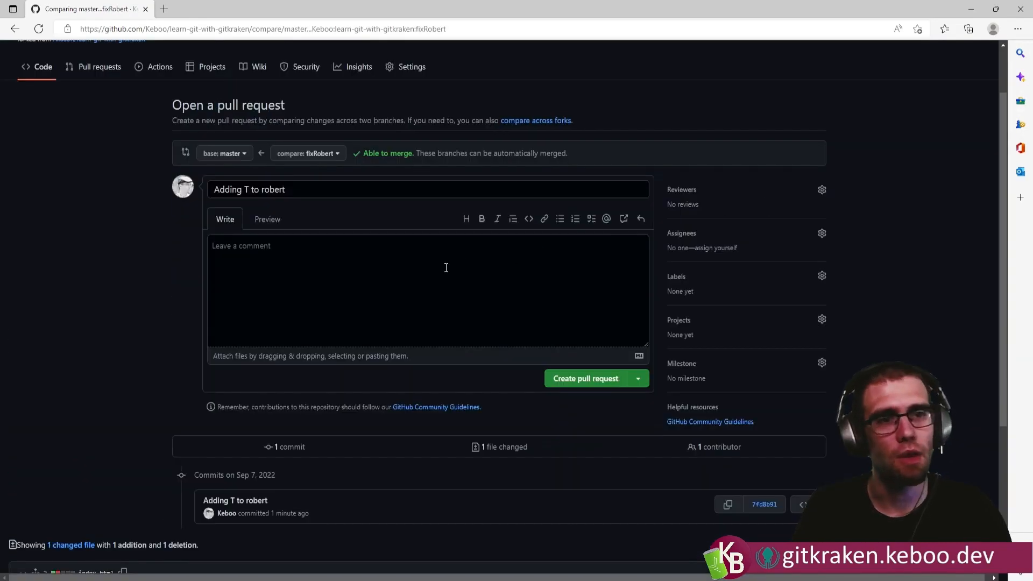
pyautogui.scroll(-2, 356, 277)
pyautogui.scroll(-1, 349, 279)
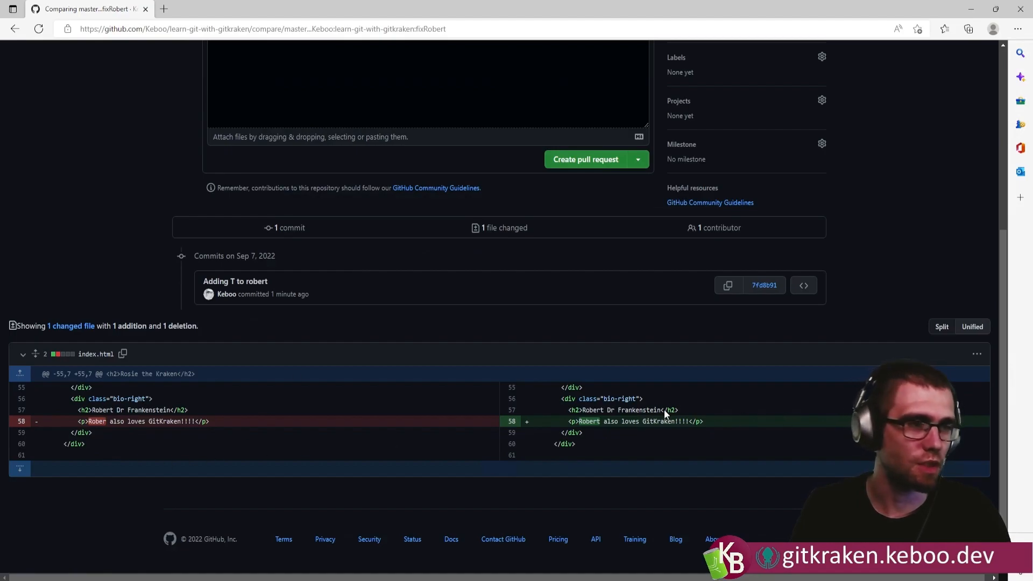
pyautogui.scroll(3, 604, 340)
pyautogui.click(592, 323)
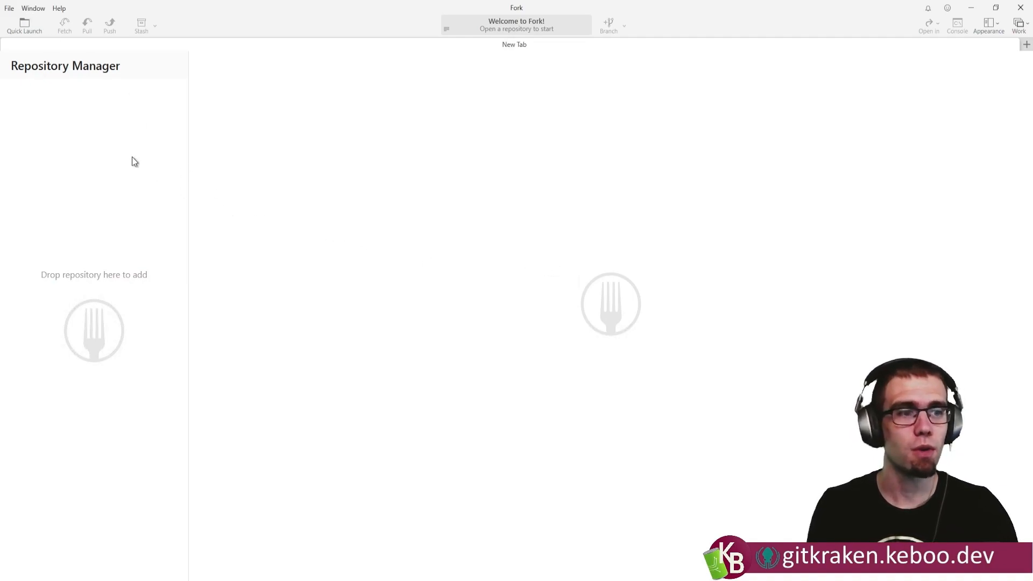
# Clone the learn-git-with-gitkraken fork from its GitHub HTTPS URL into C:\Dev, keeping learn-git-with-gitkraken as the name.
pyautogui.click(9, 8)
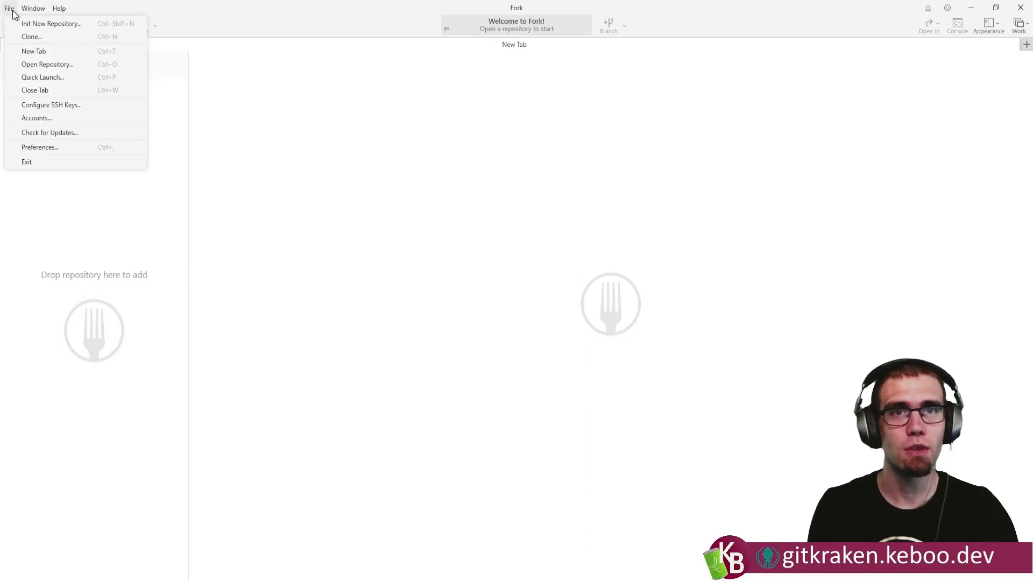
pyautogui.click(42, 37)
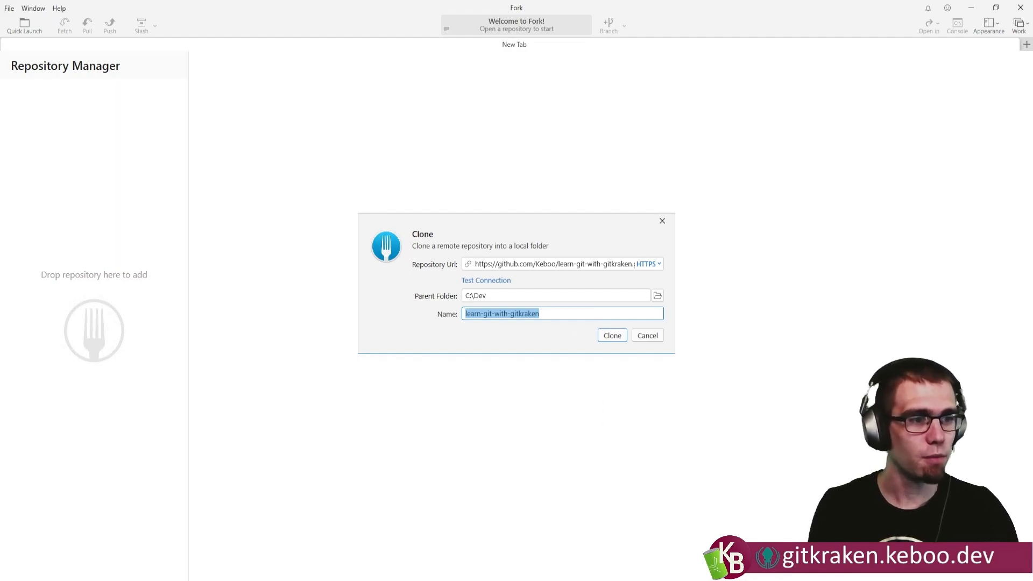
pyautogui.click(563, 579)
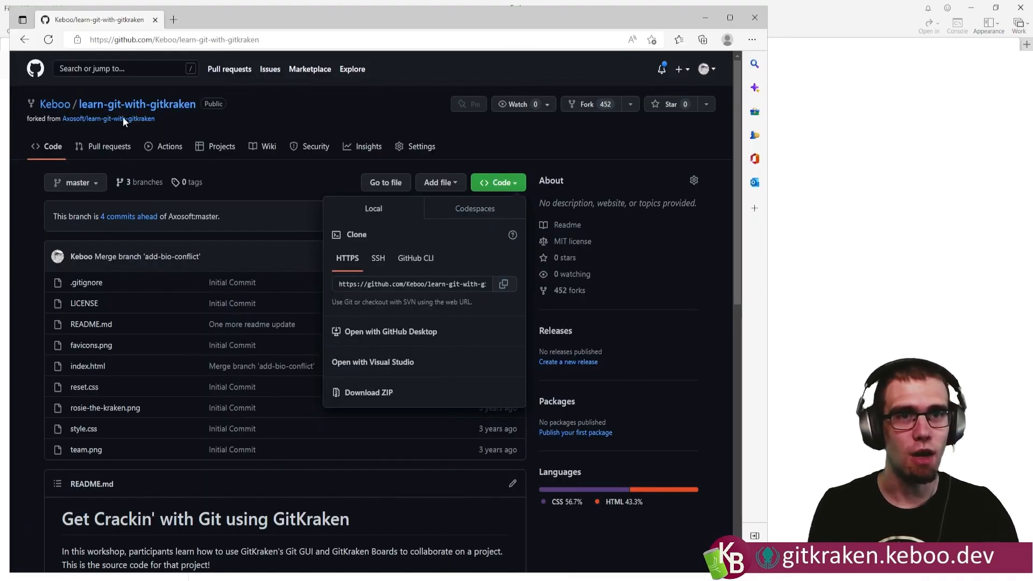
pyautogui.click(503, 283)
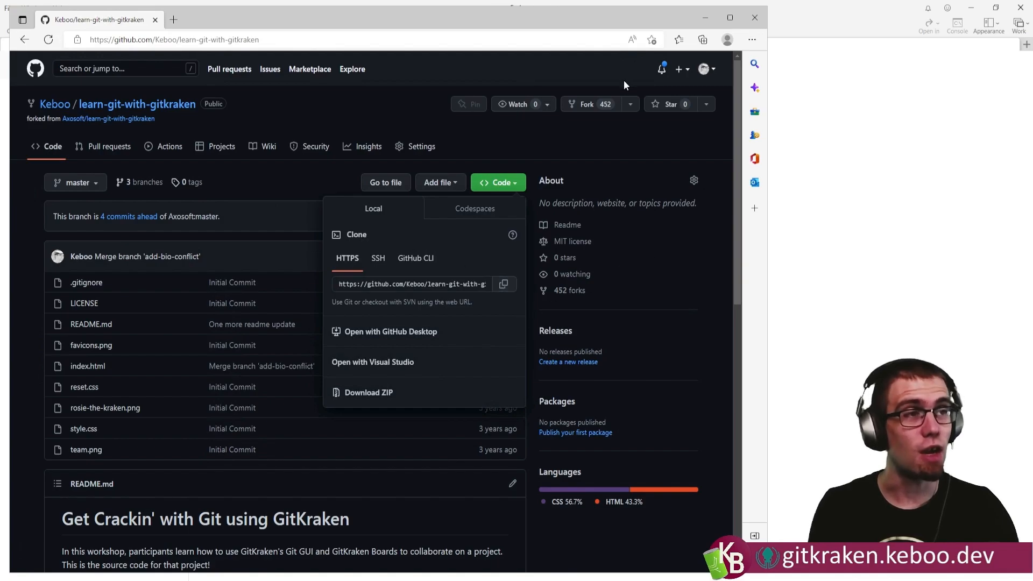
pyautogui.click(695, 19)
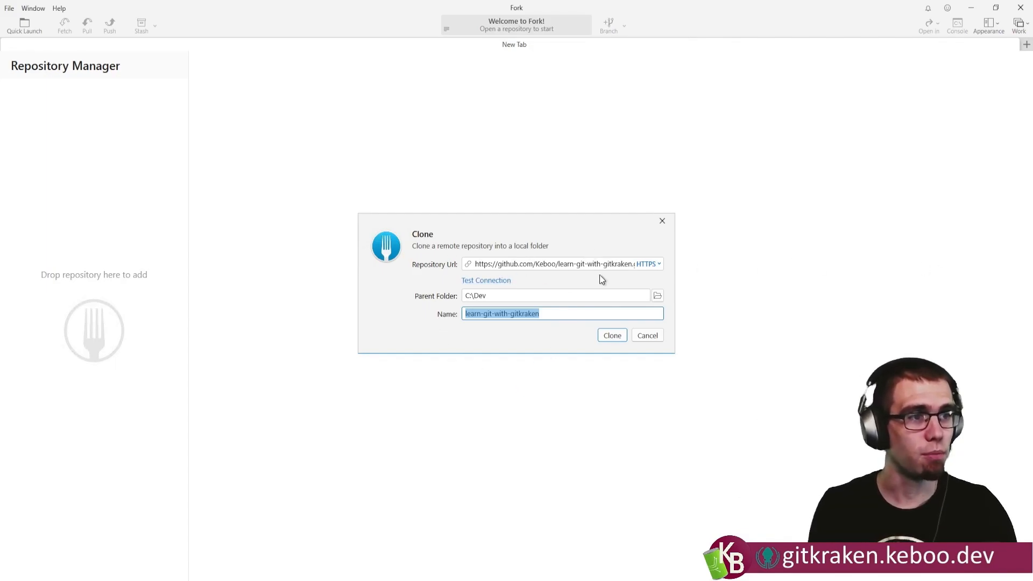
pyautogui.click(614, 337)
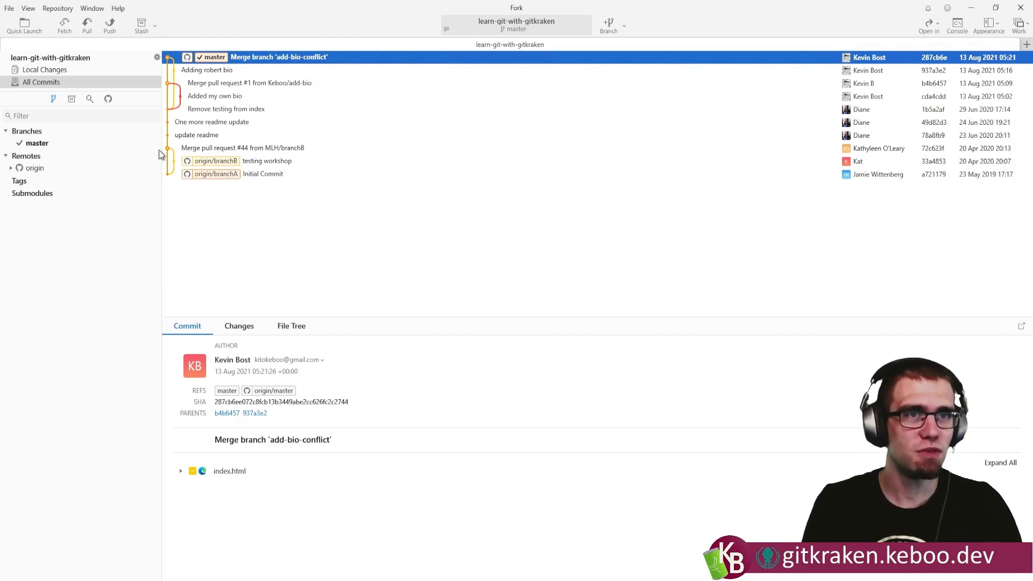
# Create a branch named fixRobert from master and check it out.
pyautogui.rightClick(40, 143)
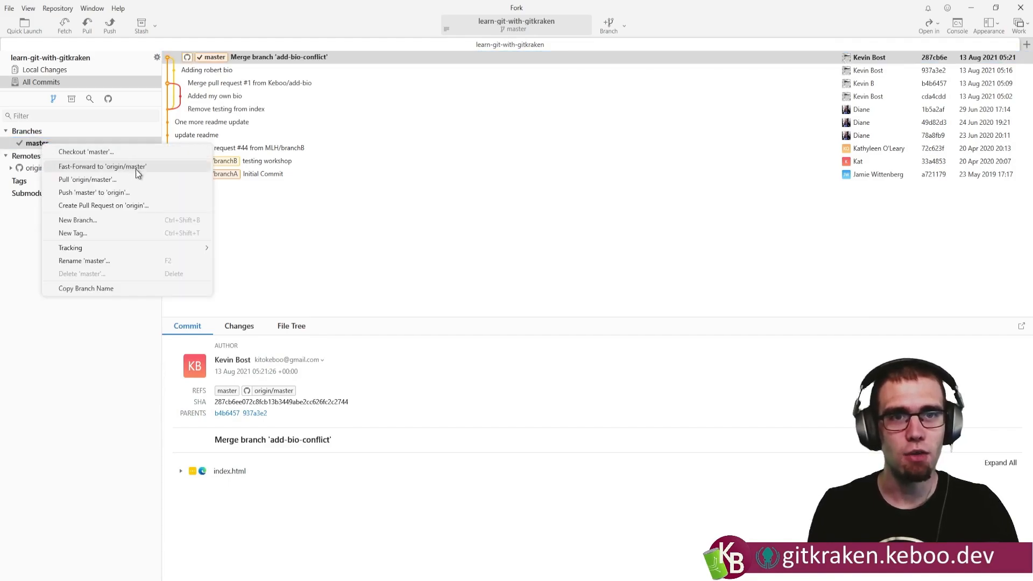
pyautogui.click(115, 220)
pyautogui.write('fixRobert')
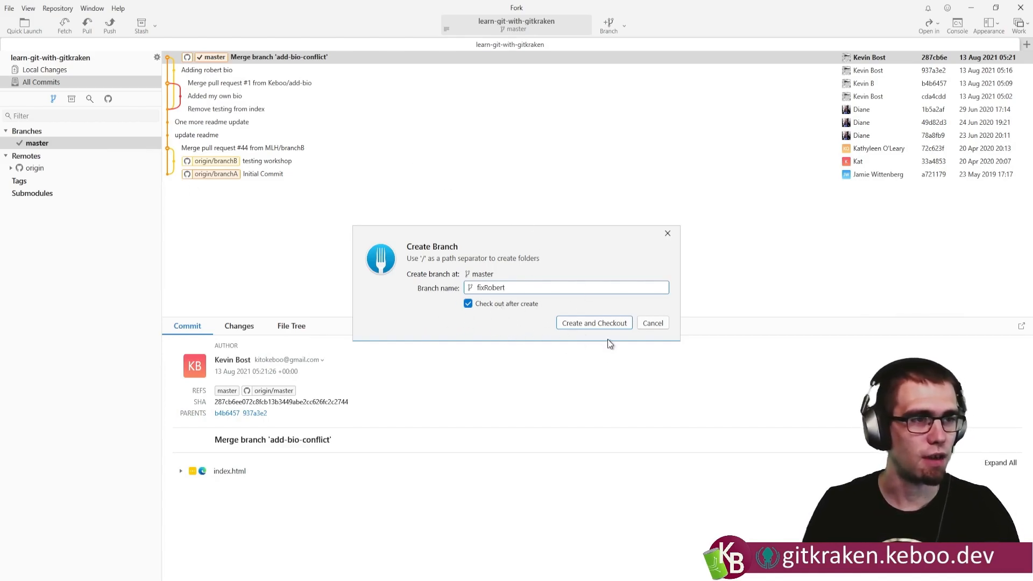
pyautogui.click(596, 324)
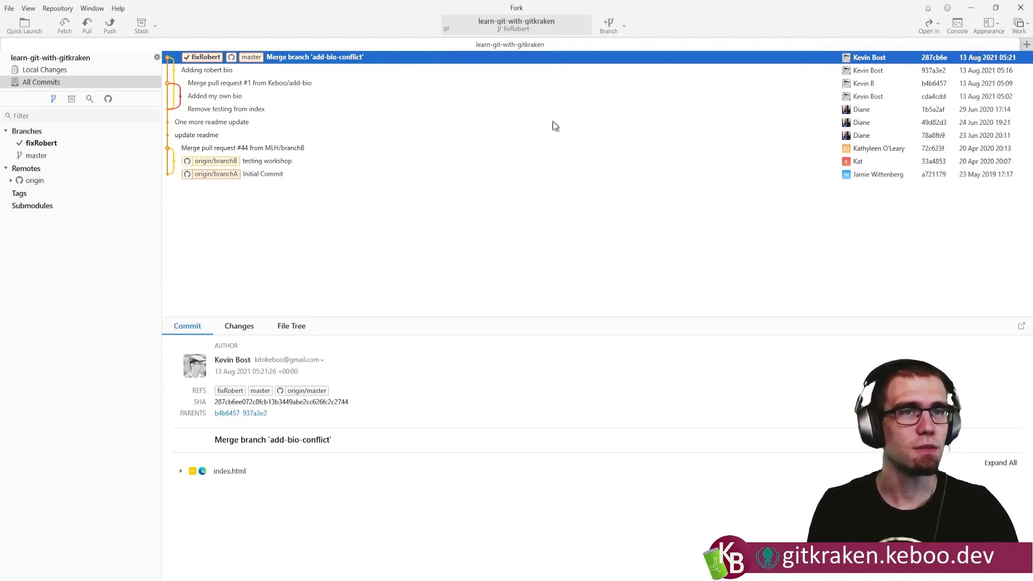
# Open the repository in Visual Studio Code and display index.html.
pyautogui.click(938, 26)
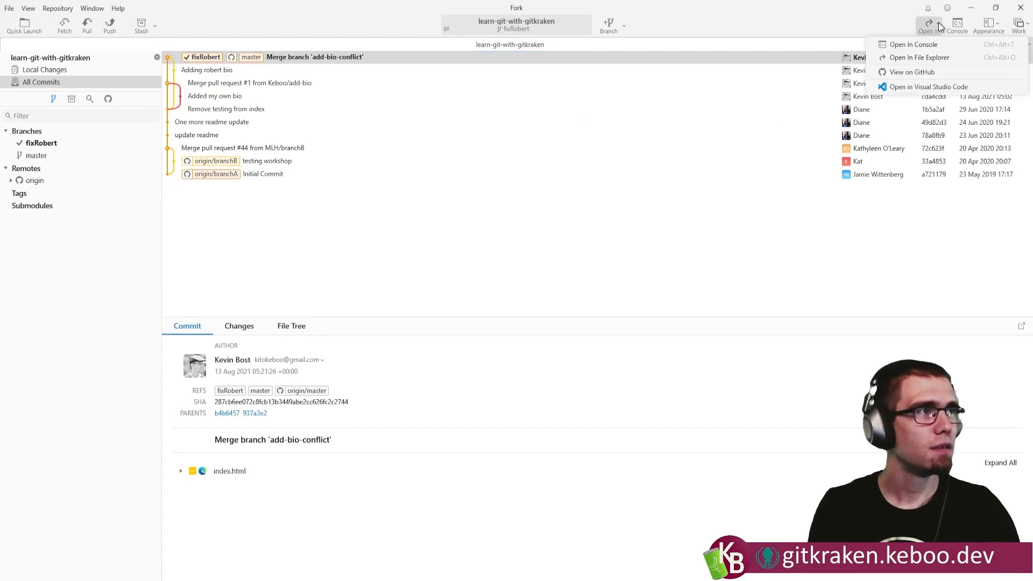
pyautogui.click(913, 89)
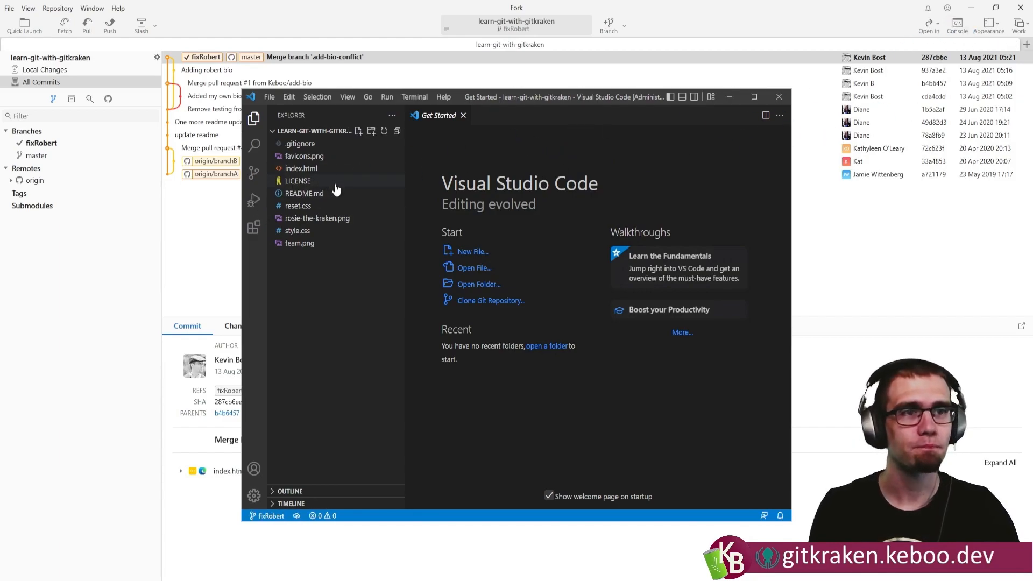
pyautogui.click(308, 170)
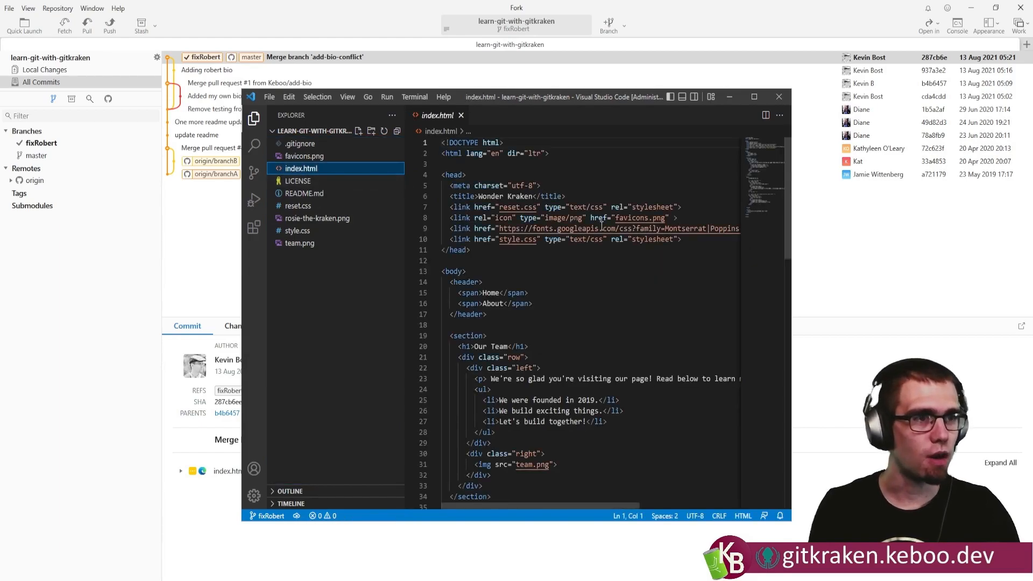
# Correct "Rober" to "Robert" in the bio paragraph on line 58 of index.html, save the file and return to Fork.
pyautogui.scroll(-20, 601, 226)
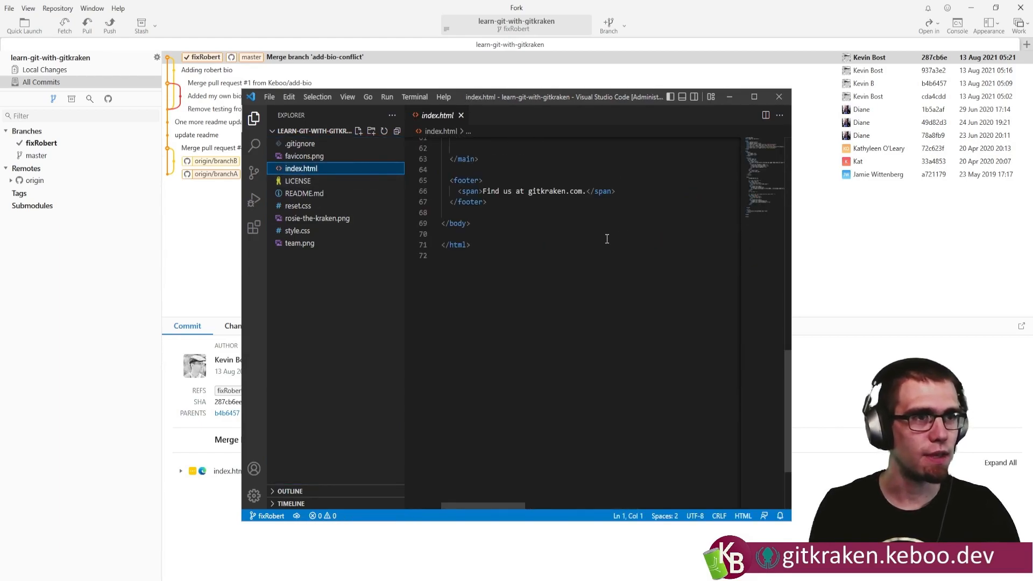
pyautogui.scroll(6, 572, 248)
pyautogui.click(516, 303)
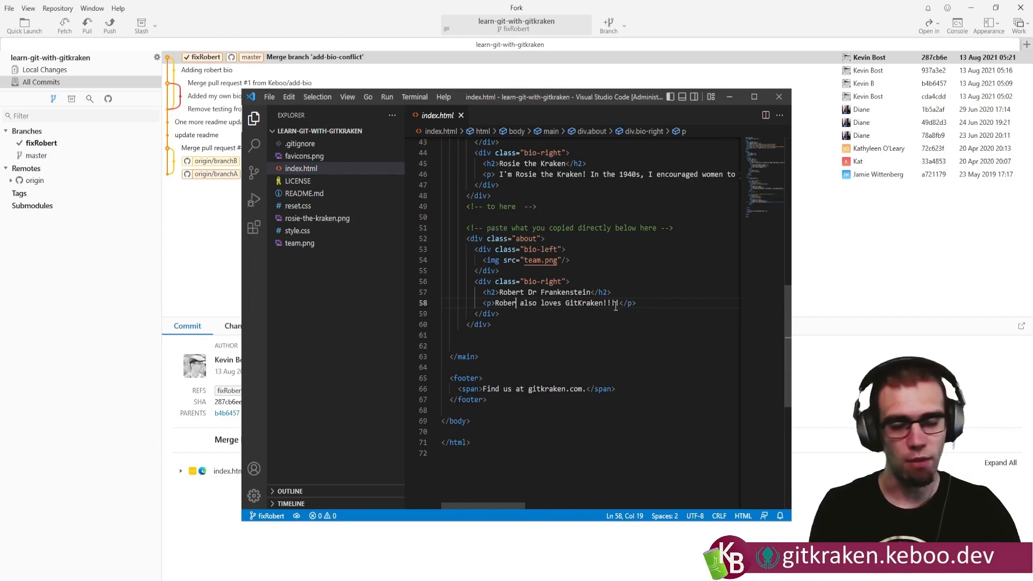
pyautogui.write('t')
pyautogui.hotkey('ctrl', 's')
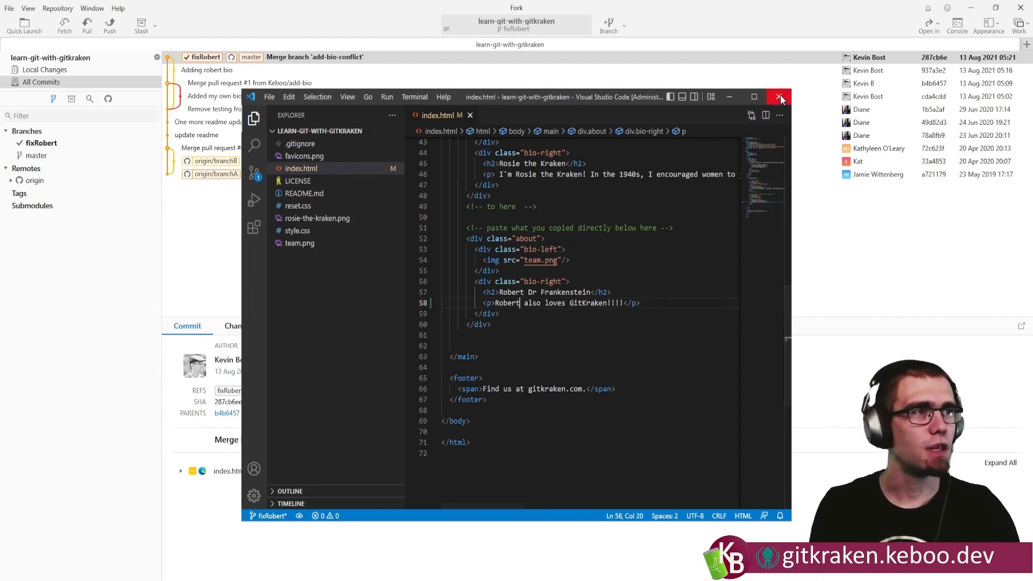
pyautogui.hotkey('alt', 'Tab')
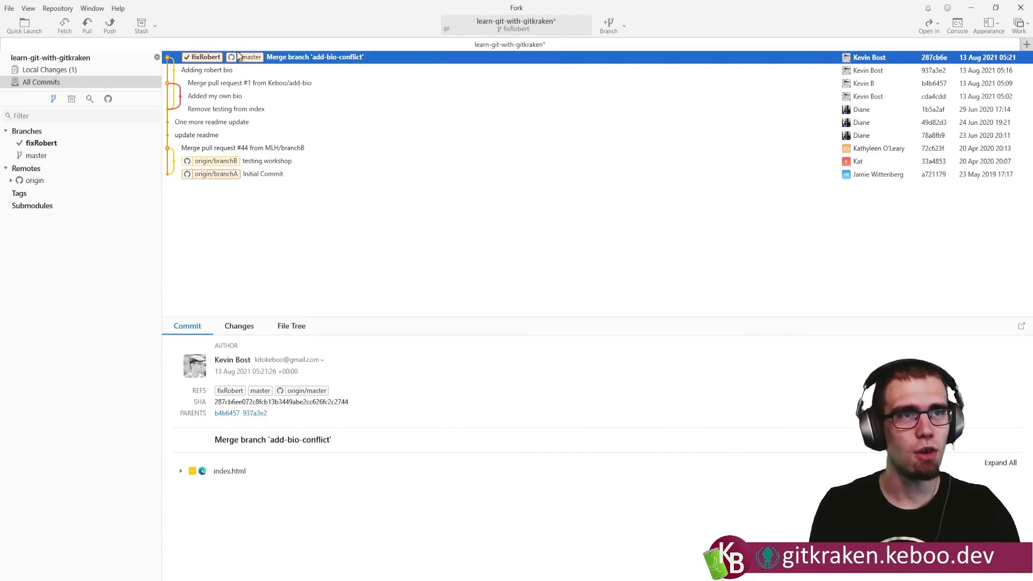
# Stage index.html and enter the commit subject "Fix robert" with the description "Because I can't spell".
pyautogui.click(54, 70)
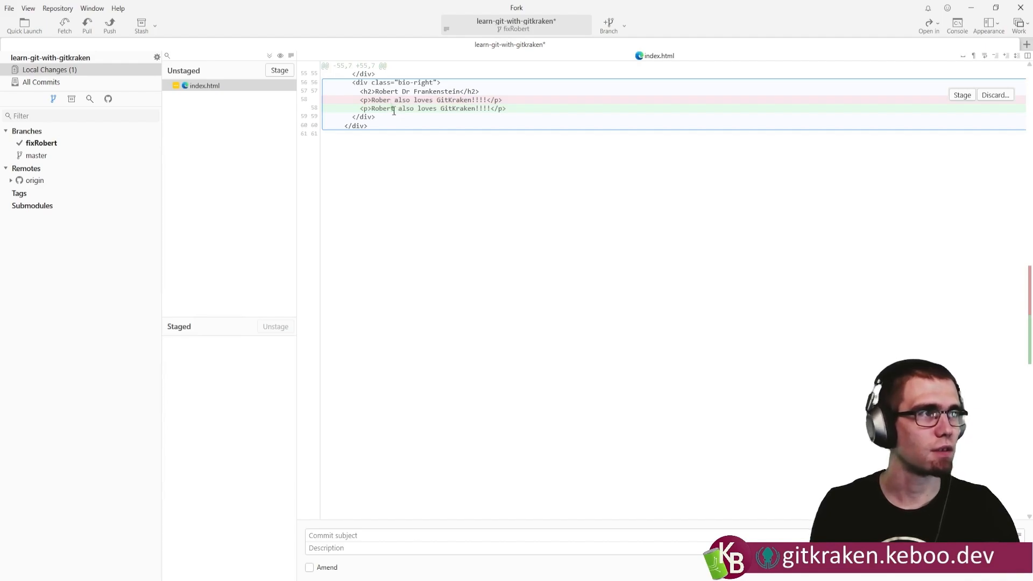
pyautogui.click(283, 70)
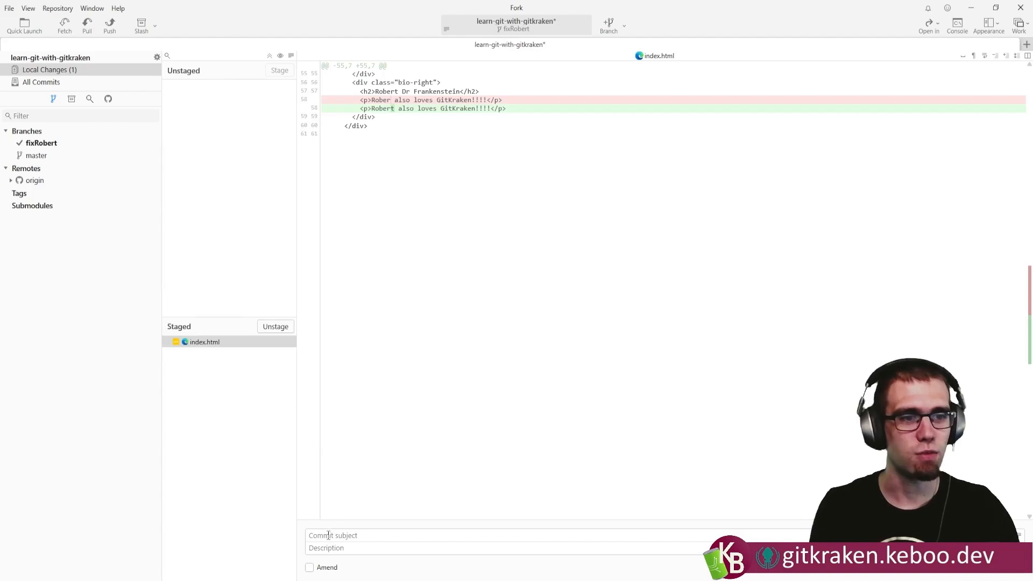
pyautogui.write('Fix robert')
pyautogui.press('Tab')
pyautogui.write("Because I can't spell")
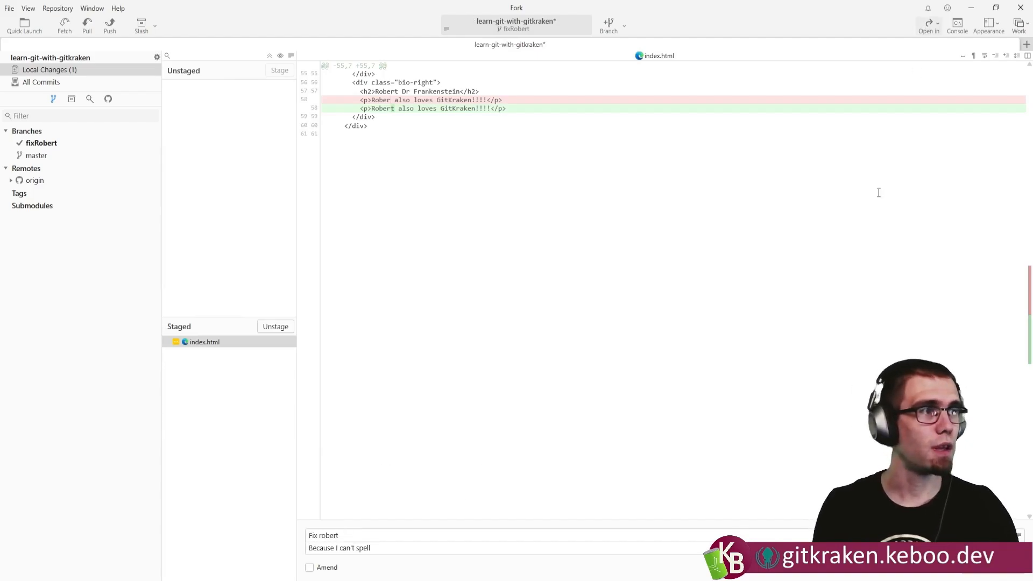
# Shrink the Fork window to uncover the commit controls, commit the staged file and maximize the window again.
pyautogui.doubleClick(666, 19)
pyautogui.moveTo(666, 19); pyautogui.dragTo(307, 11)
pyautogui.moveTo(542, 341); pyautogui.dragTo(750, 420)
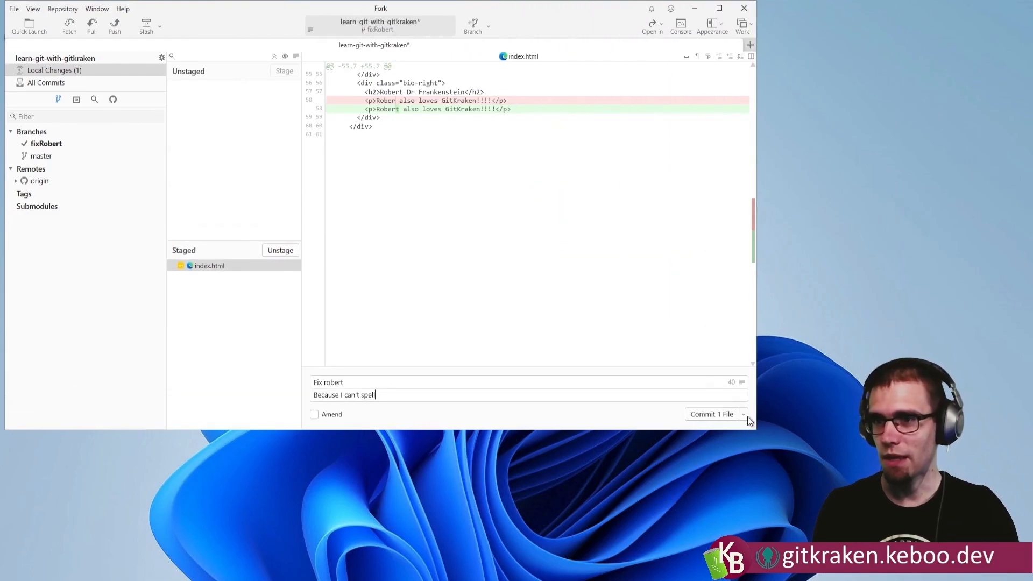
pyautogui.click(712, 416)
pyautogui.click(719, 8)
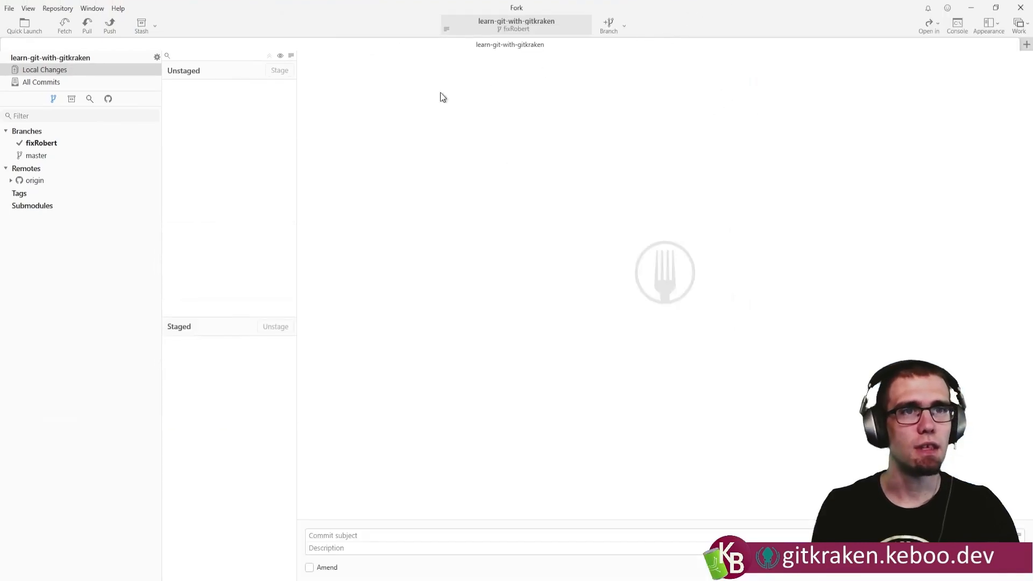
# Push the fixRobert branch to a new origin/fixRobert branch with a tracking reference.
pyautogui.click(42, 144)
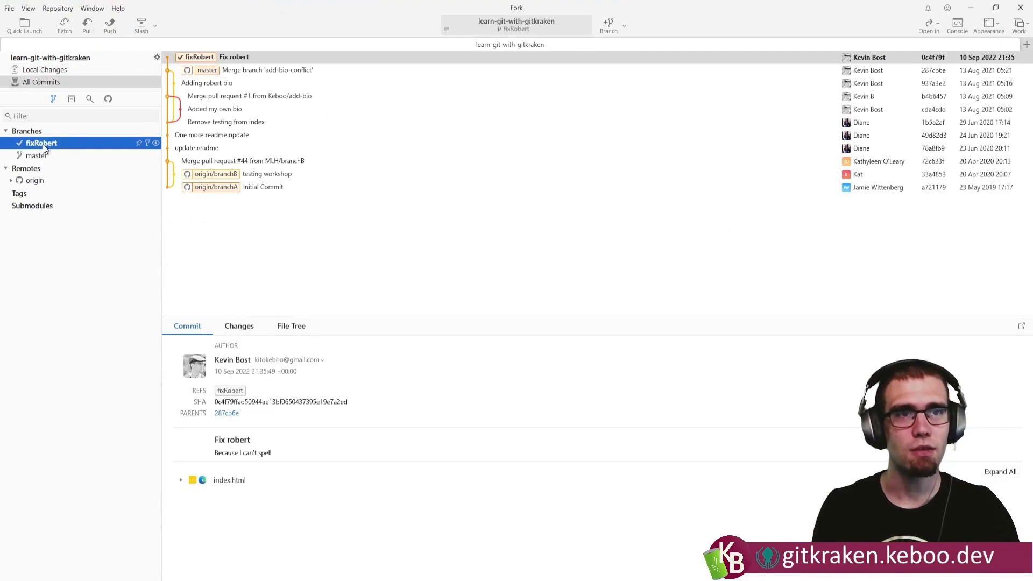
pyautogui.rightClick(43, 144)
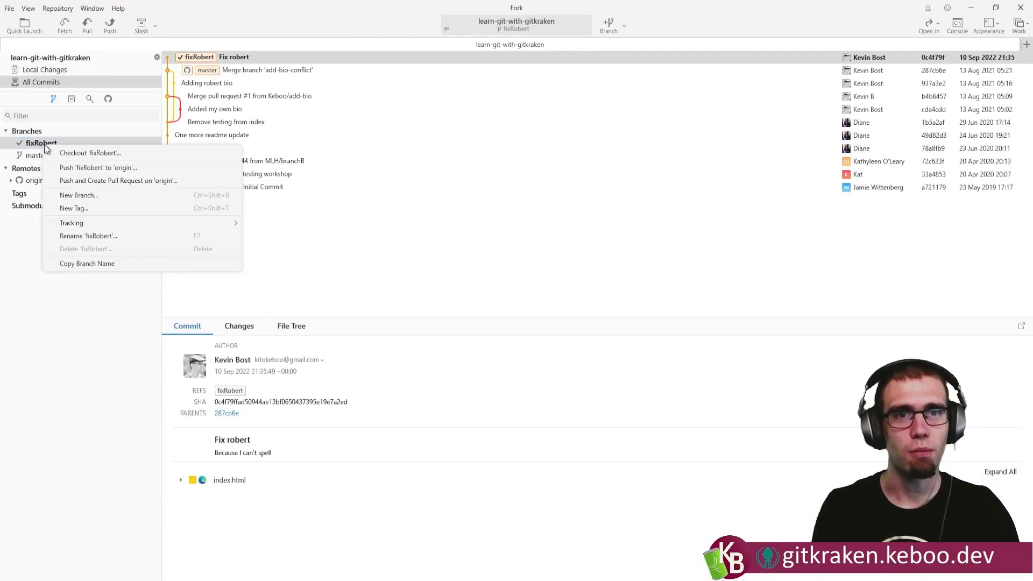
pyautogui.click(108, 167)
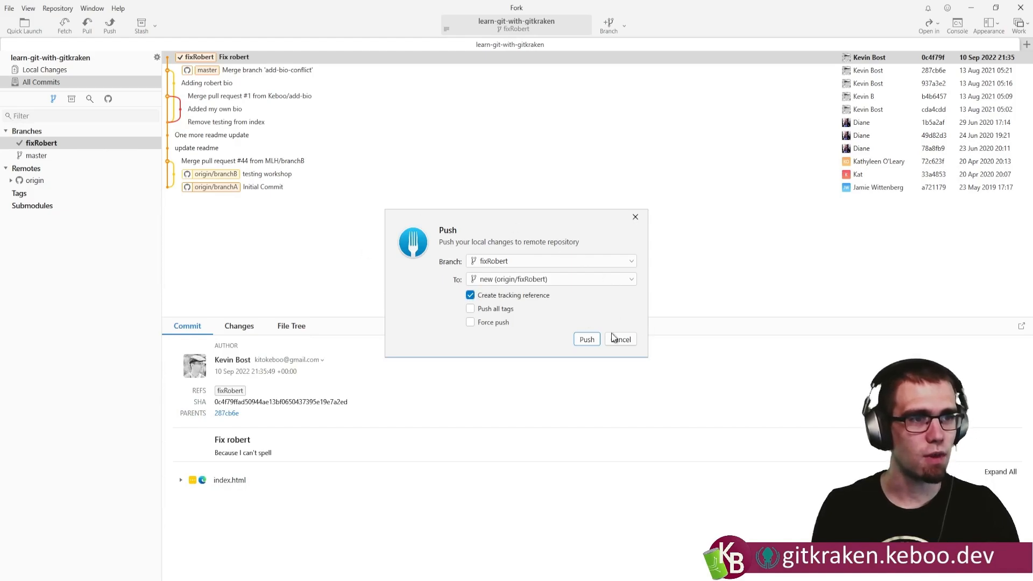
pyautogui.click(589, 341)
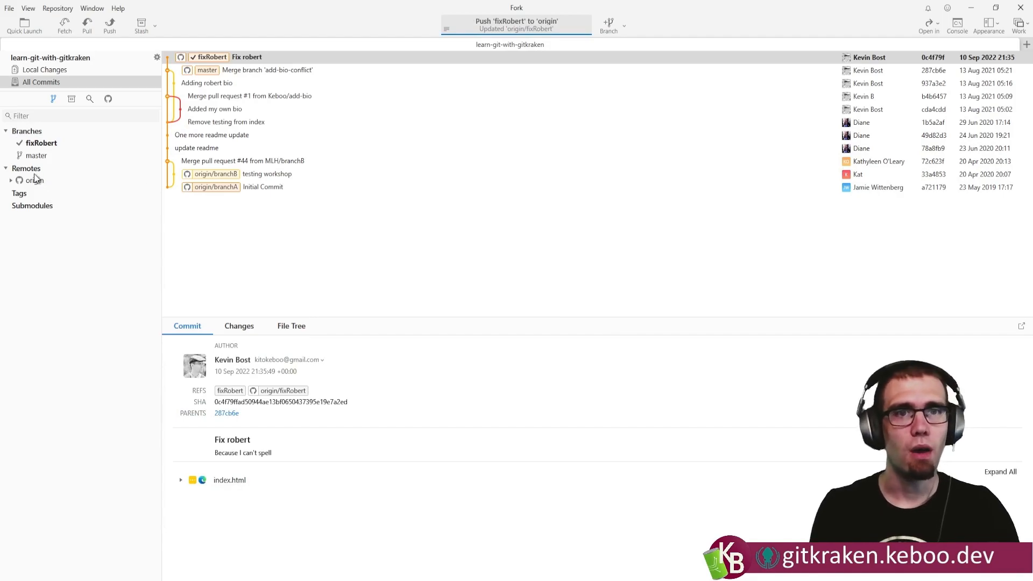
# Create a pull request on origin from fixRobert into Axosoft's master branch, titled "Fix Robert".
pyautogui.click(10, 181)
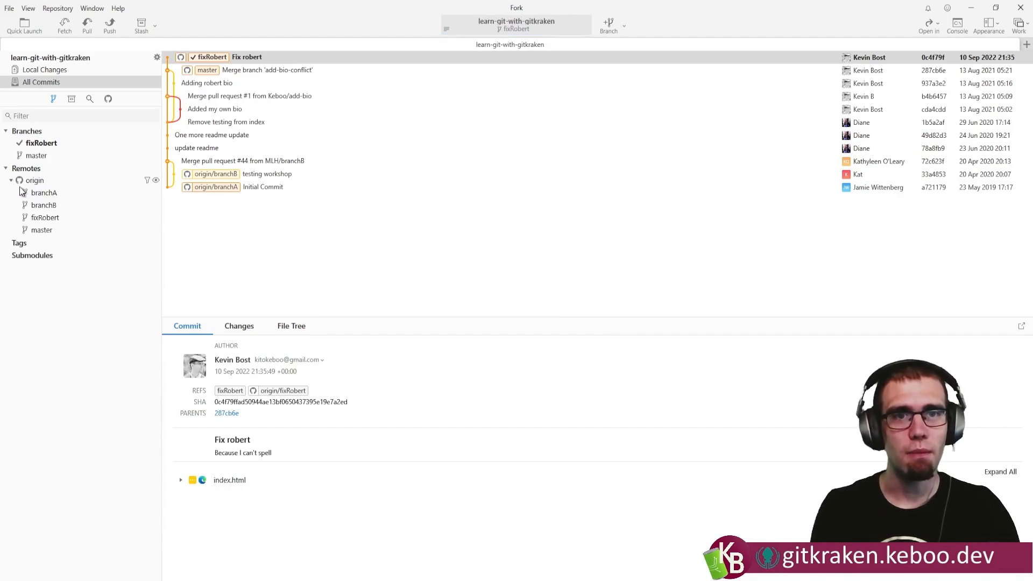
pyautogui.rightClick(47, 144)
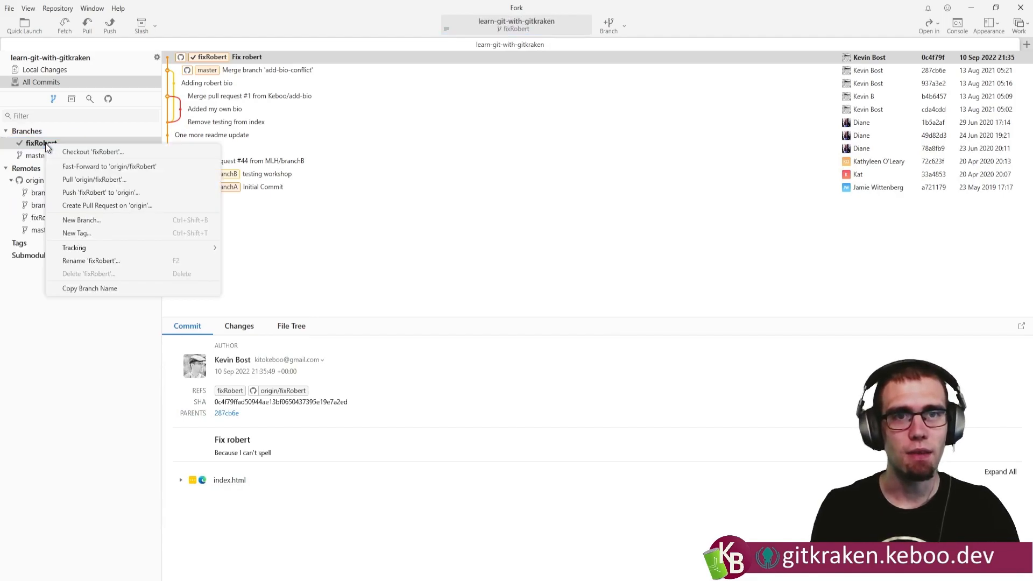
pyautogui.click(97, 207)
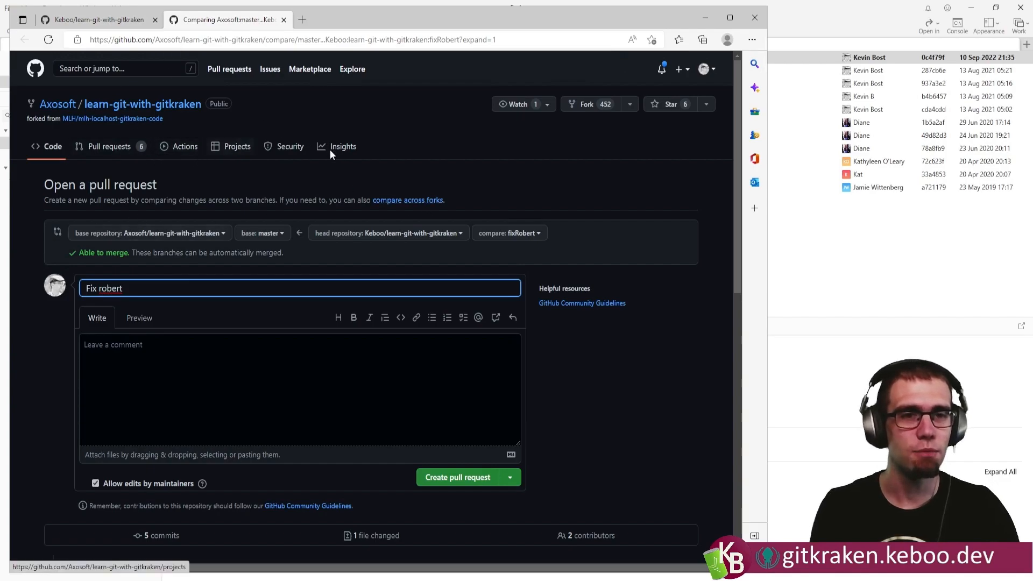
pyautogui.click(445, 477)
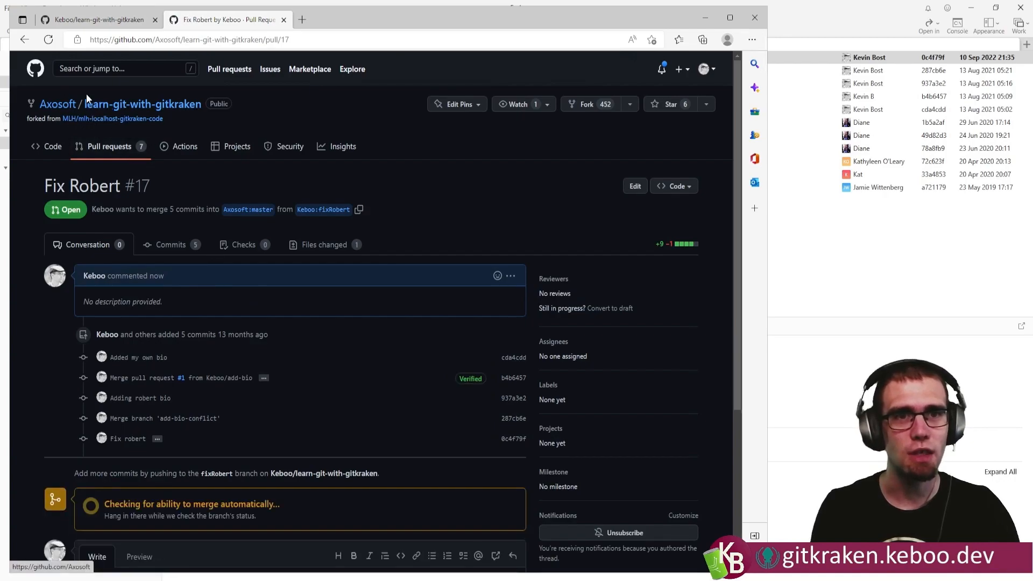
# Look through the new pull request's conversation page and close the pull request.
pyautogui.scroll(-3, 291, 318)
pyautogui.scroll(3, 292, 318)
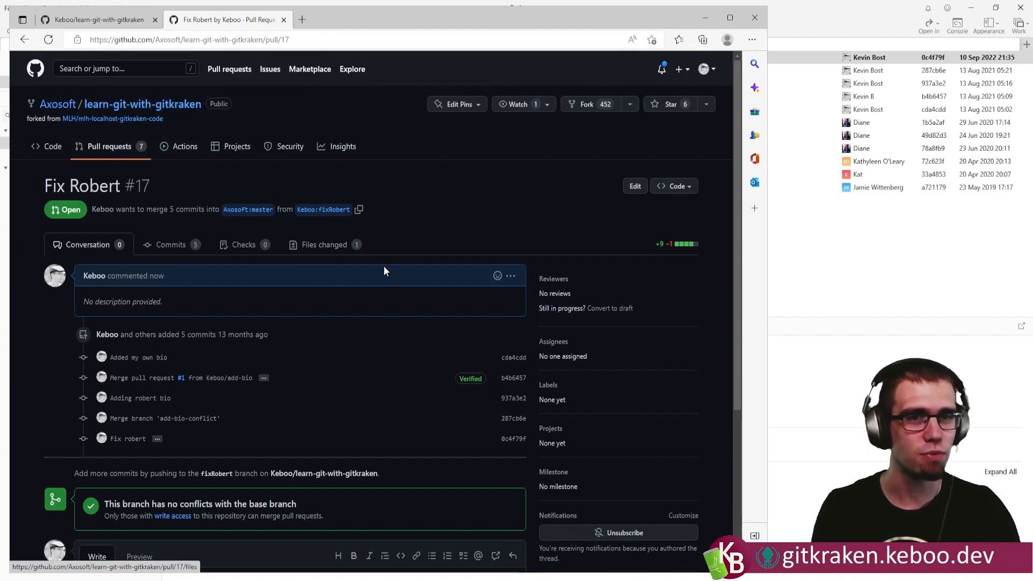
pyautogui.scroll(-3, 366, 273)
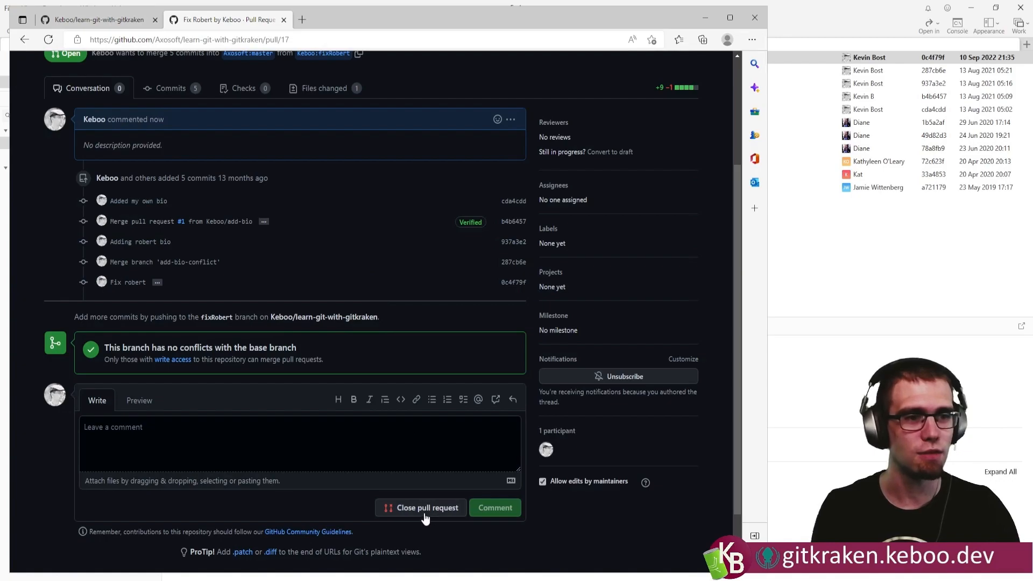
pyautogui.click(403, 509)
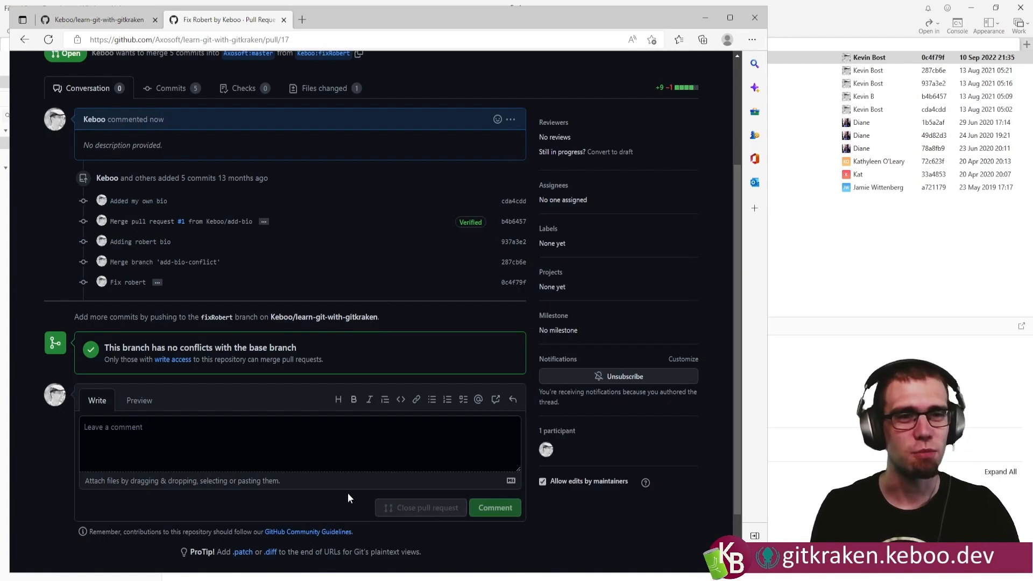
pyautogui.scroll(3, 333, 464)
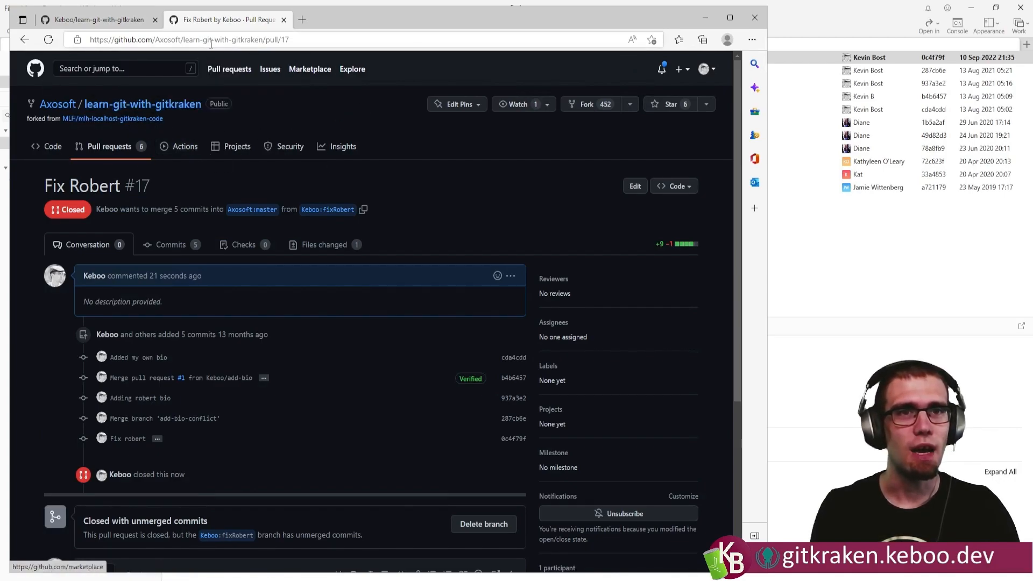
# Return to Fork and view the origin remote's repository page on GitHub.
pyautogui.click(705, 17)
pyautogui.rightClick(39, 183)
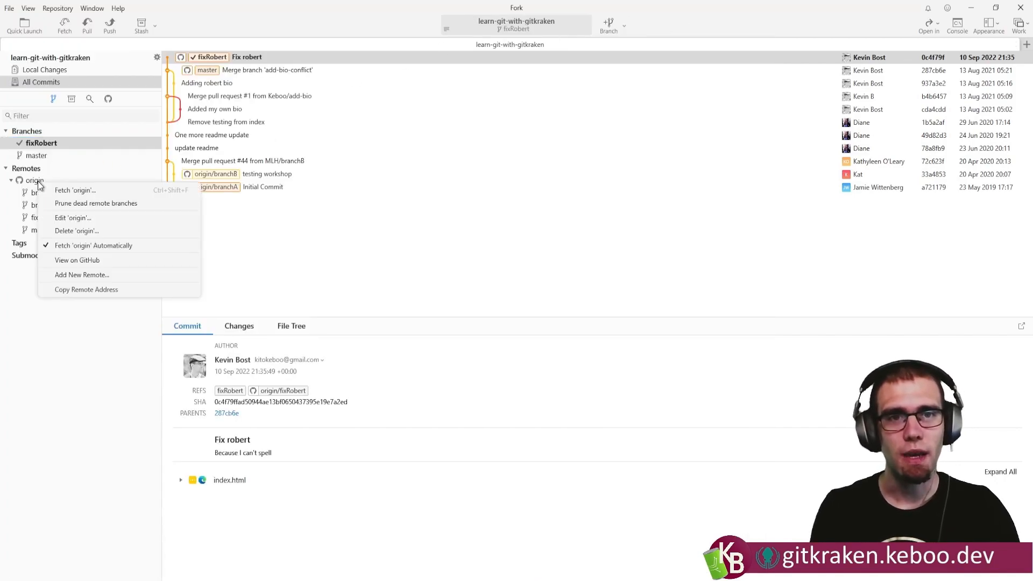
pyautogui.click(91, 260)
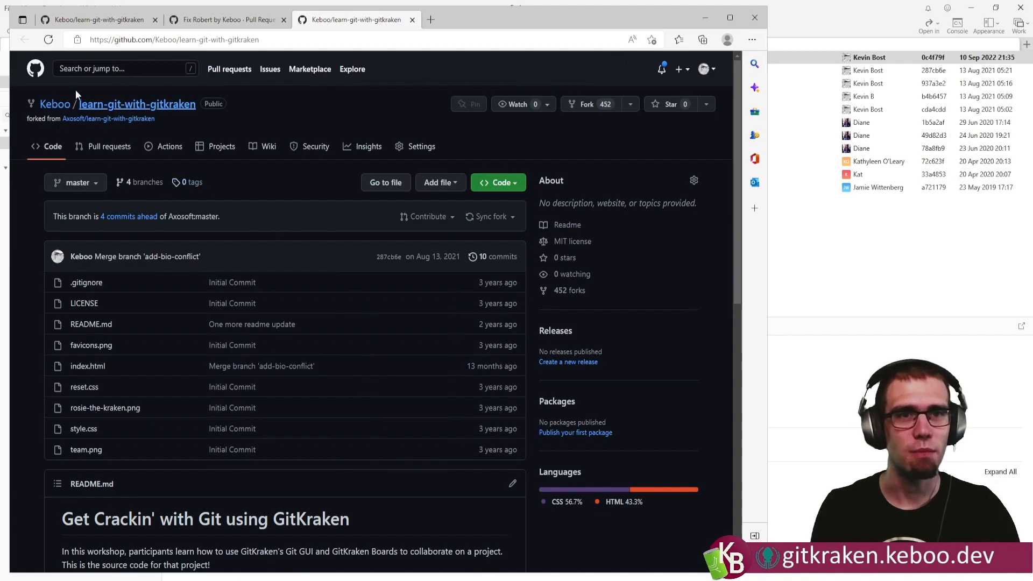
# Start a new pull request with Keboo/learn-git-with-gitkraken as the base repository.
pyautogui.click(109, 146)
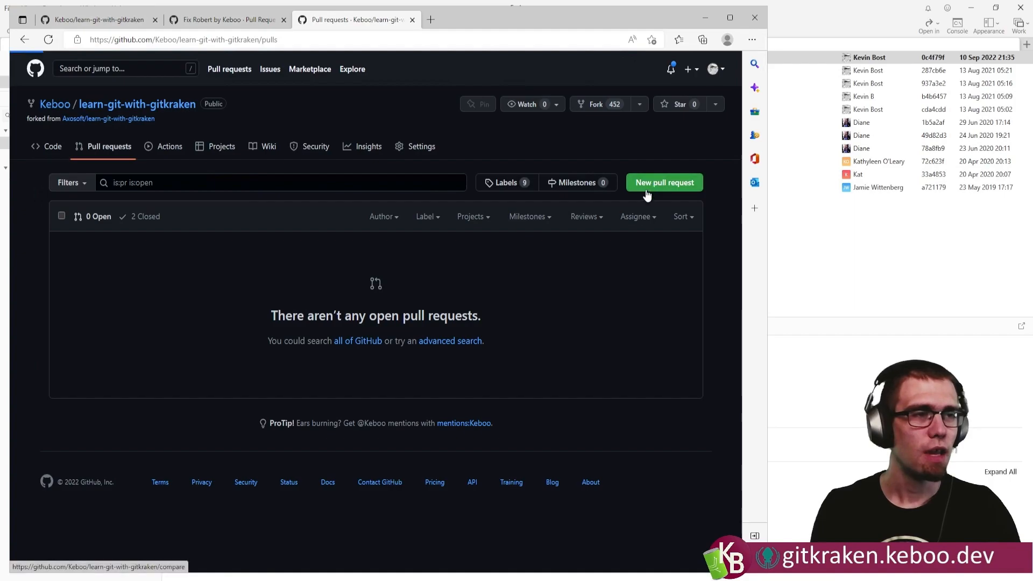
pyautogui.click(649, 188)
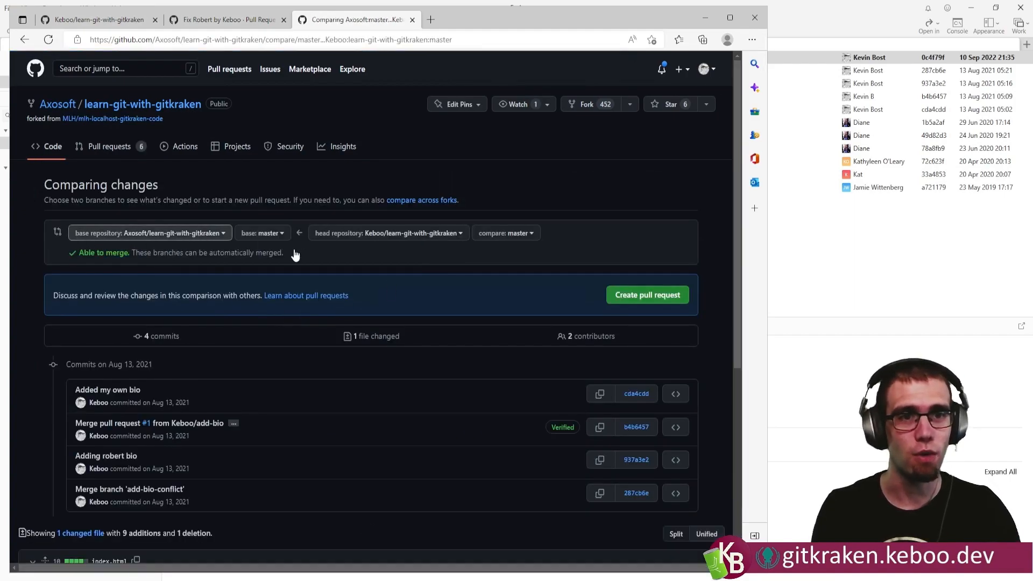
pyautogui.click(208, 238)
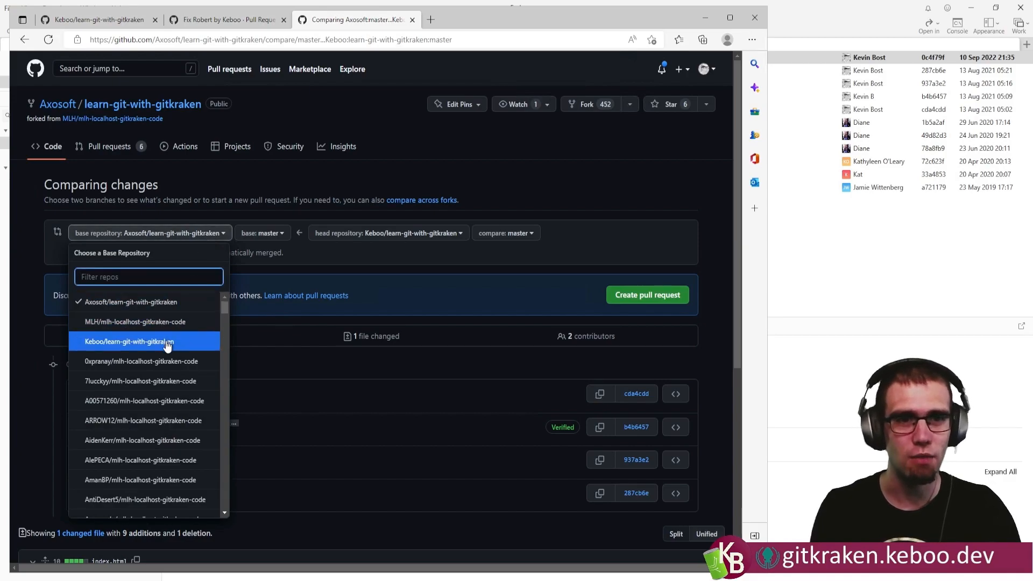
pyautogui.click(132, 341)
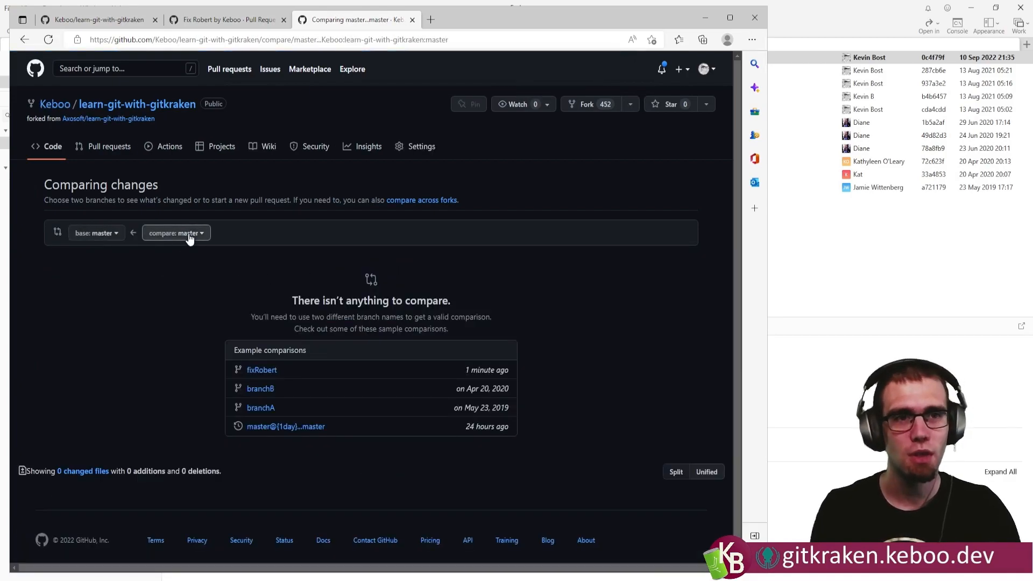
# Compare the fixRobert branch against master and create the pull request with the prefilled title "Fix robert" and description.
pyautogui.click(189, 237)
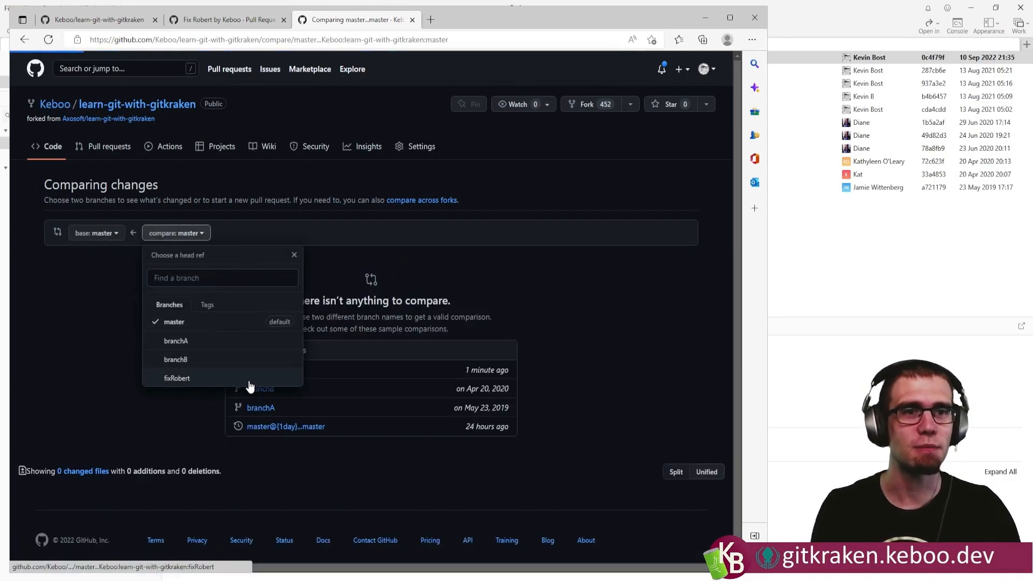
pyautogui.click(249, 383)
pyautogui.scroll(-2, 285, 350)
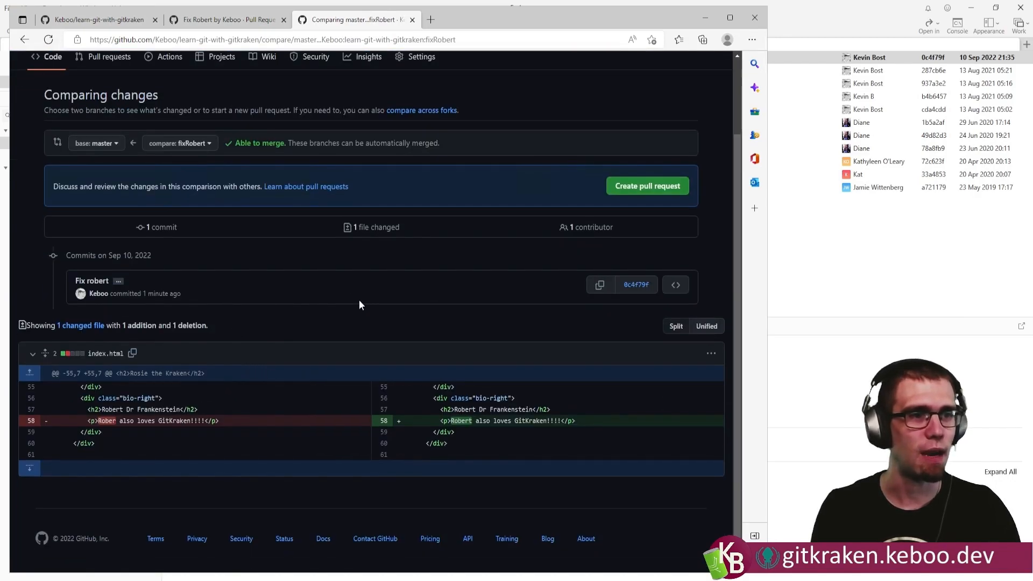
pyautogui.click(654, 192)
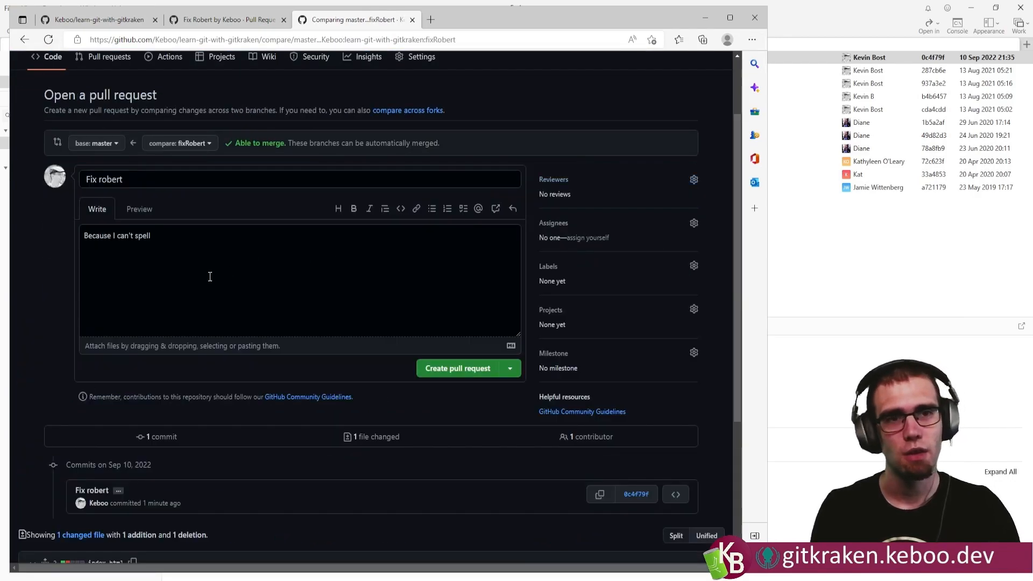
pyautogui.click(434, 369)
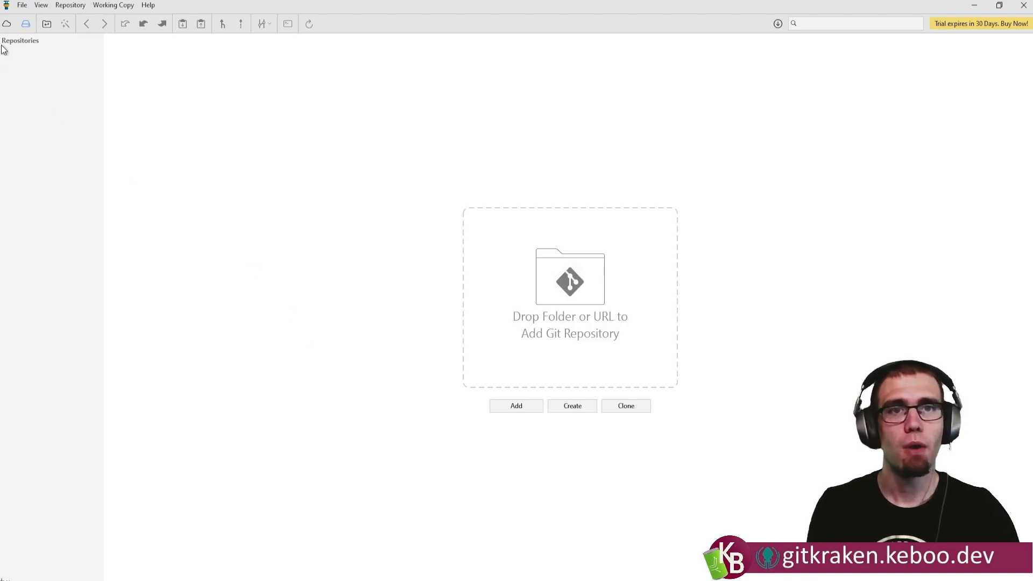
# In Tower, clone the learn-git-with-gitkraken repository from GitHub to C:\Dev\learn-git-with-gitkraken and open the local copy.
pyautogui.click(6, 23)
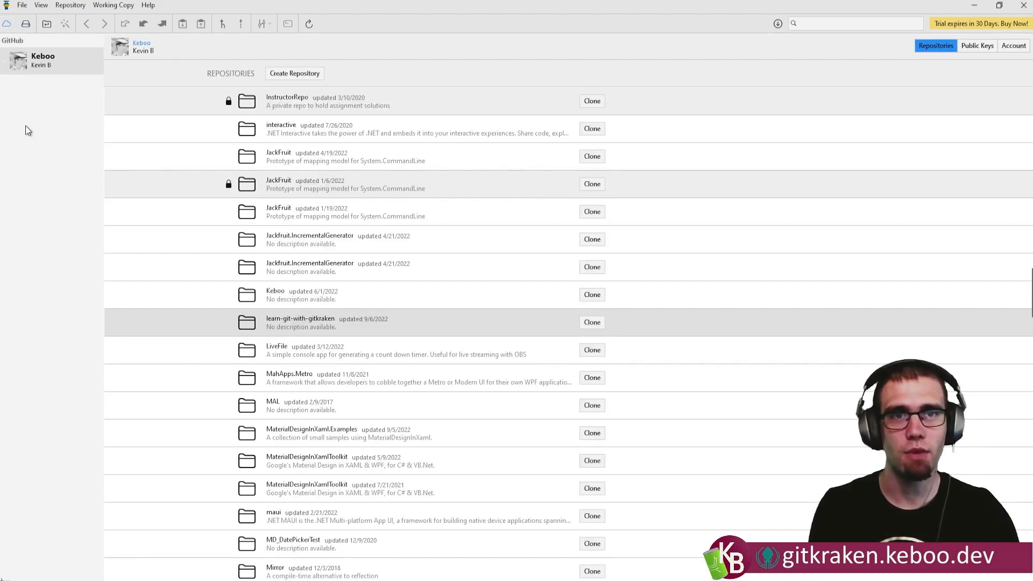
pyautogui.click(592, 322)
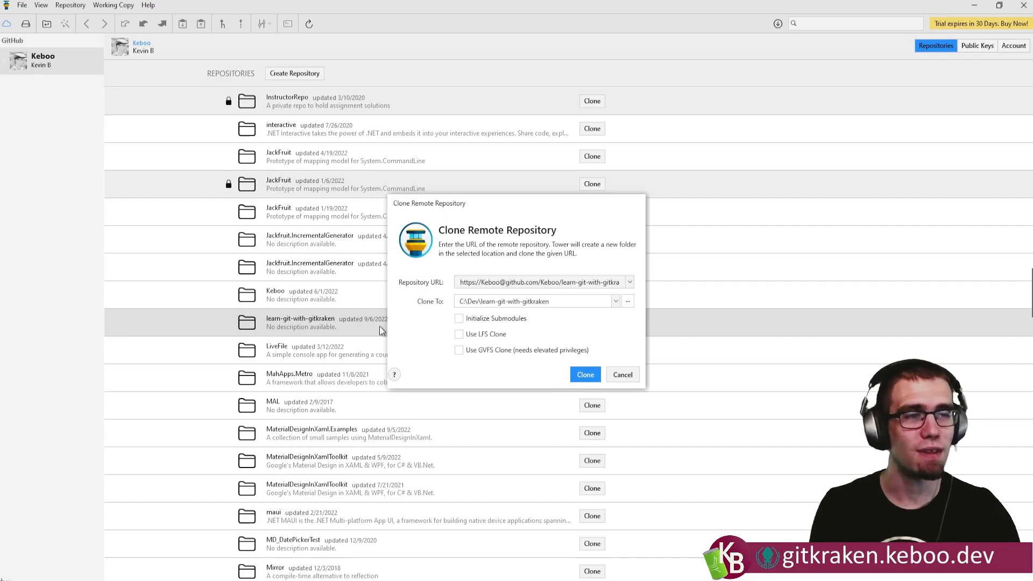
pyautogui.click(584, 376)
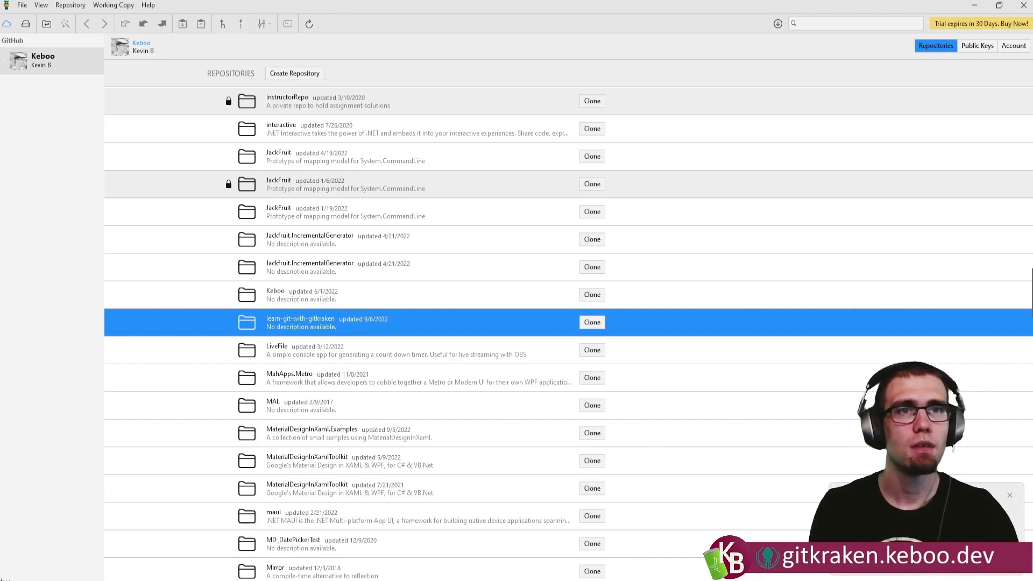
pyautogui.click(25, 24)
pyautogui.click(63, 57)
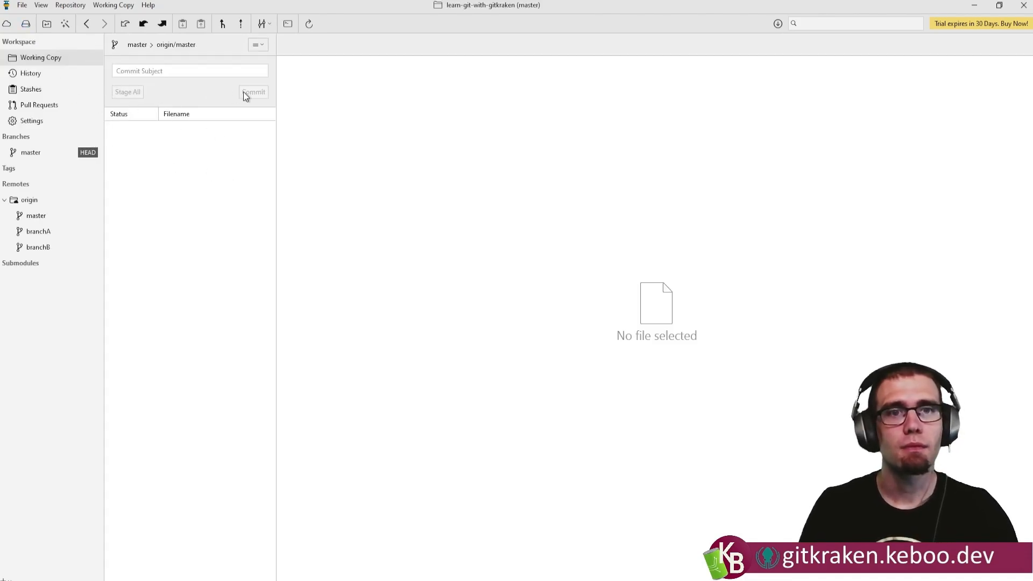
# Examine the master branch's commit history and the changed file in the "Adding robert bio" commit.
pyautogui.click(31, 154)
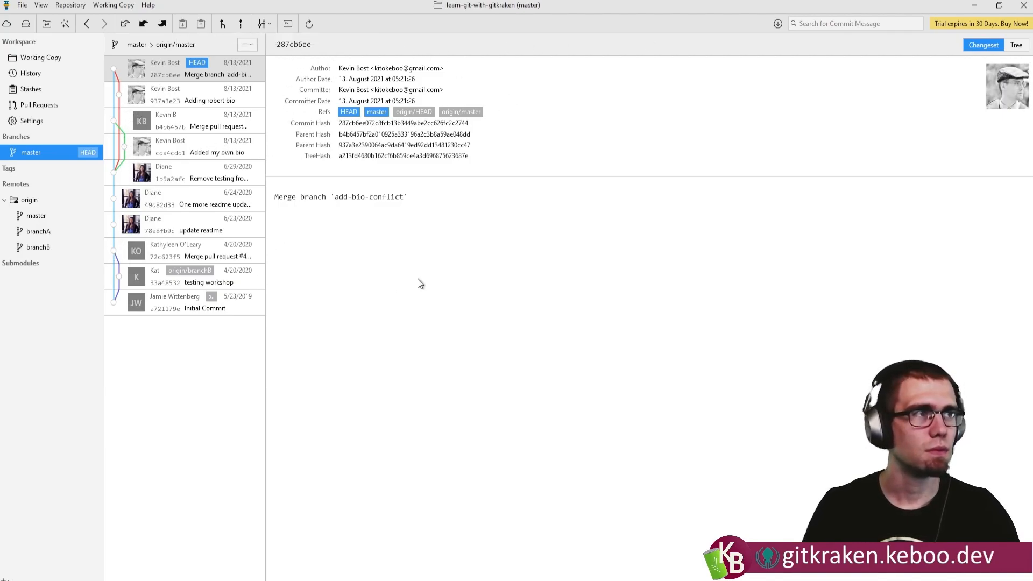
pyautogui.click(181, 96)
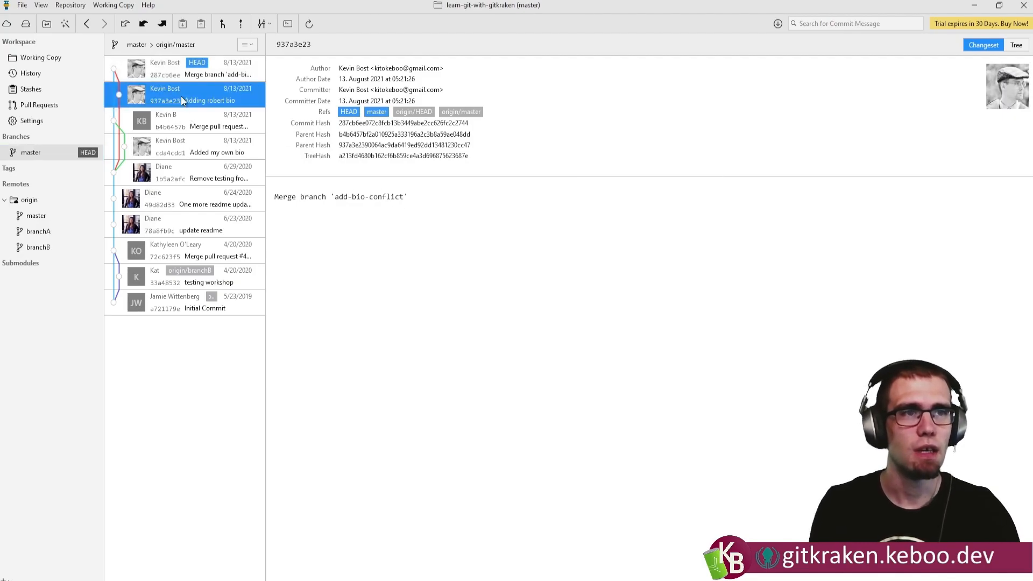
pyautogui.click(152, 75)
pyautogui.click(172, 97)
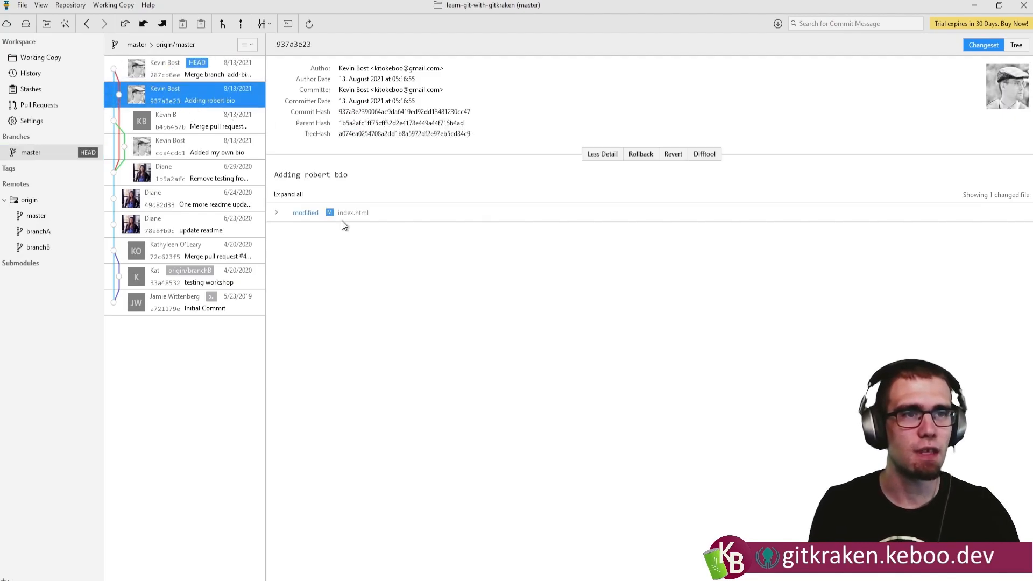
pyautogui.click(276, 212)
pyautogui.click(276, 218)
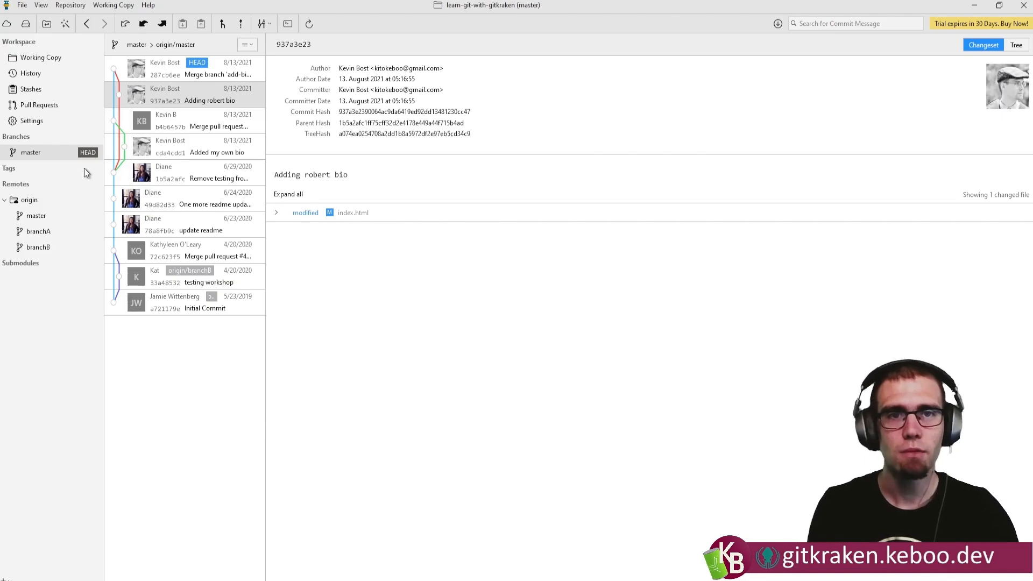
# Create and check out a new branch named fixRobert from master, and show its history.
pyautogui.rightClick(37, 153)
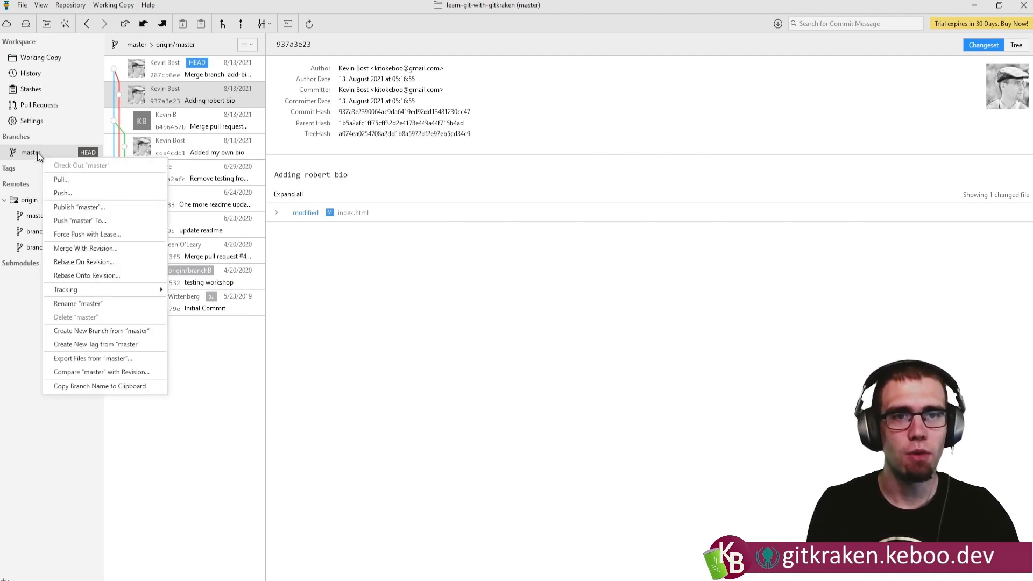
pyautogui.click(126, 330)
pyautogui.write('fixRobert')
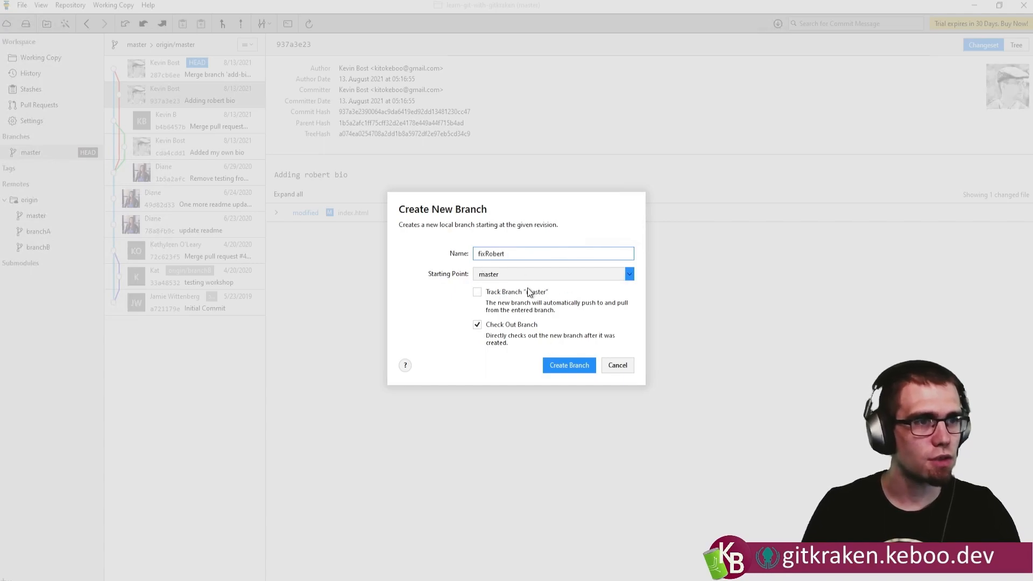
pyautogui.click(565, 365)
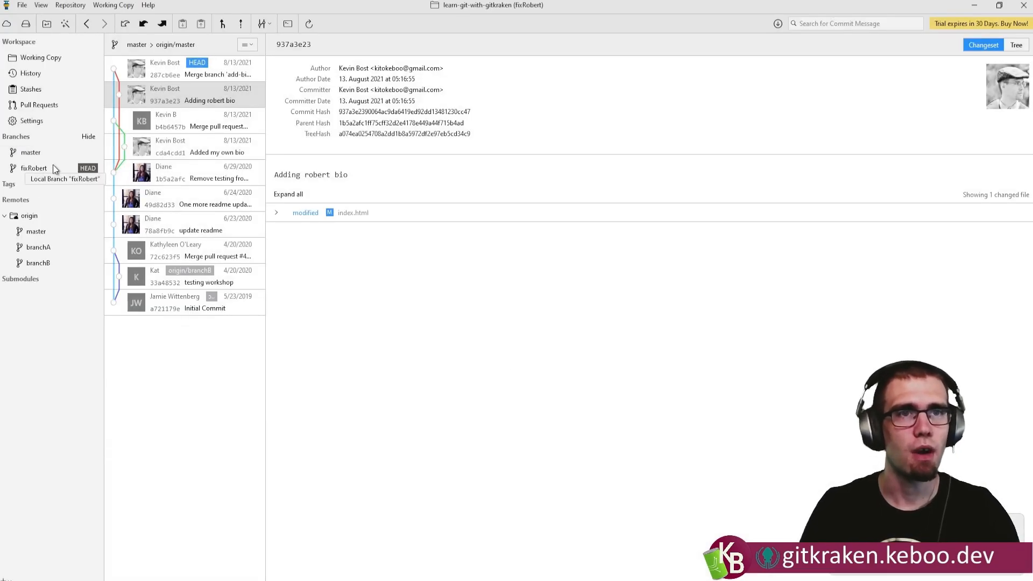
pyautogui.click(35, 170)
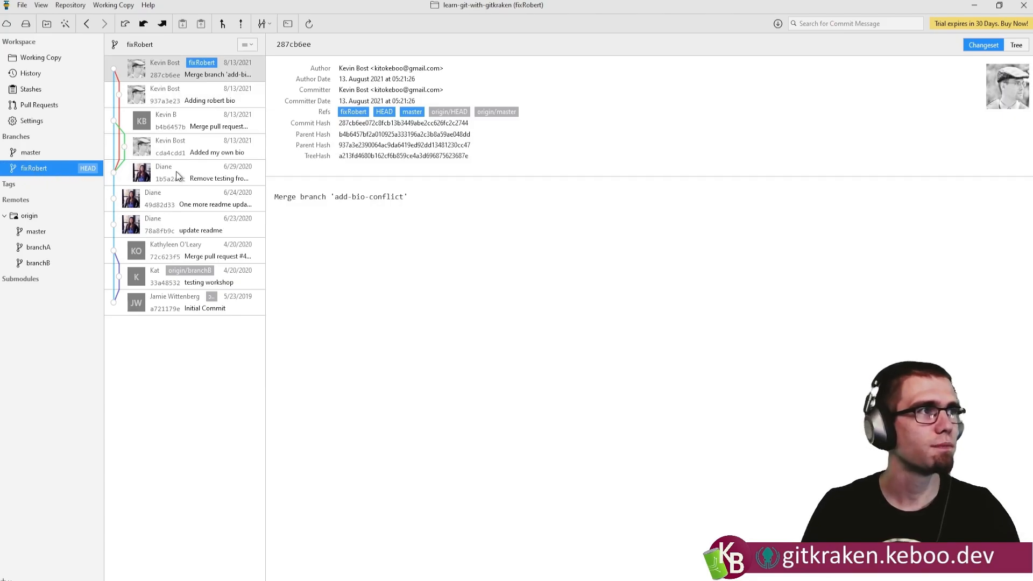
# Show the repository's folder in Explorer and open its index.html file in Visual Studio Code.
pyautogui.click(23, 7)
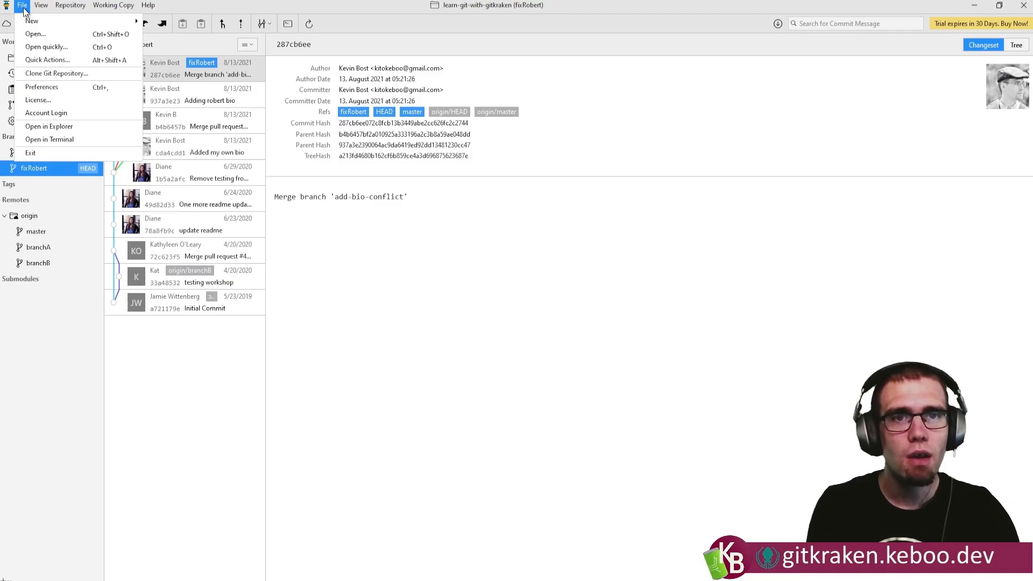
pyautogui.click(51, 127)
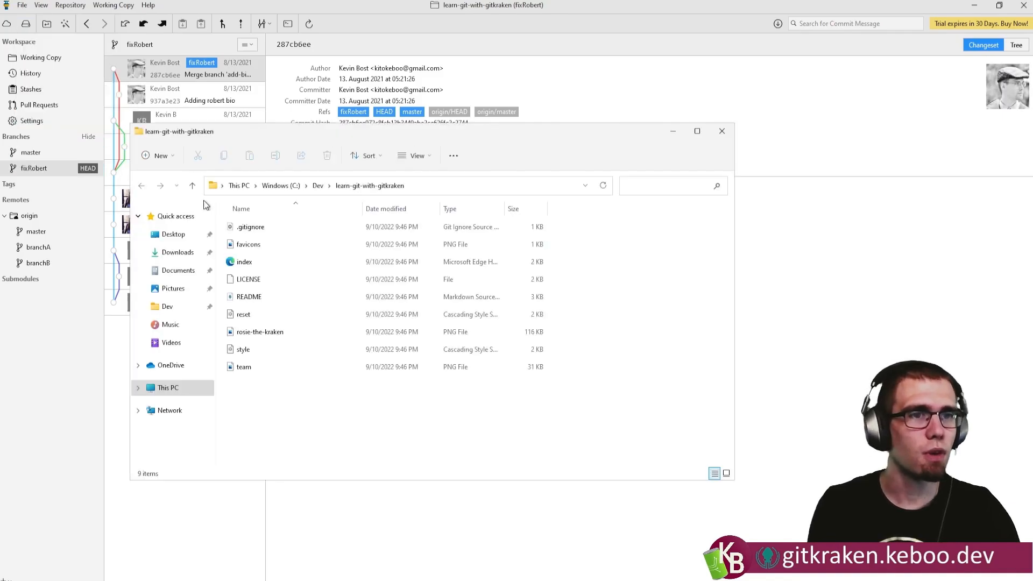
pyautogui.rightClick(245, 264)
pyautogui.click(302, 386)
pyautogui.moveTo(373, 304)
pyautogui.click(435, 307)
# Correct "Rober" to "Robert" on line 58 of index.html, save it, and close the editor and the folder window.
pyautogui.scroll(-10, 419, 282)
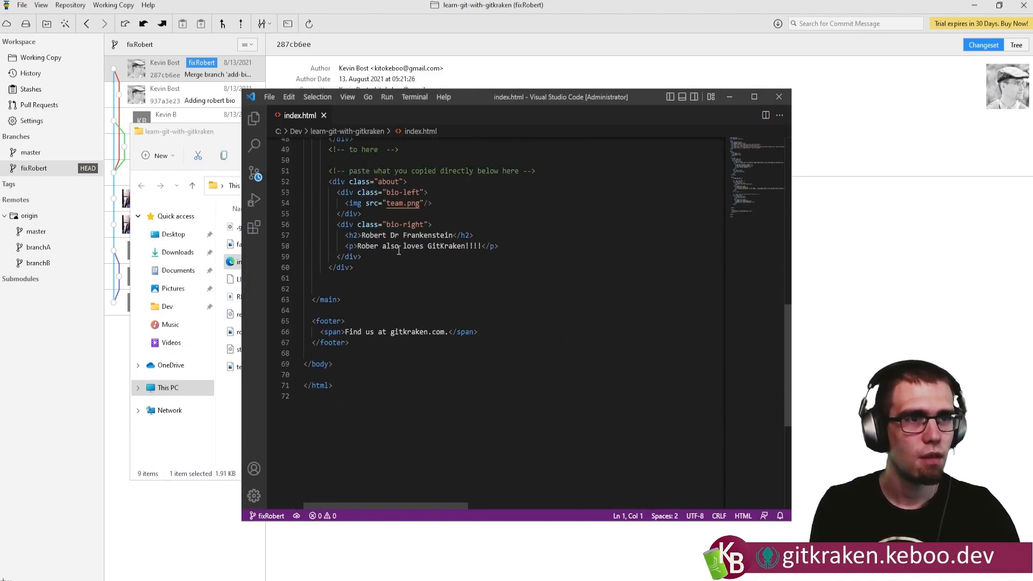
pyautogui.write('t')
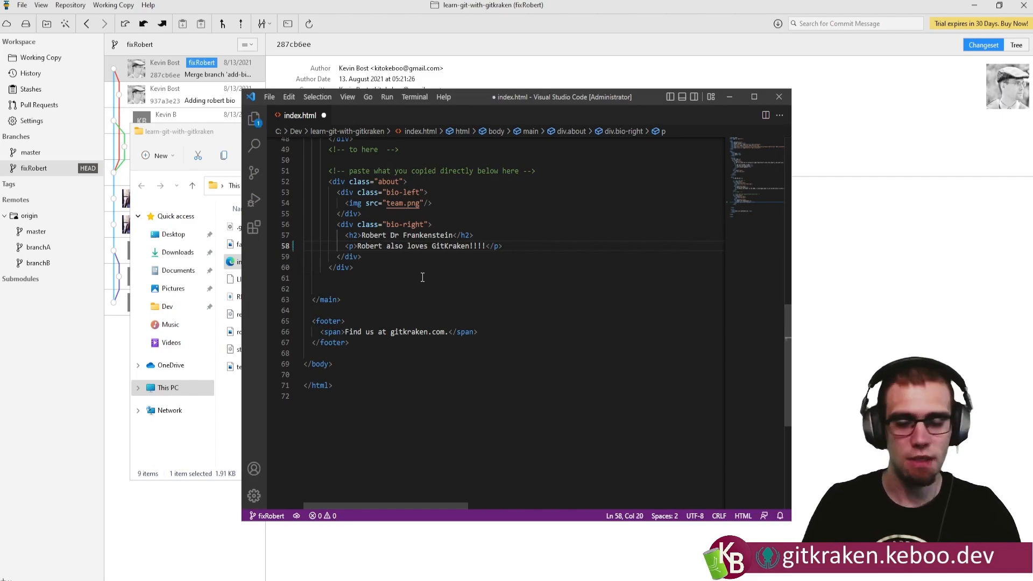
pyautogui.click(779, 97)
pyautogui.click(726, 129)
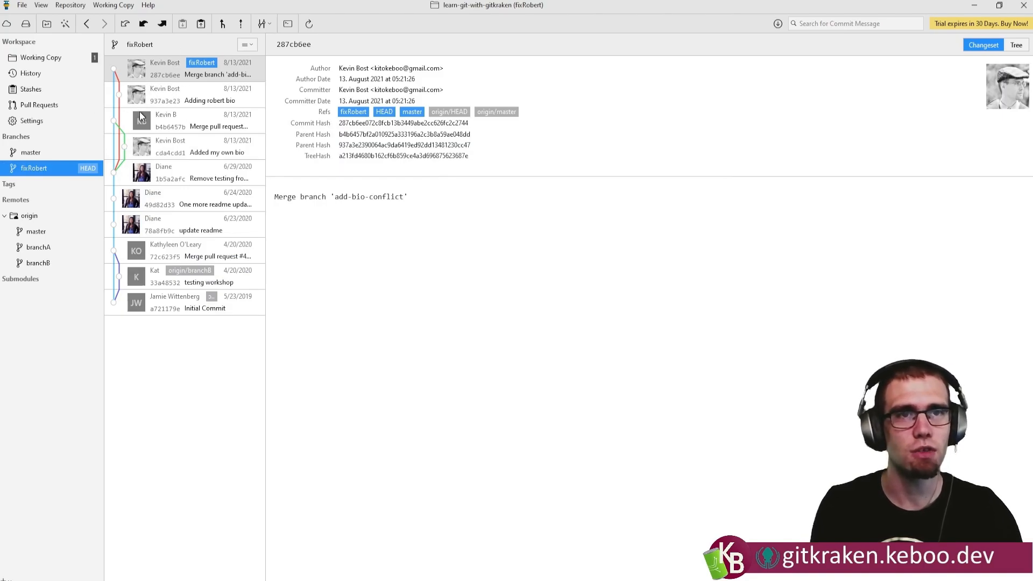
# Review the unstaged change to index.html in the working copy.
pyautogui.click(45, 59)
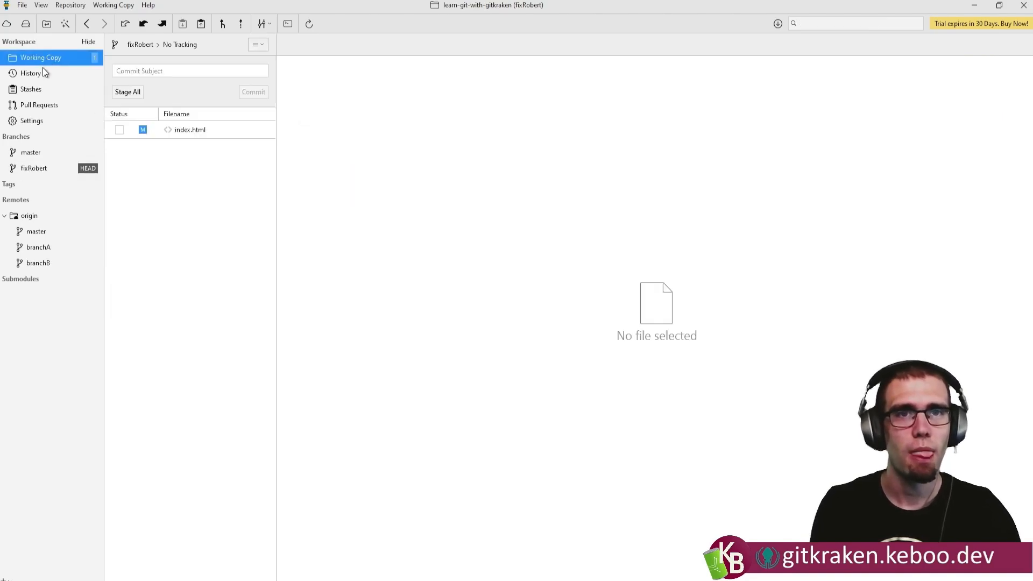
pyautogui.click(182, 134)
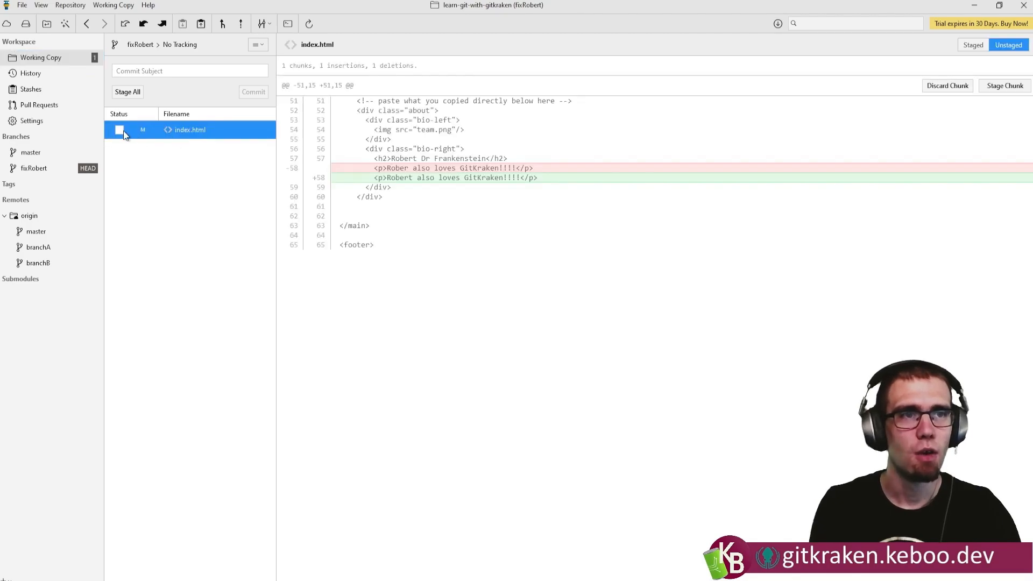
pyautogui.moveTo(412, 168); pyautogui.dragTo(405, 168)
pyautogui.click(410, 180)
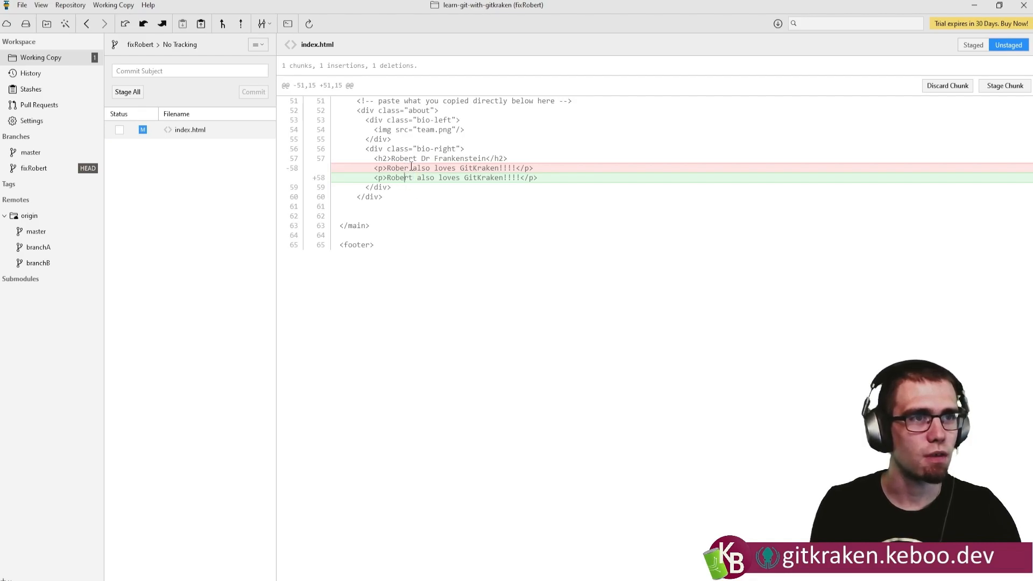
# Stage all changes and commit them with the subject "Fix Robert" and the description "Missing T".
pyautogui.click(159, 71)
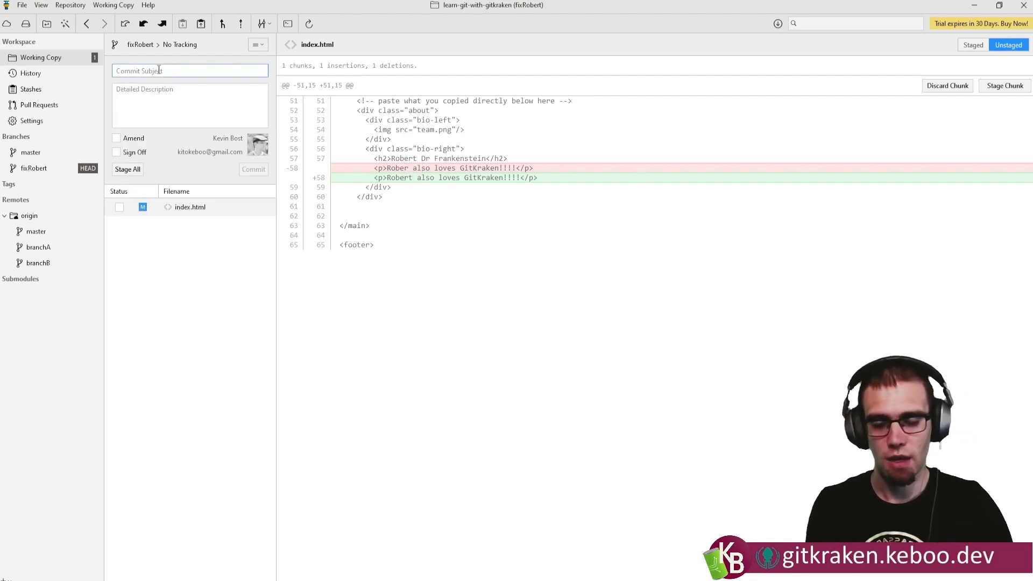
pyautogui.write('Fix Robert')
pyautogui.press('Tab')
pyautogui.write('Missing T')
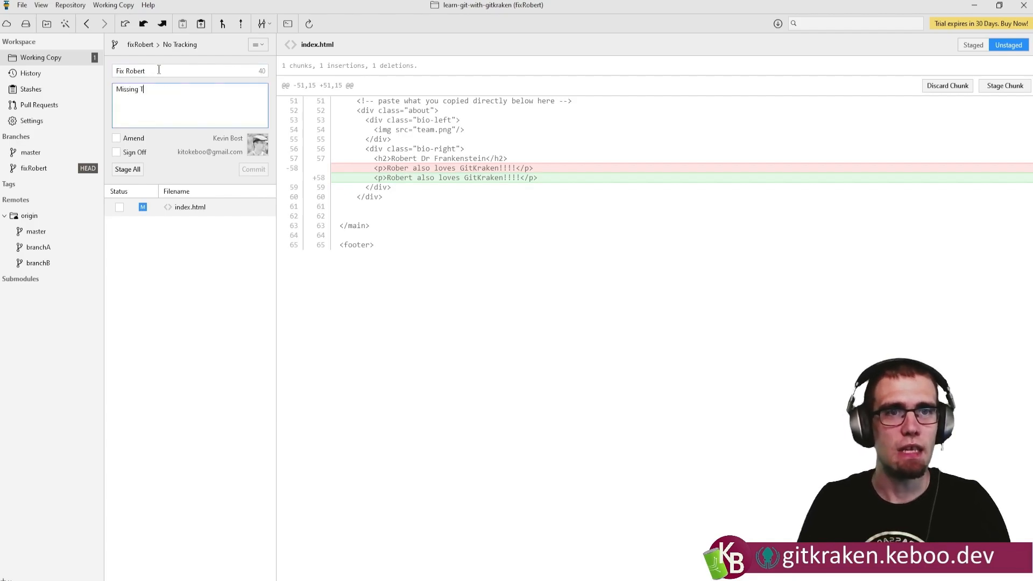
pyautogui.click(129, 169)
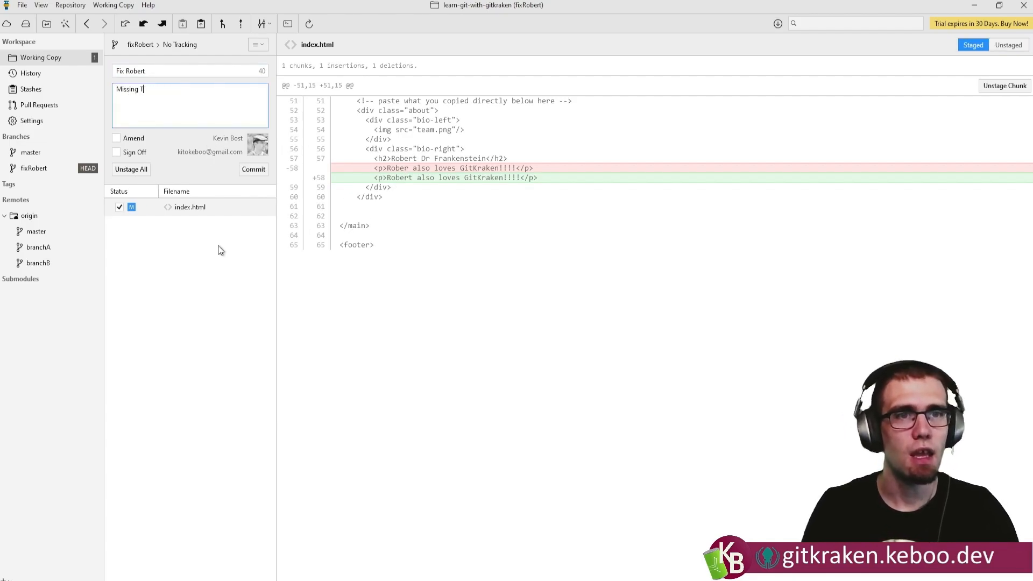
pyautogui.click(253, 169)
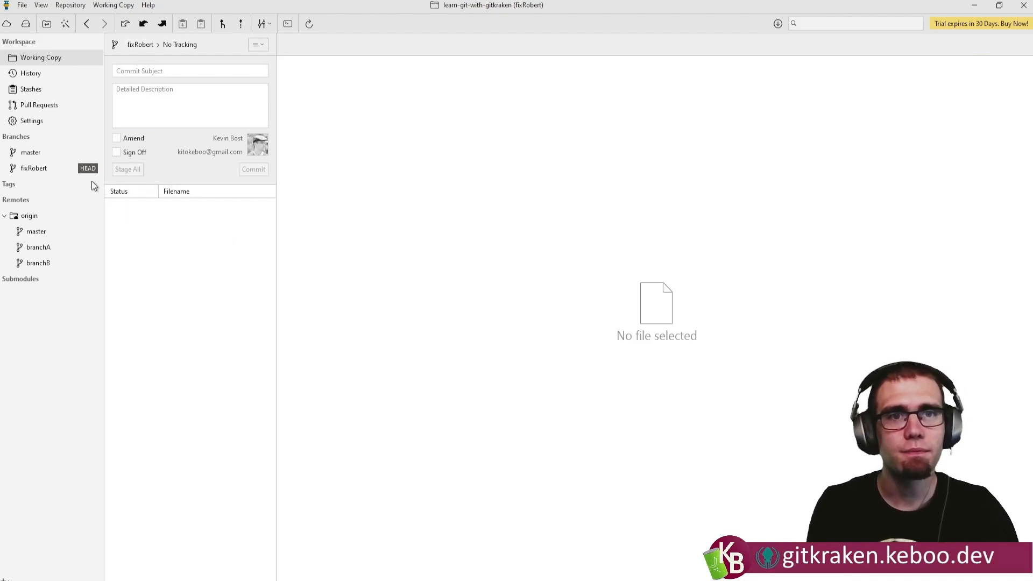
# Push the fixRobert branch to the origin remote under the ref name fixRobert.
pyautogui.click(53, 170)
pyautogui.rightClick(49, 170)
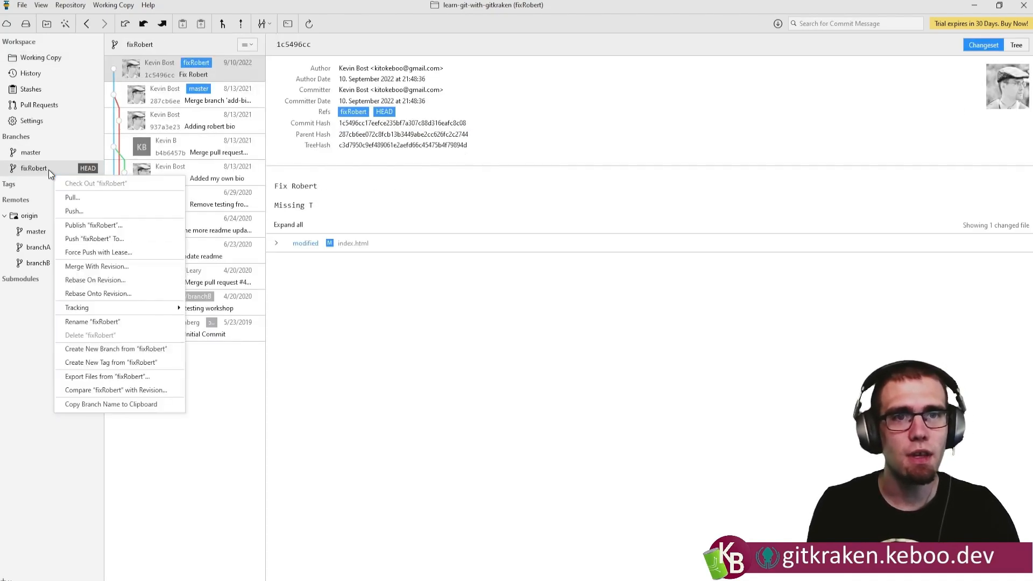
pyautogui.click(123, 241)
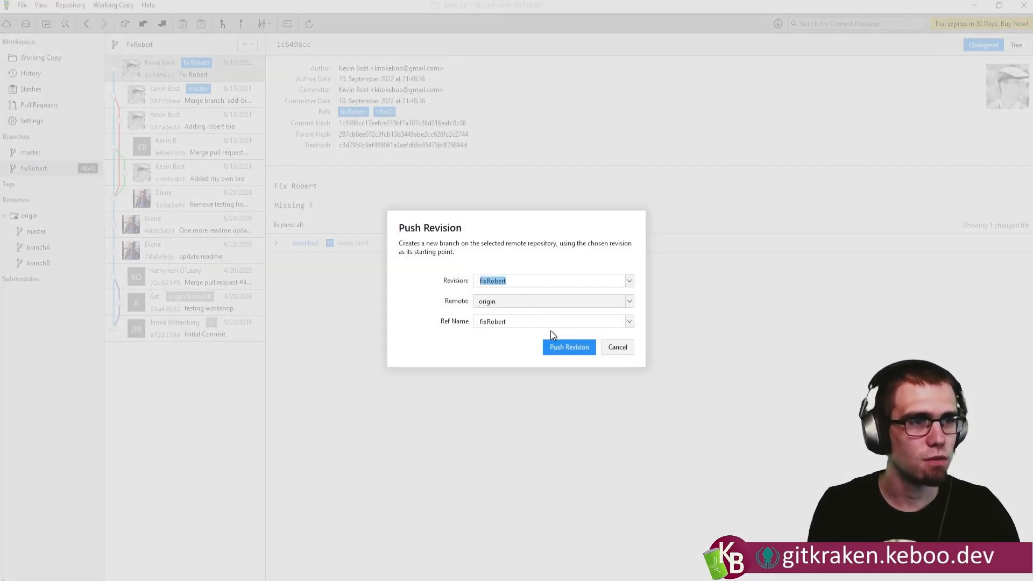
pyautogui.click(570, 350)
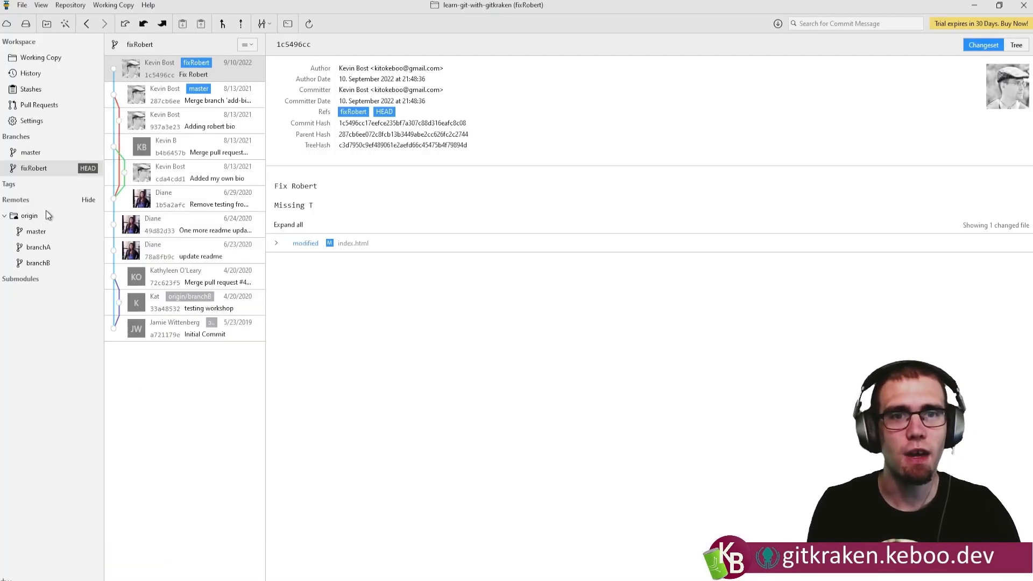
# Fetch the latest revisions from the origin remote.
pyautogui.rightClick(55, 167)
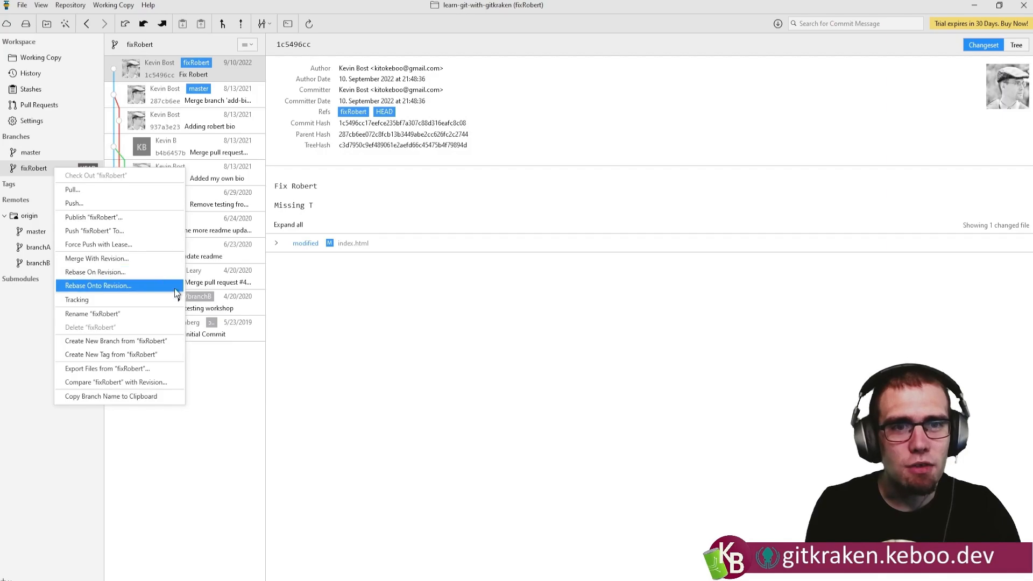
pyautogui.rightClick(28, 215)
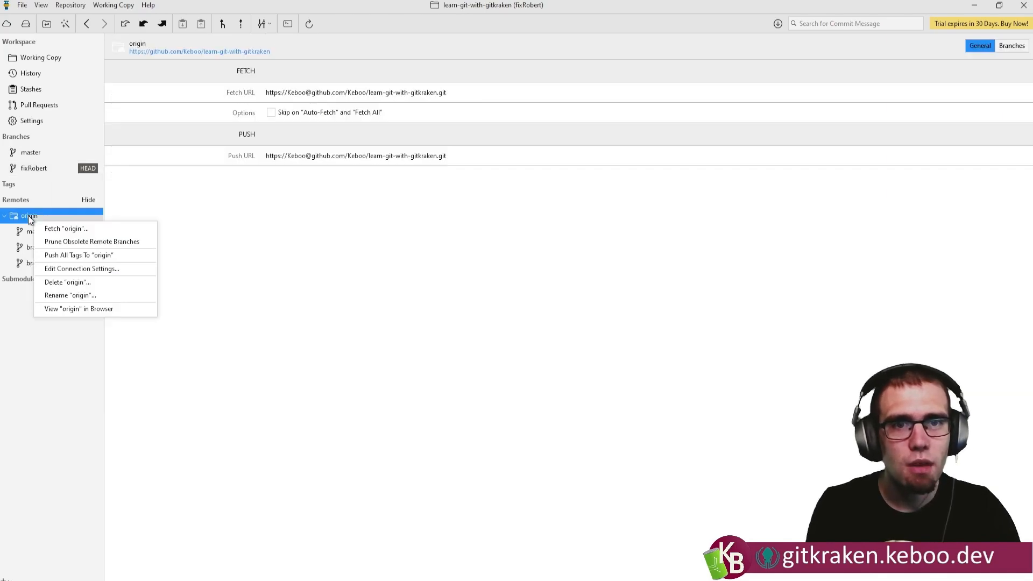
pyautogui.click(91, 228)
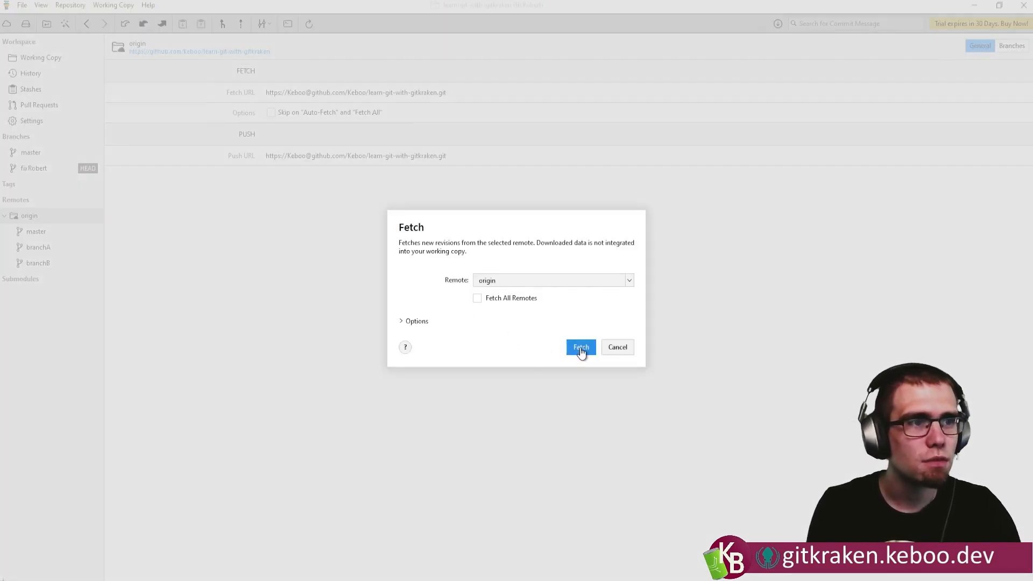
pyautogui.click(581, 348)
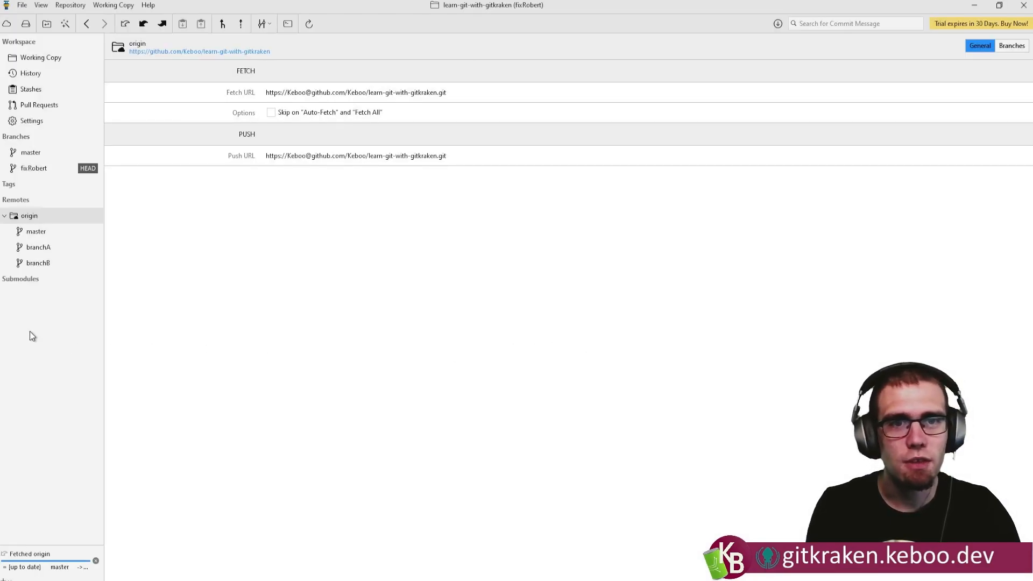
# Create a pull request from origin/fixRobert into origin/master titled "Fixing Robert" with the description "Because I can't spell".
pyautogui.click(40, 280)
pyautogui.rightClick(41, 280)
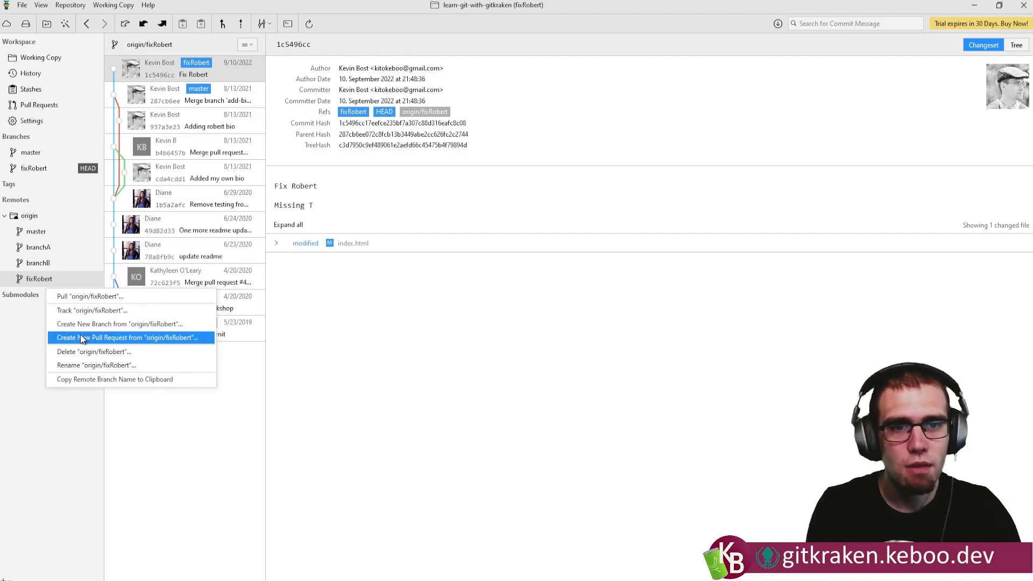
pyautogui.moveTo(30, 280); pyautogui.dragTo(36, 238)
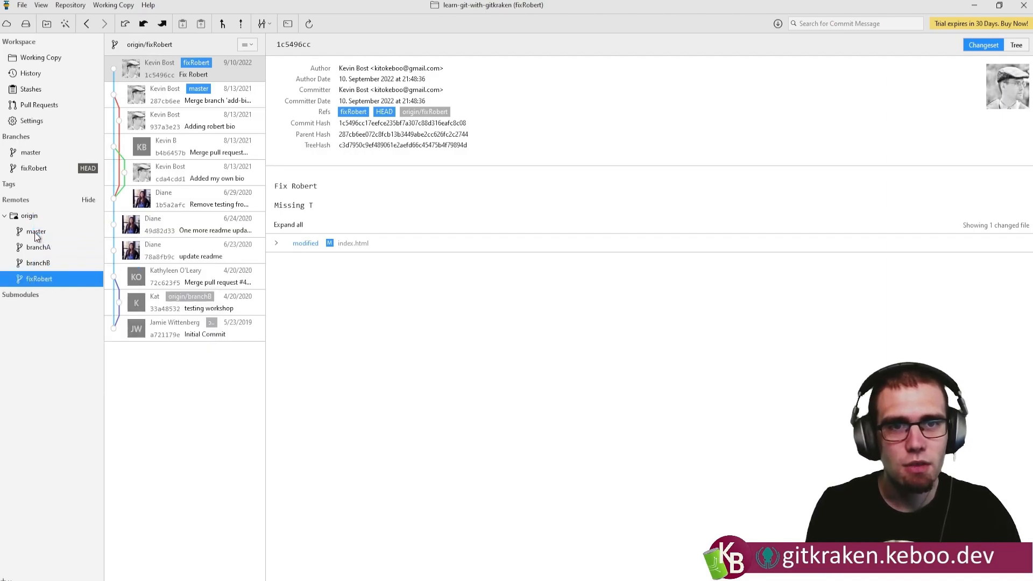
pyautogui.rightClick(40, 279)
pyautogui.click(94, 335)
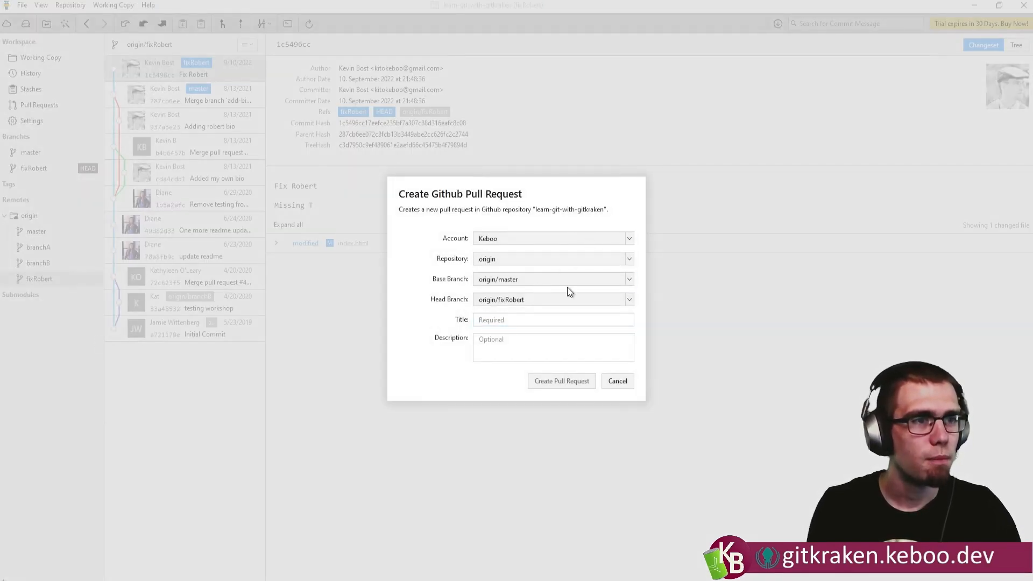
pyautogui.click(509, 320)
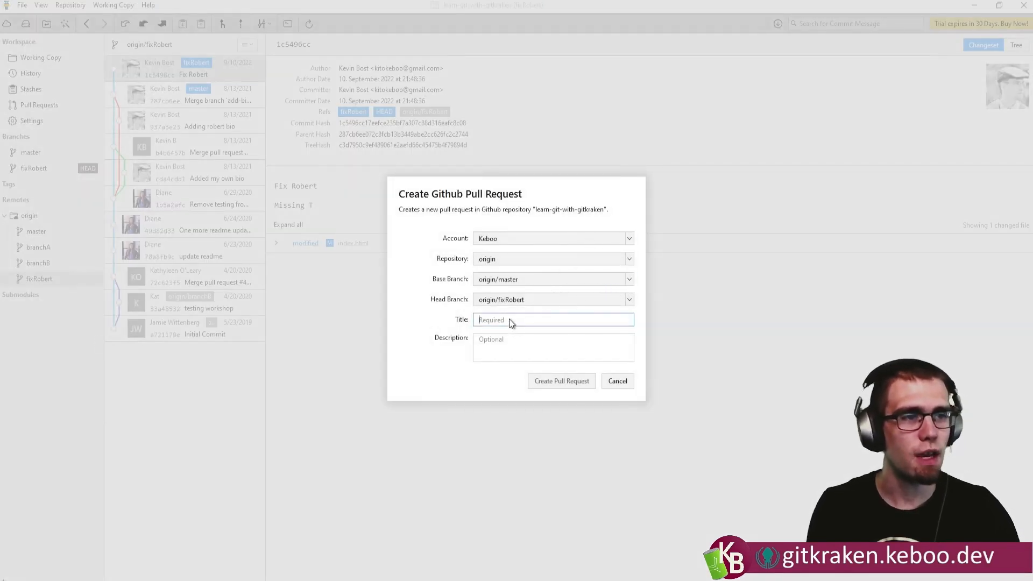
pyautogui.write('Fixing Robert')
pyautogui.click(497, 346)
pyautogui.write("Because I can't spell")
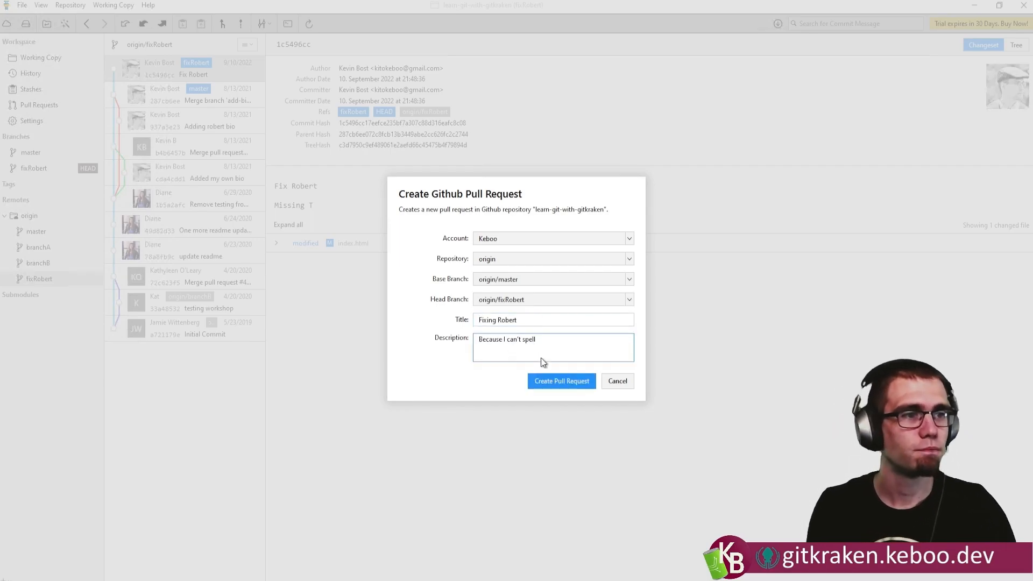
pyautogui.click(565, 378)
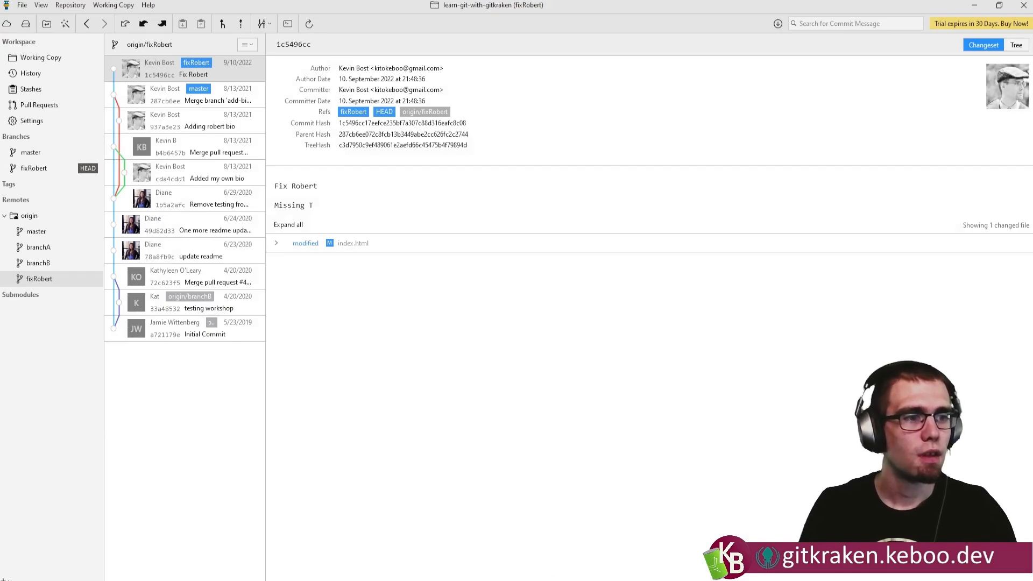
# Switch to the browser and open the "Fixing Robert" pull request from the GitHub repository's pull request list.
pyautogui.click(552, 568)
pyautogui.click(133, 156)
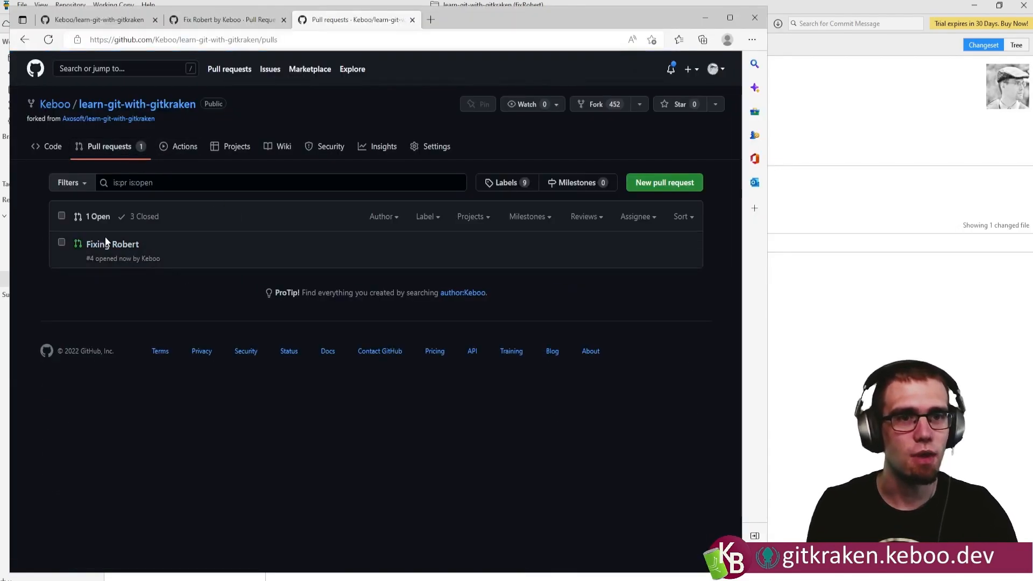
pyautogui.click(105, 242)
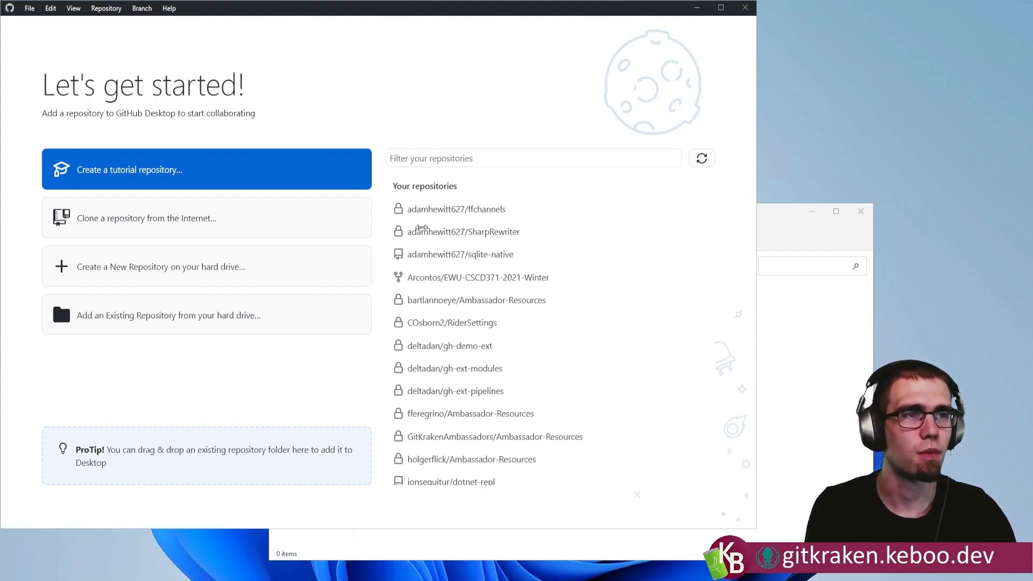
# In GitHub Desktop, filter the repositories by "learn" and clone learn-git-with-gitkraken to C:\Dev\learn-git-with-gitkraken.
pyautogui.click(426, 160)
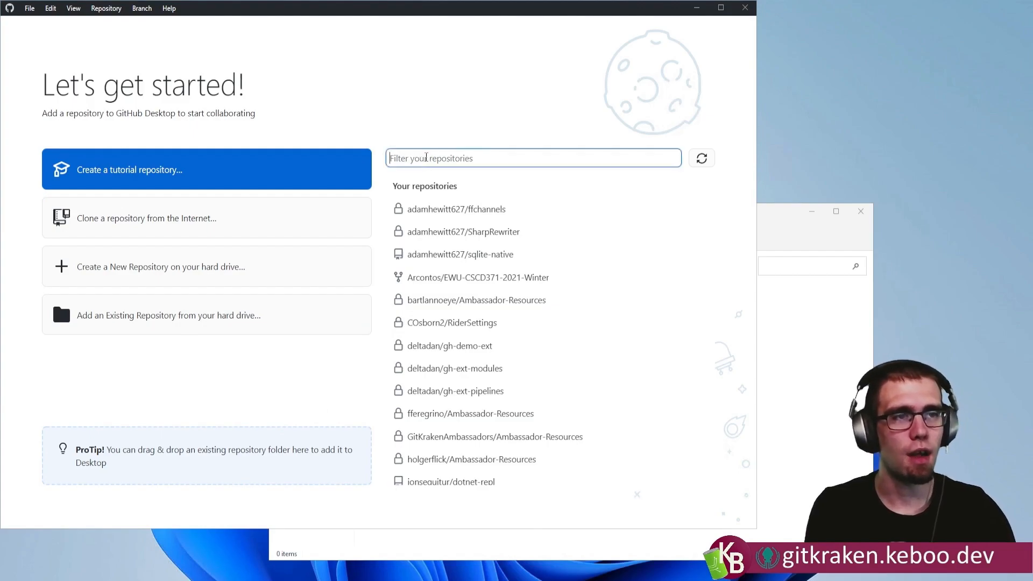
pyautogui.write('learn')
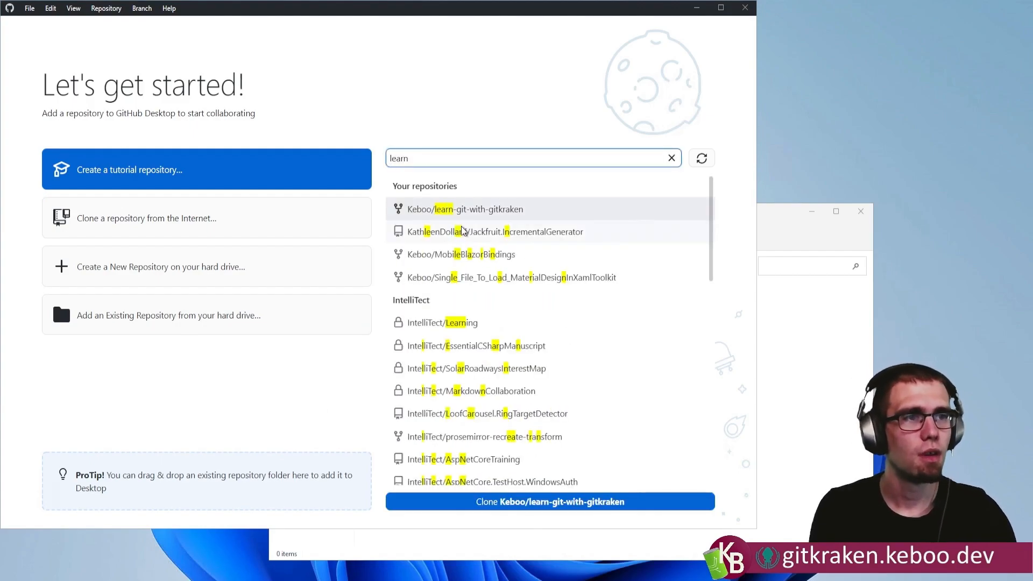
pyautogui.click(463, 217)
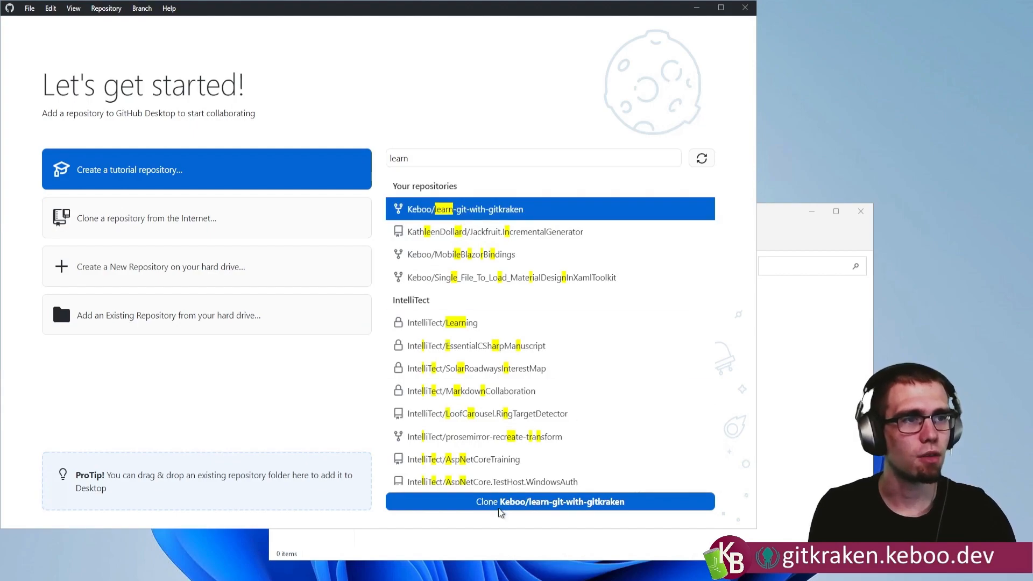
pyautogui.click(534, 506)
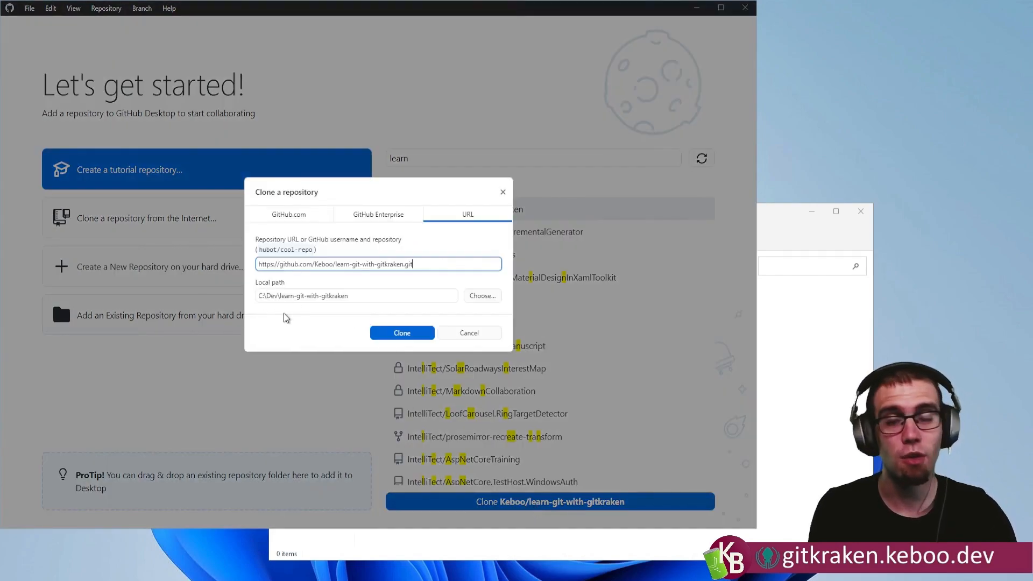
pyautogui.click(404, 333)
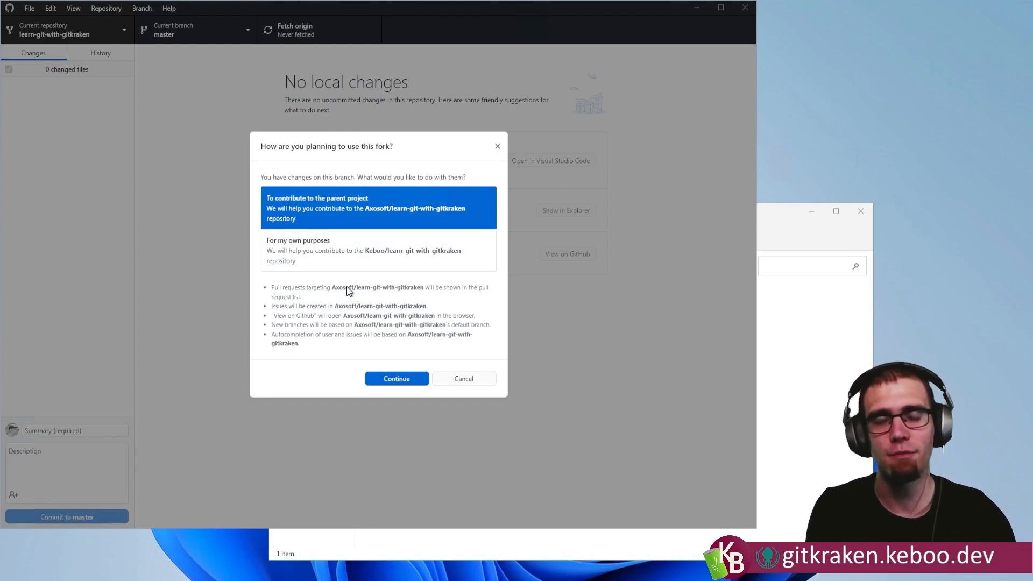
# Set the fork's intended use to "For my own purposes" instead of contributing to the parent project.
pyautogui.click(315, 259)
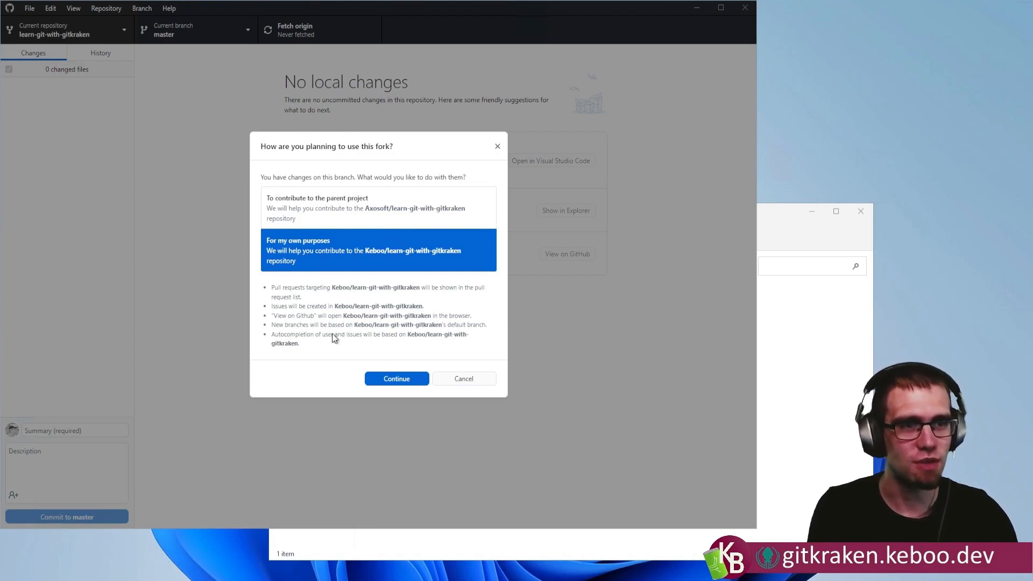
pyautogui.click(369, 212)
pyautogui.click(352, 263)
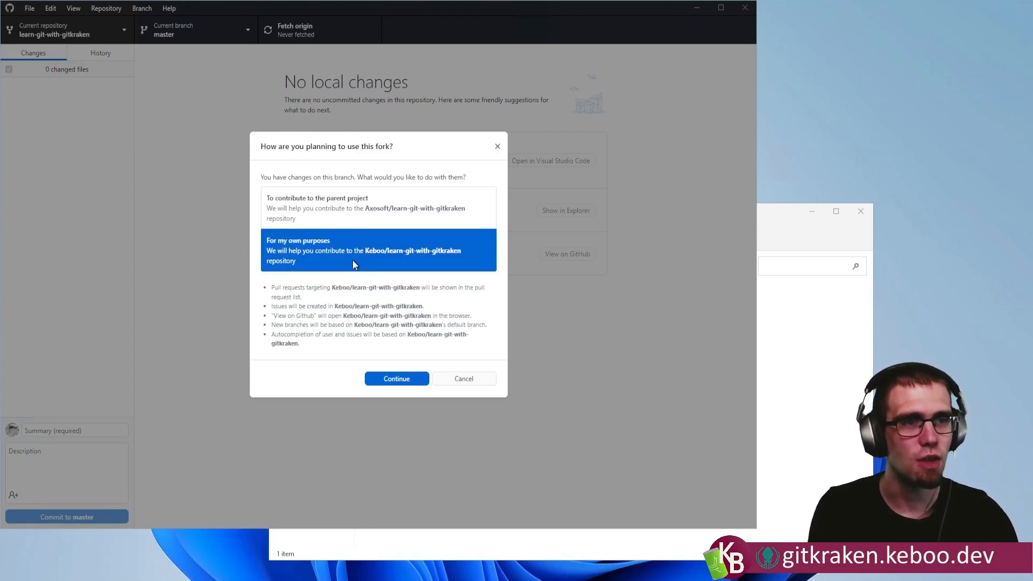
pyautogui.click(407, 383)
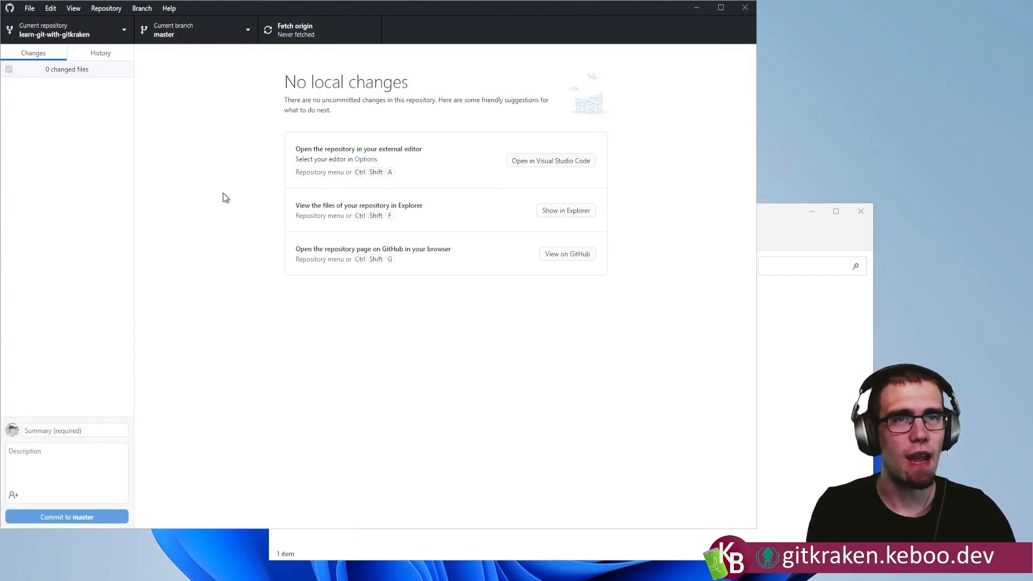
# Look through the commit history and create a branch named fixRobert from master.
pyautogui.click(108, 56)
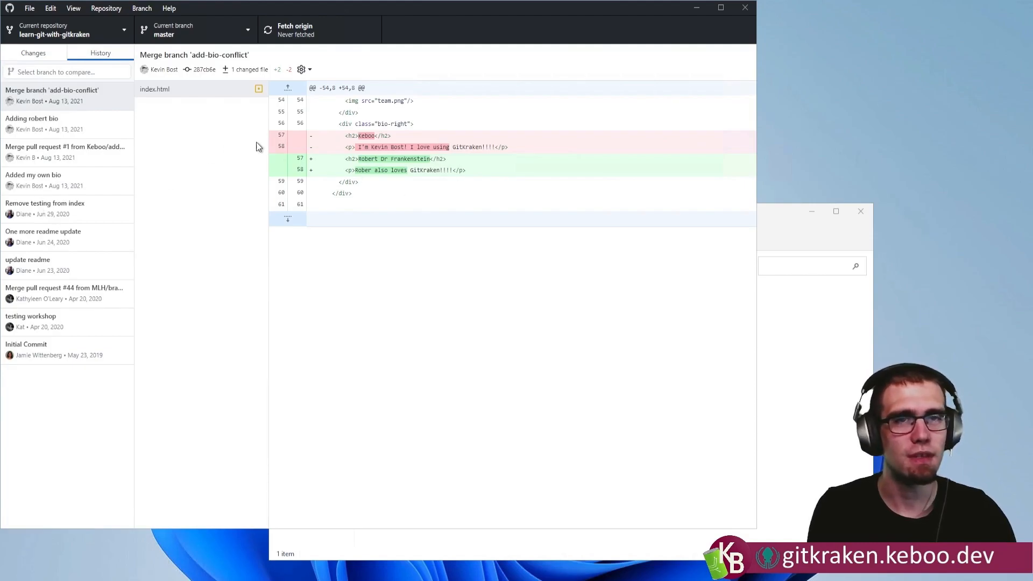
pyautogui.click(44, 54)
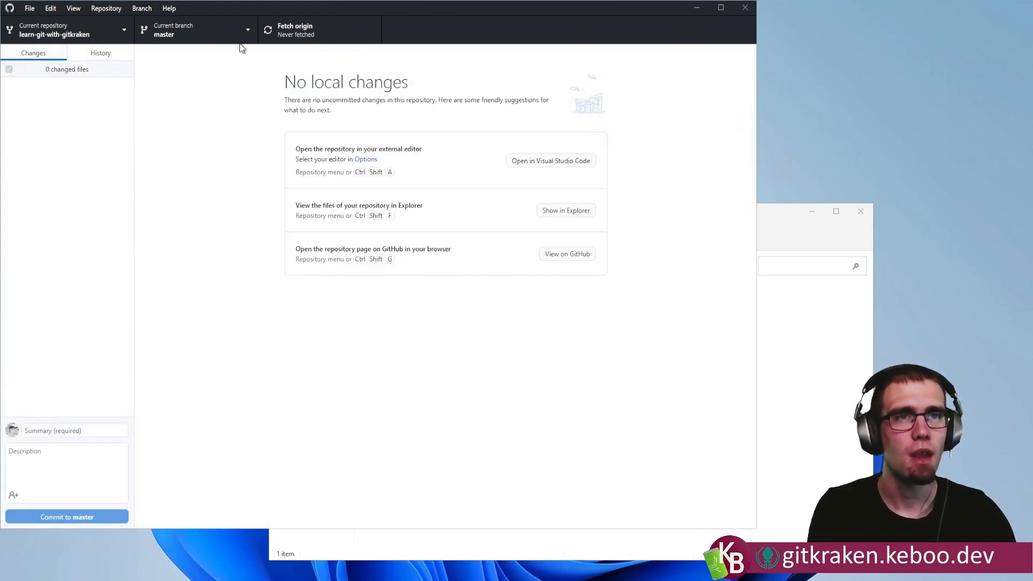
pyautogui.click(250, 28)
pyautogui.click(294, 75)
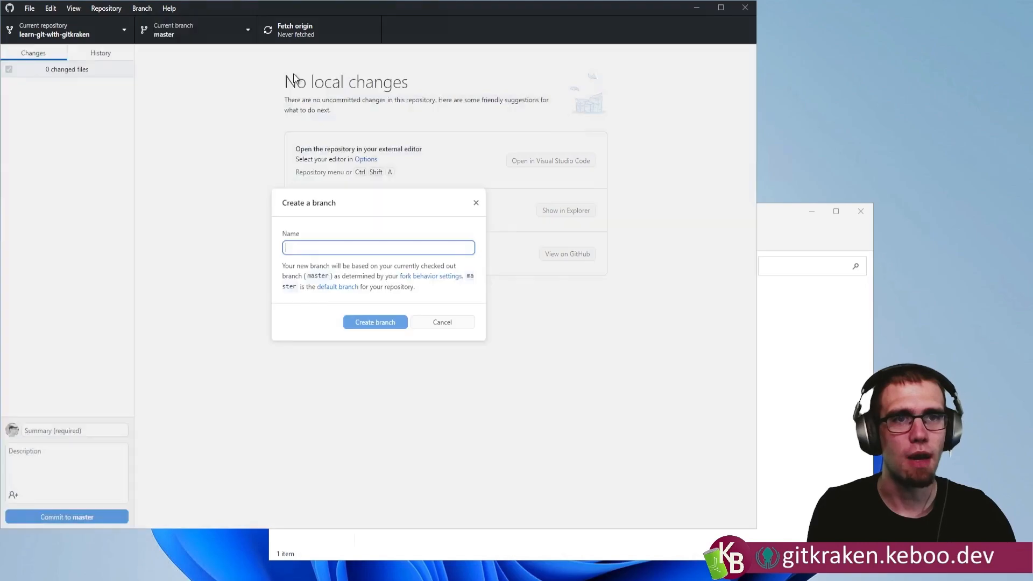
pyautogui.write('fixRobert')
pyautogui.press('Return')
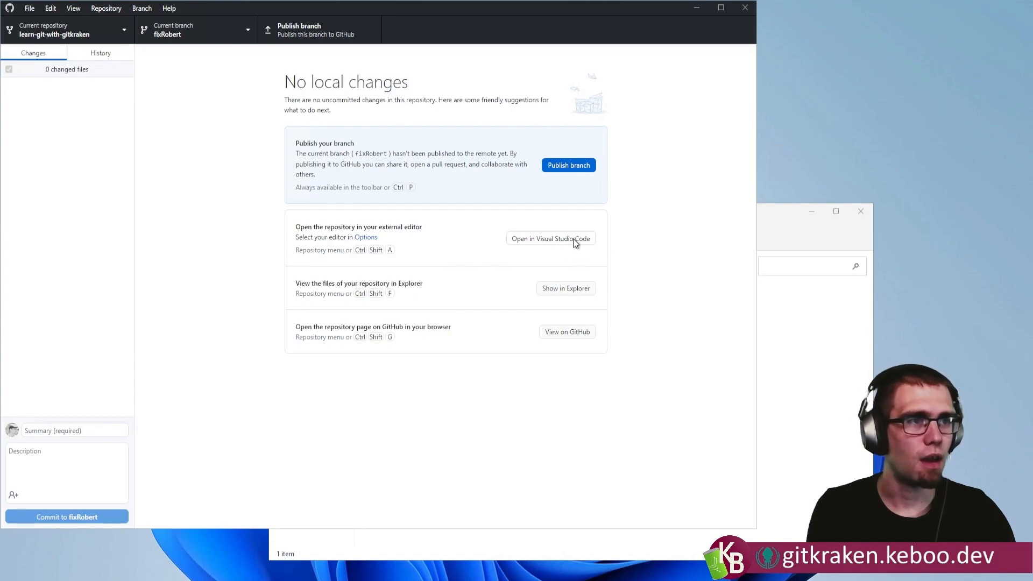
# Open the repository in Visual Studio Code and open its index.html file.
pyautogui.click(531, 239)
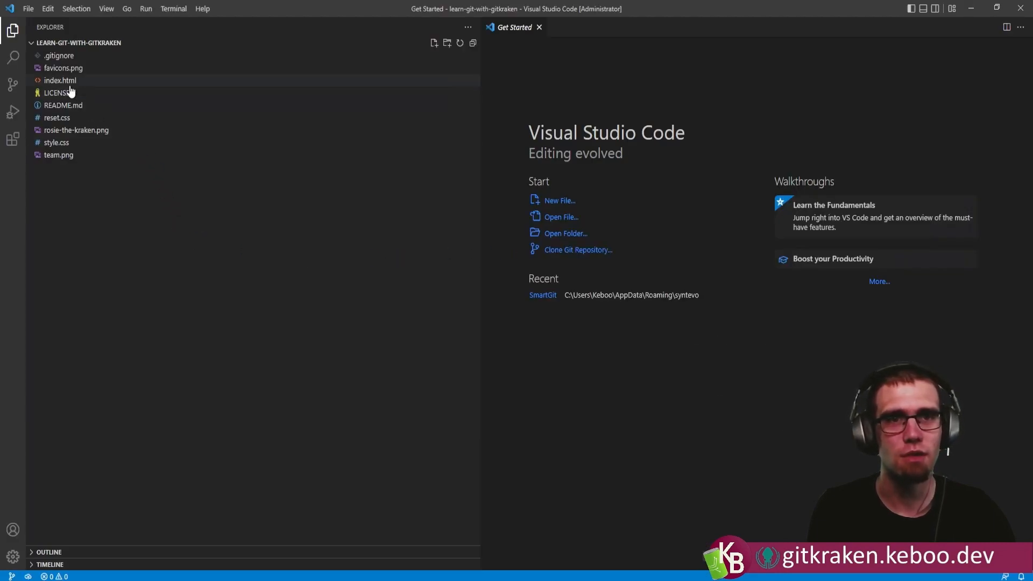
pyautogui.click(67, 82)
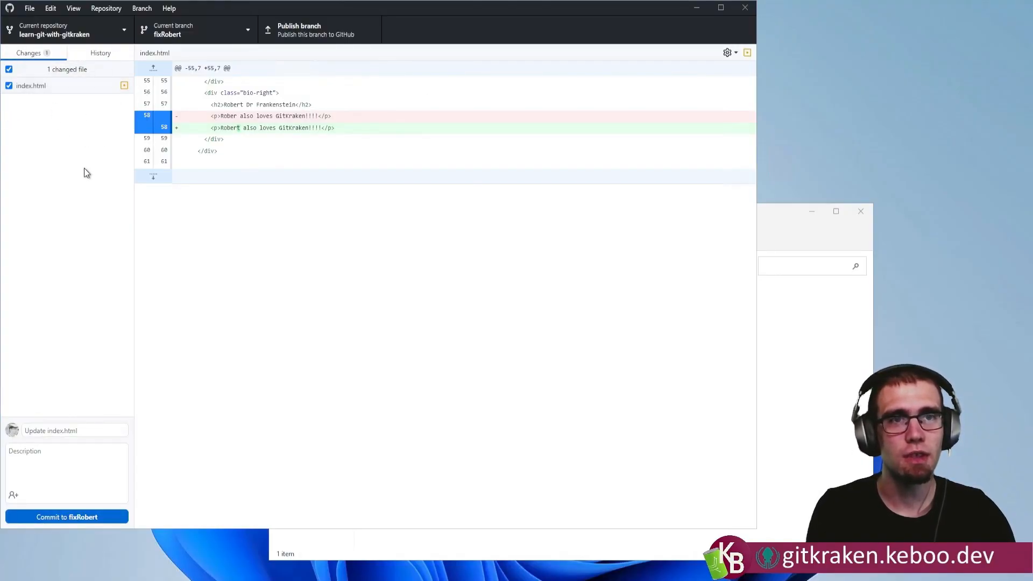
# Commit the index.html change to fixRobert with the description "Fix spelling of Robert" and publish the branch.
pyautogui.click(29, 463)
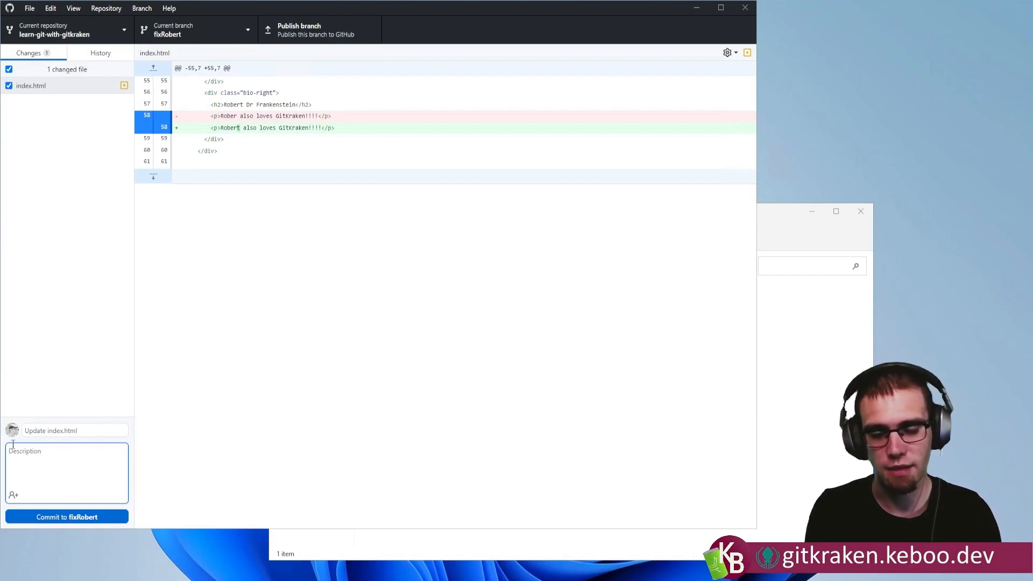
pyautogui.write('Fix spelling of Ro')
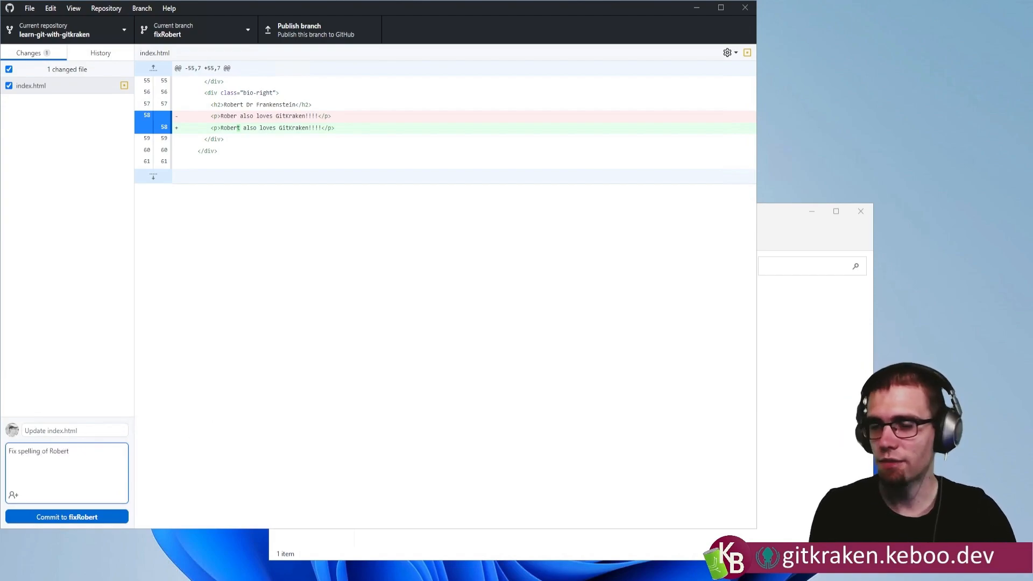
pyautogui.write('bert')
pyautogui.click(97, 517)
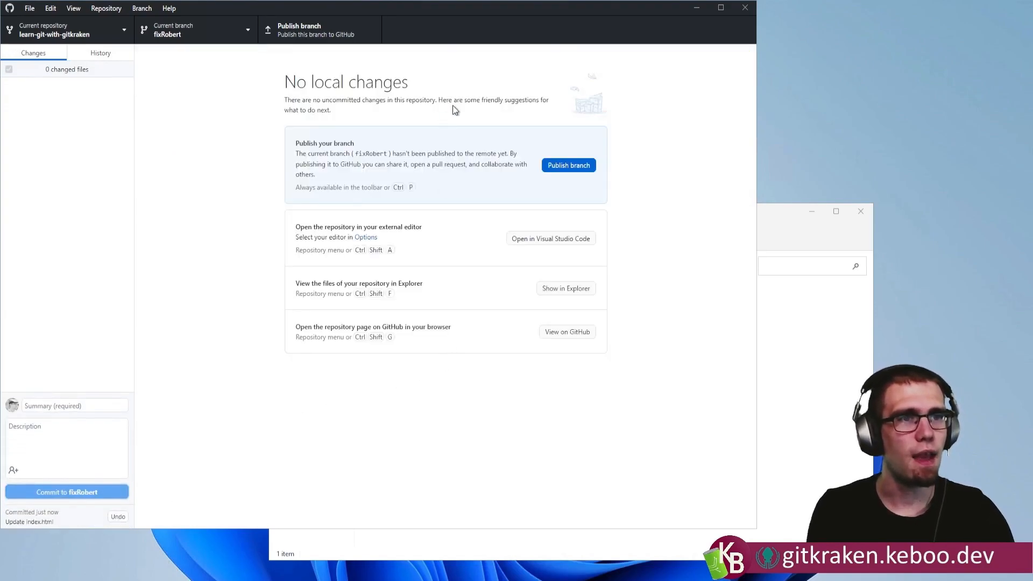
pyautogui.click(574, 168)
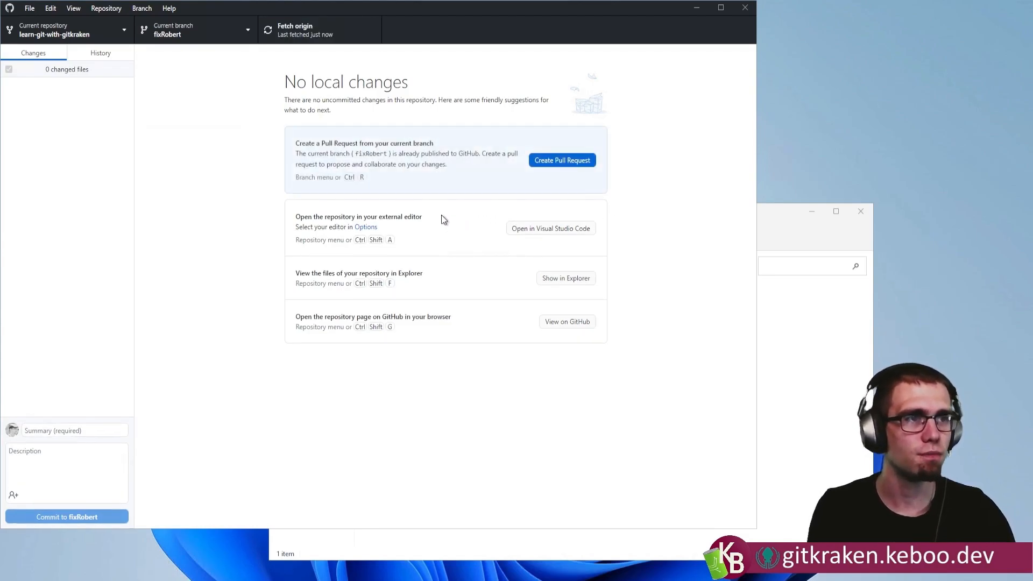
# Start a pull request for the fixRobert branch and change its base repository from Axosoft's parent project to the personal fork.
pyautogui.click(563, 160)
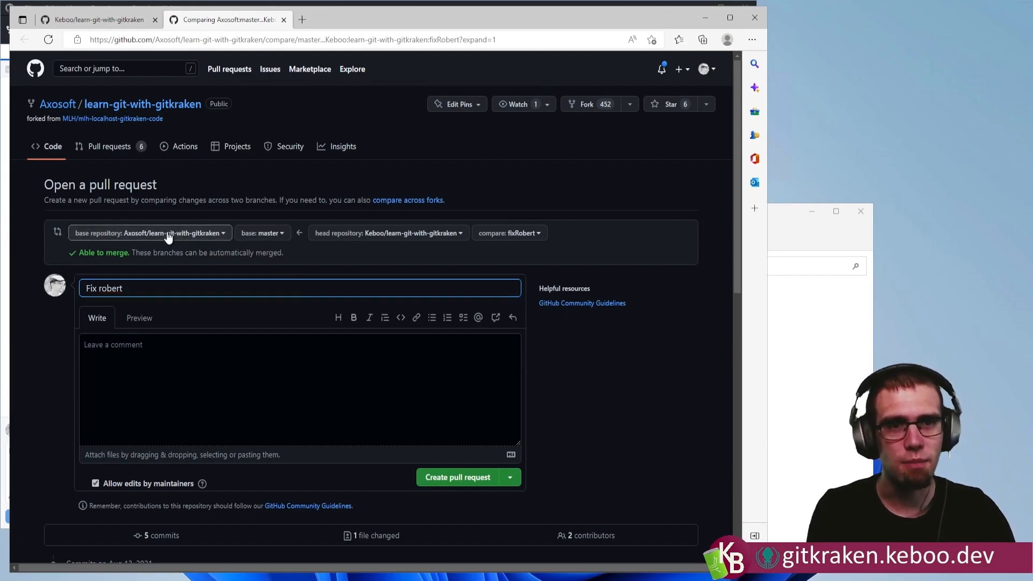
pyautogui.click(168, 237)
pyautogui.click(125, 345)
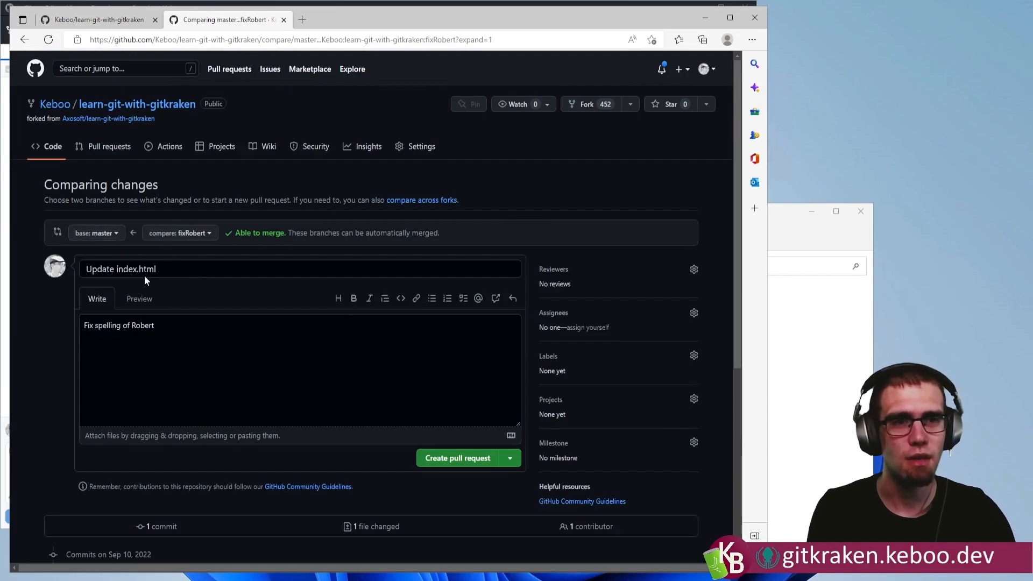
# Create the pull request from fixRobert into the fork's master with the title "Update index.html".
pyautogui.click(439, 459)
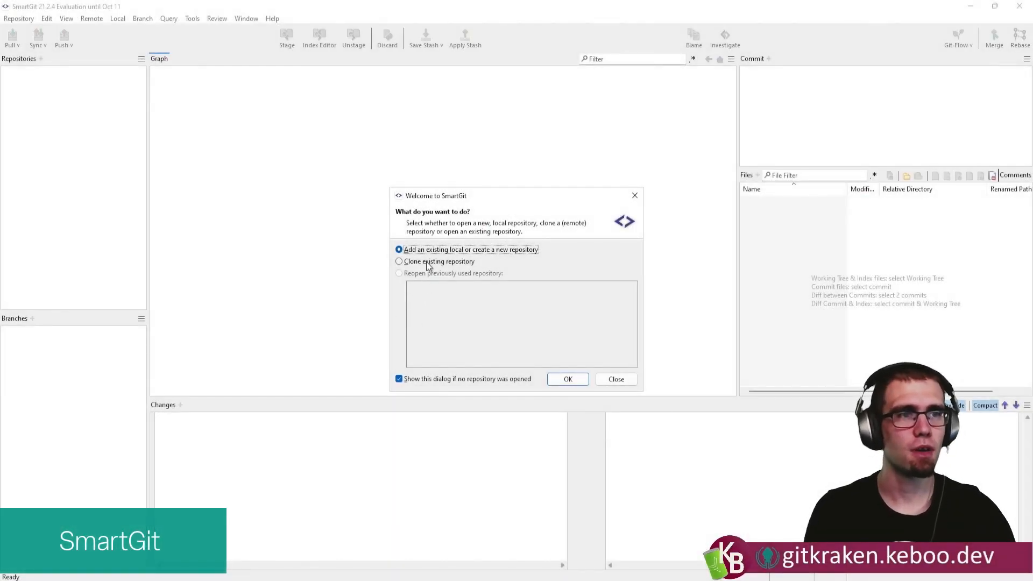
# In SmartGit, start cloning an existing remote repository and select learn-git-with-gitkraken from the GitHub projects.
pyautogui.click(418, 262)
pyautogui.click(557, 382)
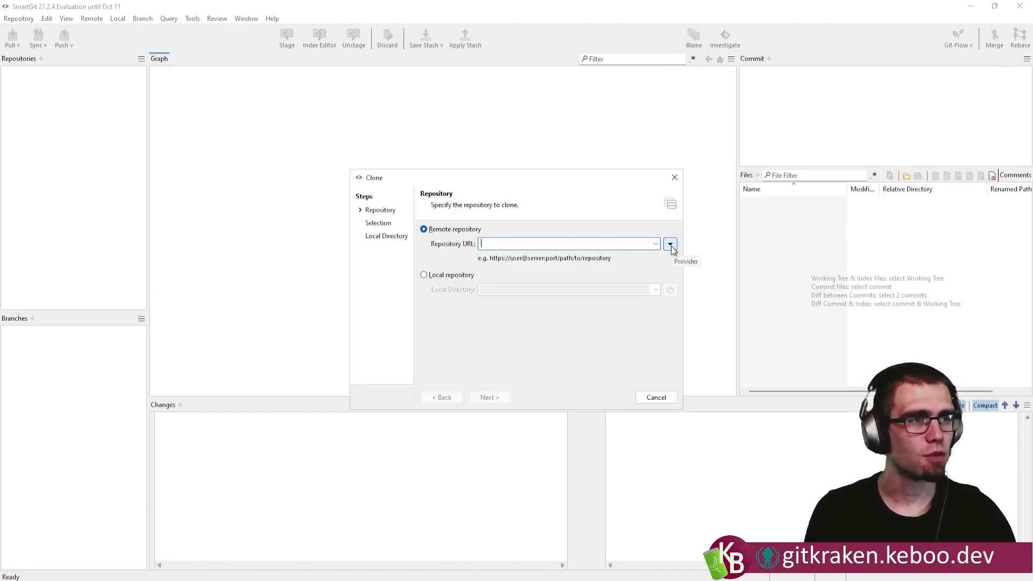
pyautogui.click(671, 245)
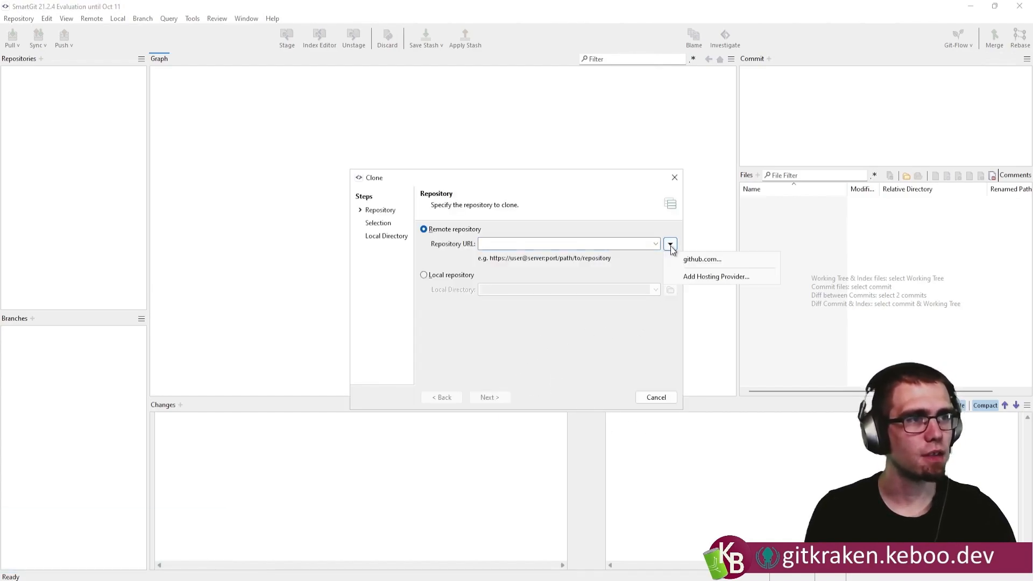
pyautogui.click(717, 260)
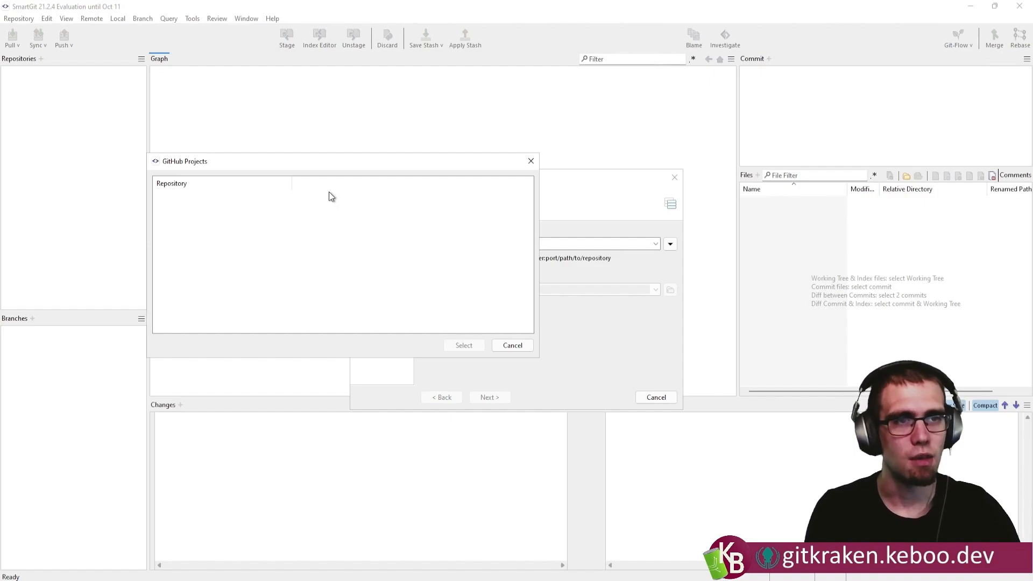
pyautogui.scroll(-5, 236, 253)
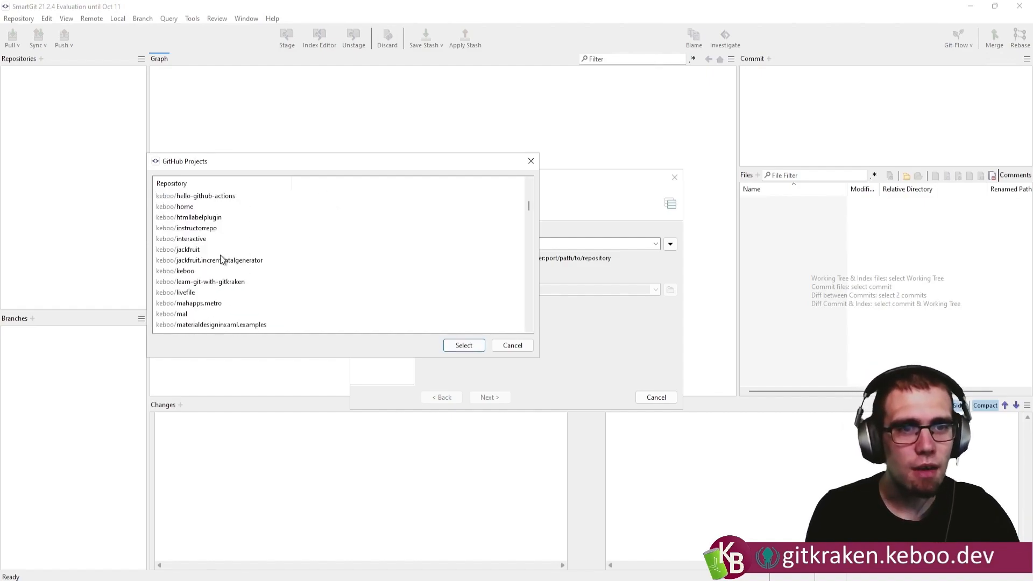
pyautogui.click(214, 250)
pyautogui.click(462, 346)
pyautogui.click(502, 398)
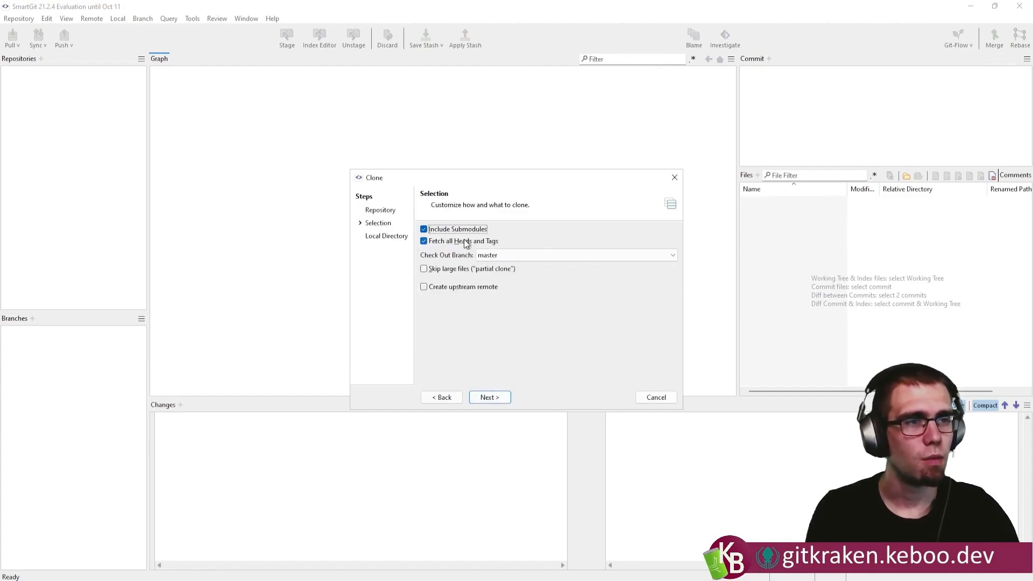
# Clone the master branch with the default options into C:\Dev\learn-git-with-gitkraken.
pyautogui.click(488, 397)
pyautogui.press('Left')
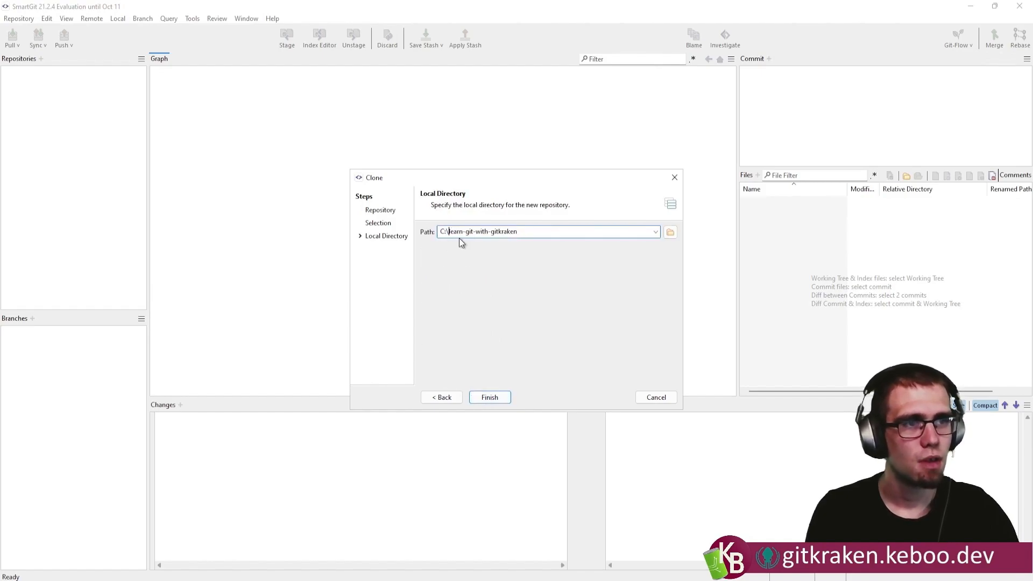
pyautogui.write('Dev\\')
pyautogui.click(490, 397)
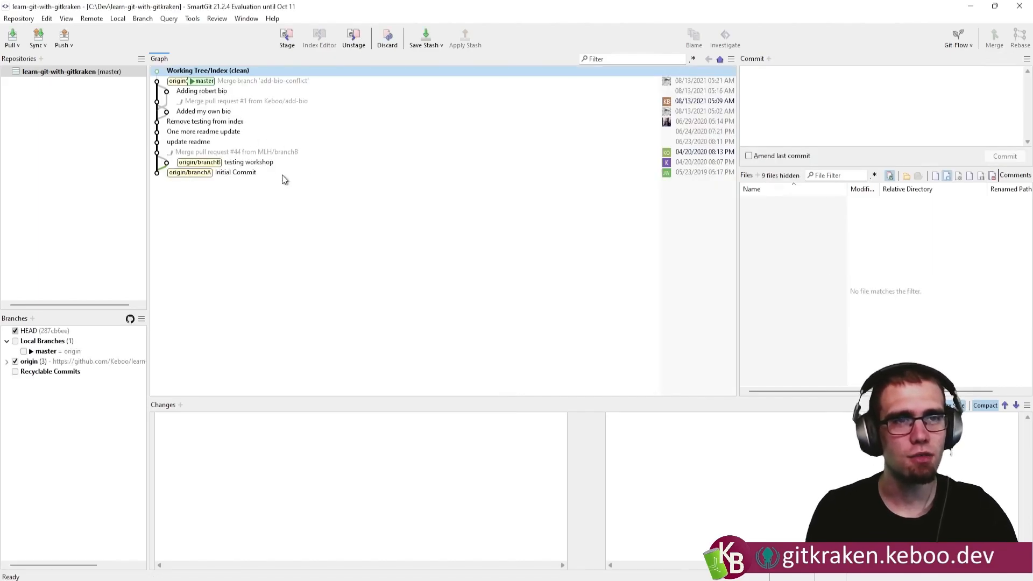
# Enable the display of all local branches, including master, in the commit graph.
pyautogui.click(16, 342)
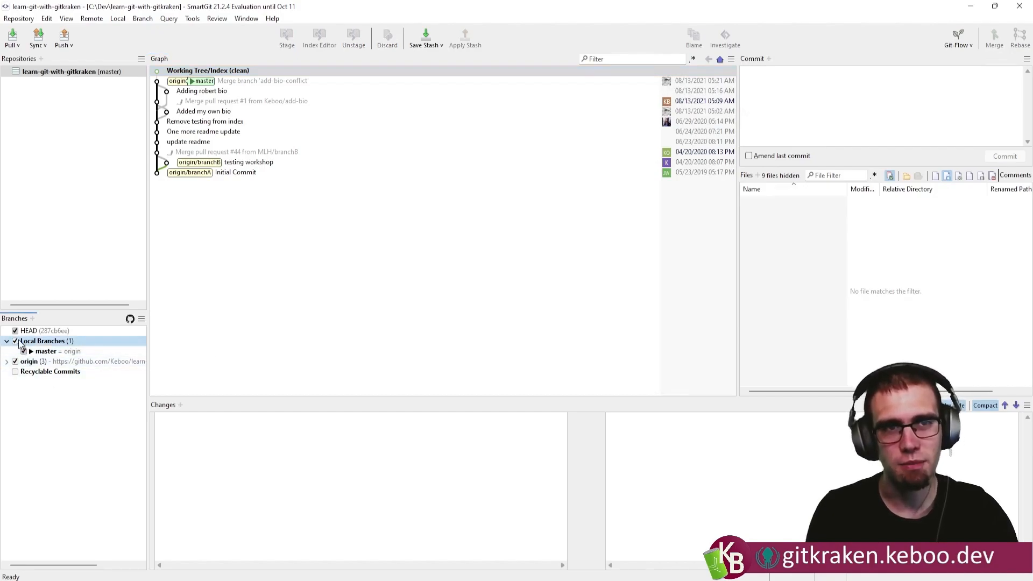
pyautogui.click(24, 352)
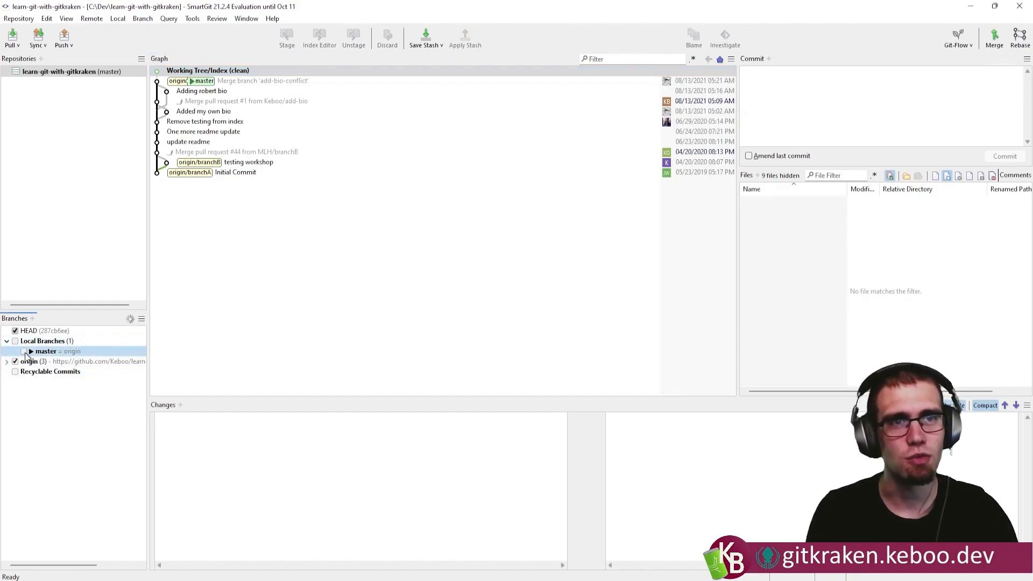
pyautogui.click(21, 342)
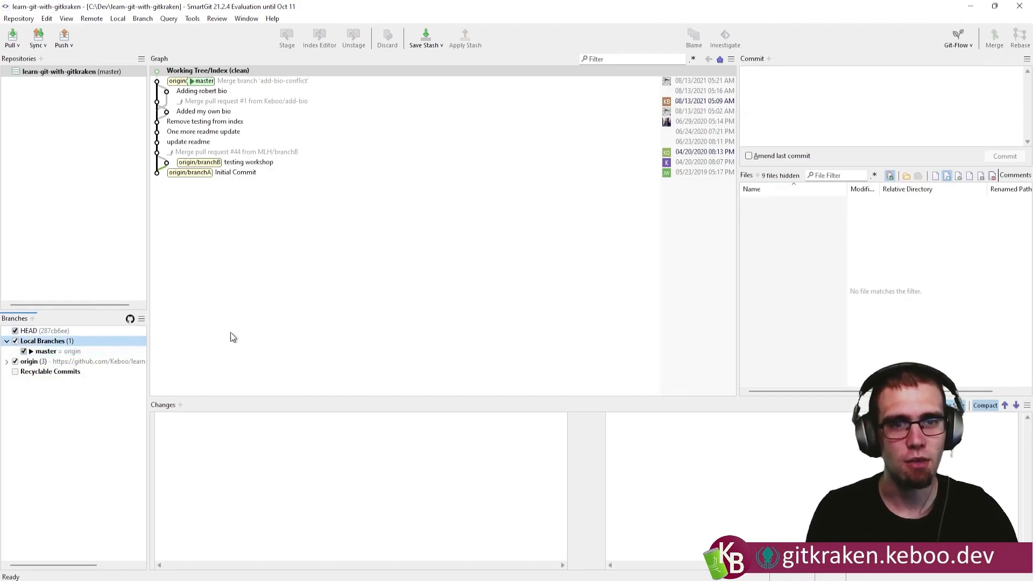
# Add a branch named fixRobert at master's latest commit and check it out.
pyautogui.rightClick(64, 353)
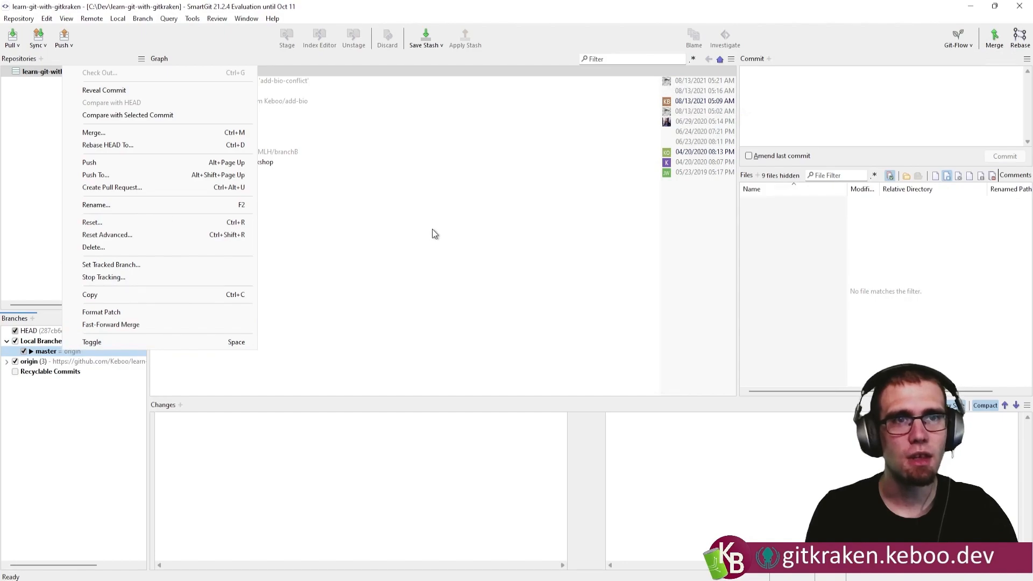
pyautogui.click(370, 245)
pyautogui.rightClick(238, 82)
pyautogui.click(285, 101)
pyautogui.write('fixRobert')
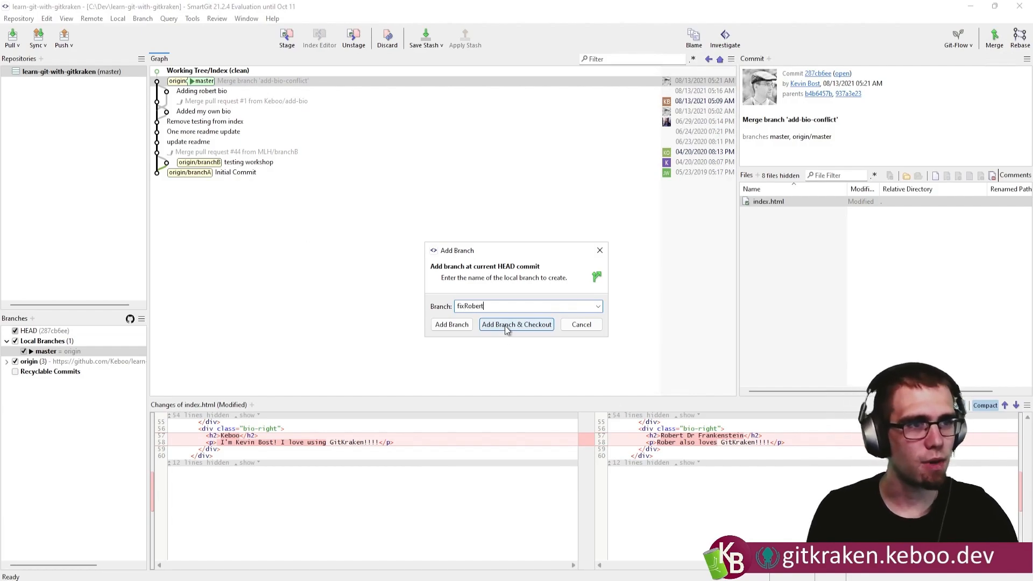
pyautogui.click(504, 325)
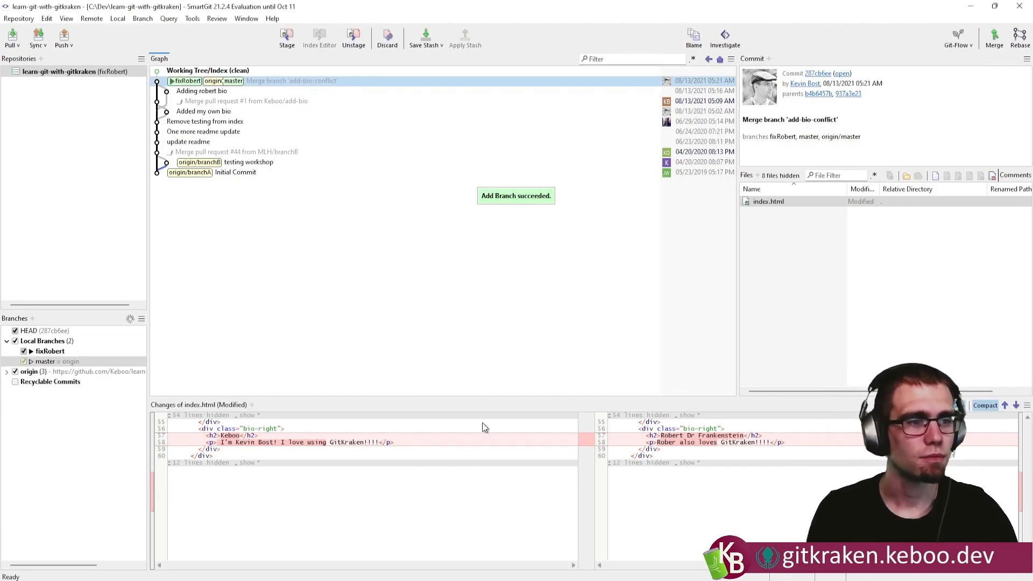
# Open index.html from the Dev\learn-git-with-gitkraken folder in Visual Studio Code.
pyautogui.click(452, 520)
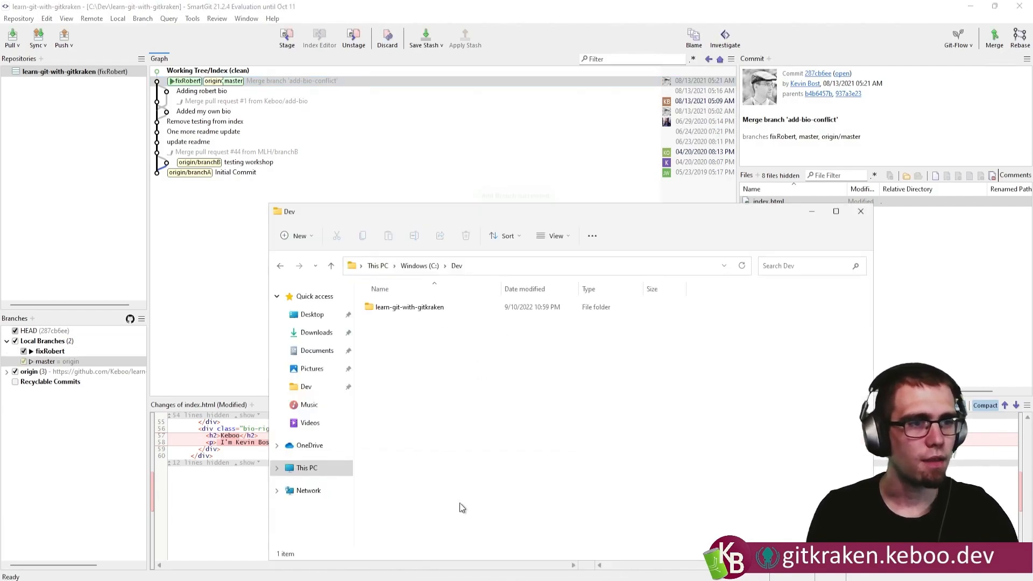
pyautogui.doubleClick(396, 311)
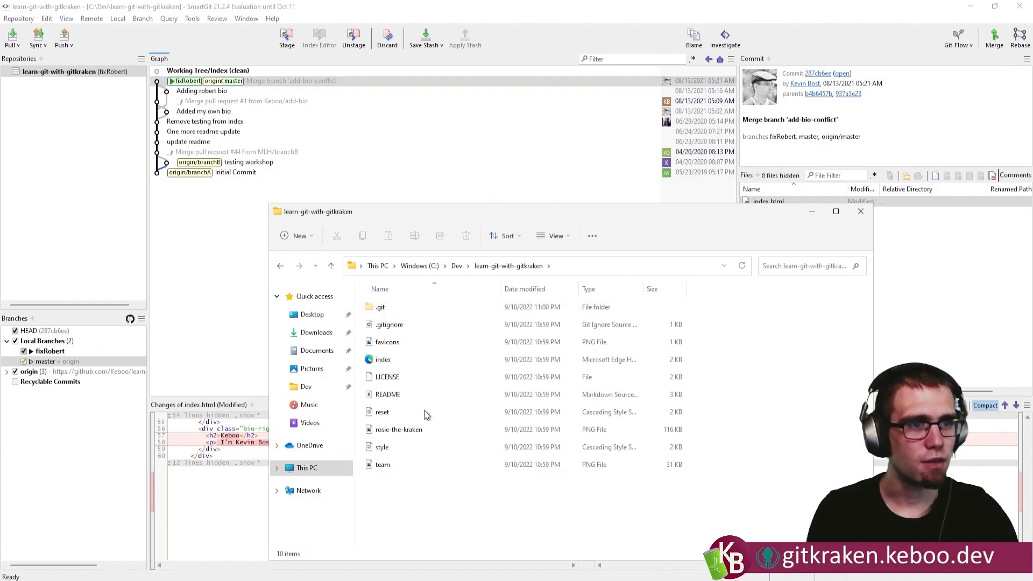
pyautogui.rightClick(388, 360)
pyautogui.moveTo(435, 413)
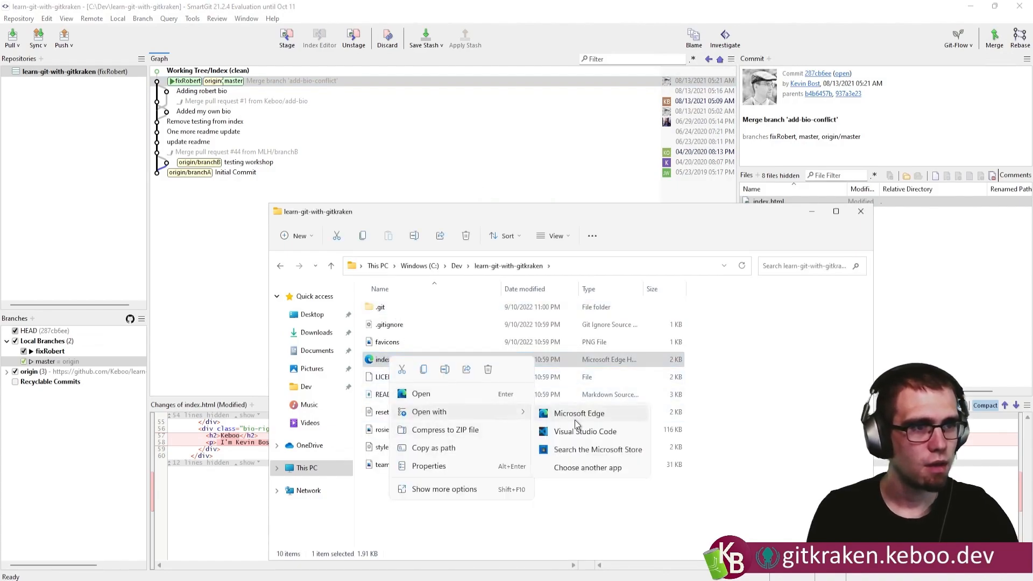
pyautogui.click(584, 433)
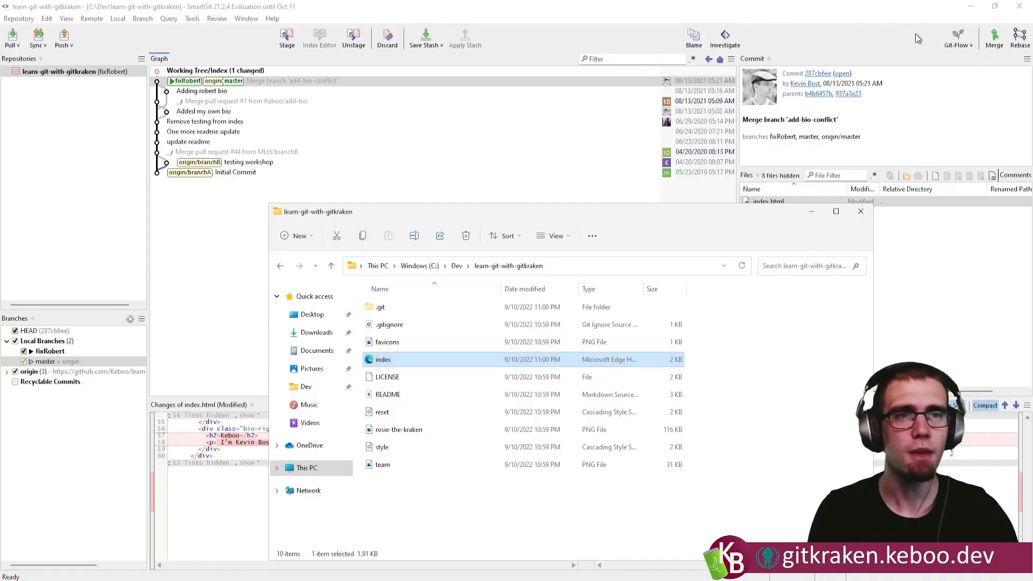
# Return to SmartGit and commit the index.html working tree change with the message "Fix spelling of Robert".
pyautogui.click(234, 203)
pyautogui.click(264, 72)
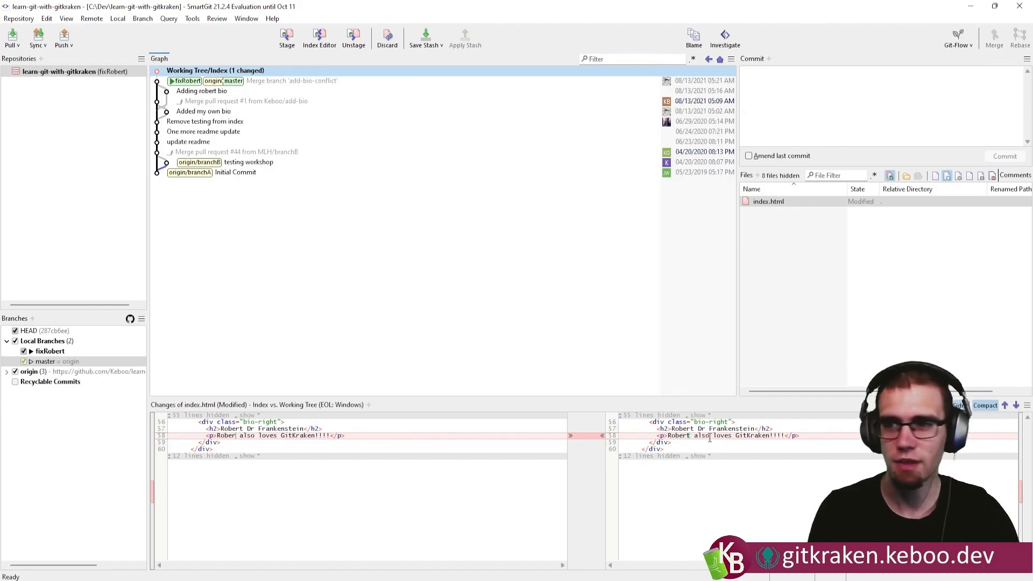
pyautogui.click(775, 100)
pyautogui.write('Fix spelling of Robert')
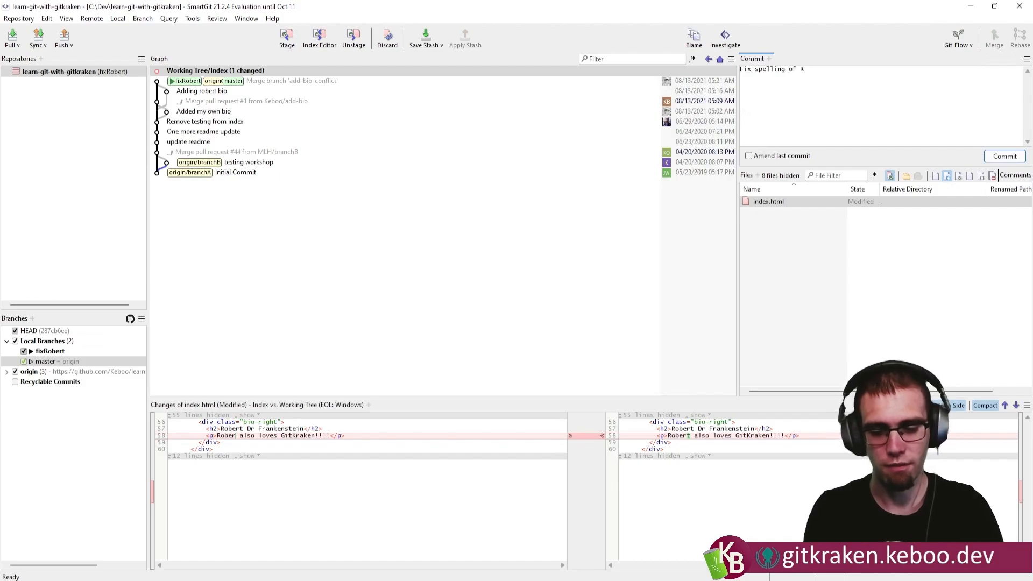
pyautogui.click(1005, 156)
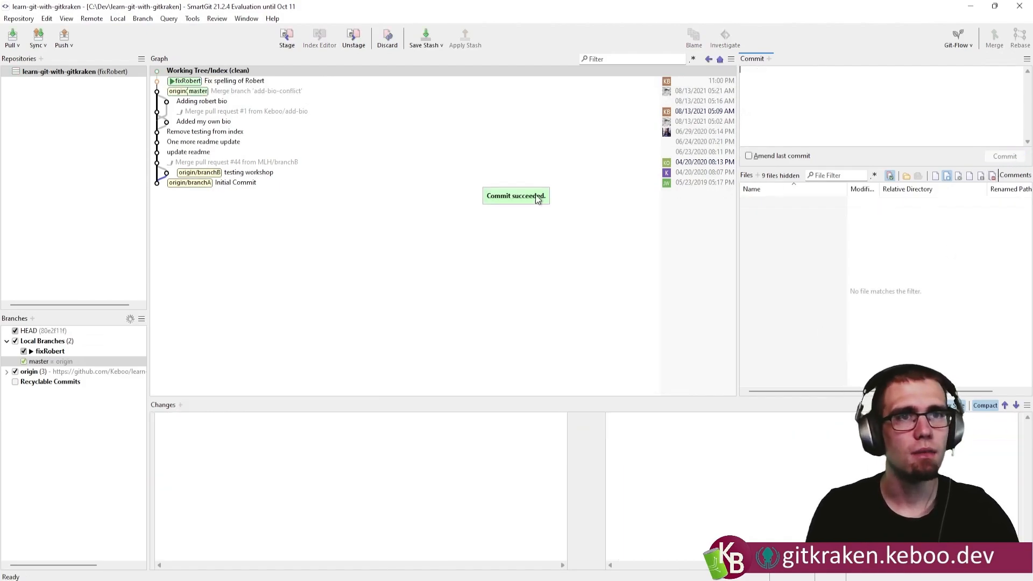
# Select the new commit and push the local fixRobert branch to origin.
pyautogui.click(251, 80)
pyautogui.rightClick(49, 351)
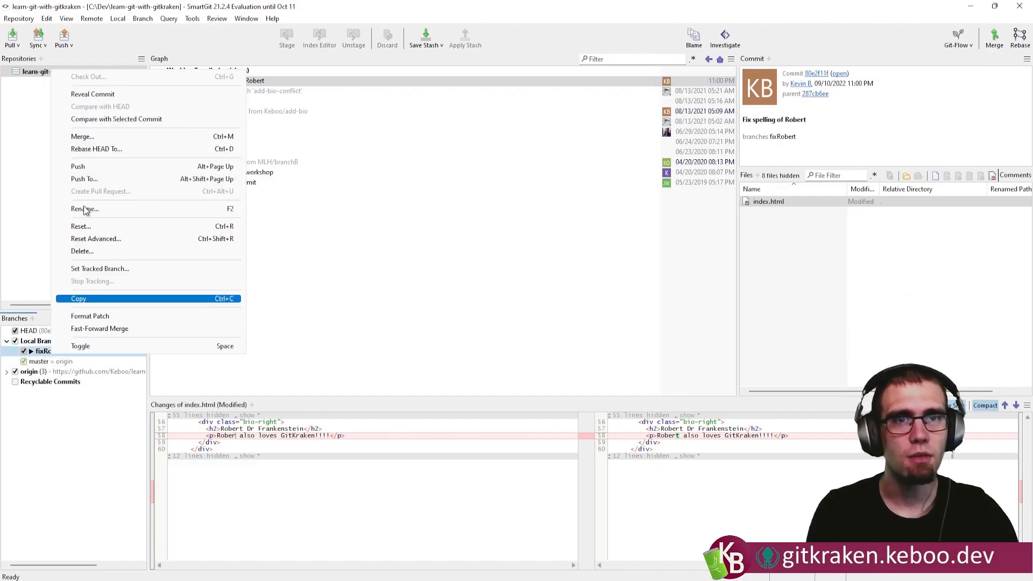
pyautogui.click(93, 166)
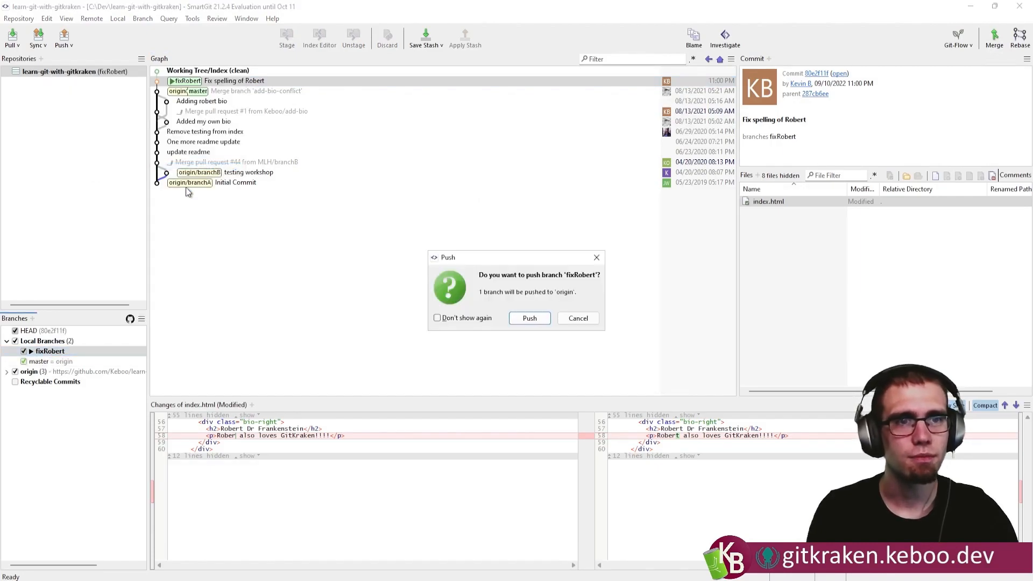
pyautogui.click(529, 318)
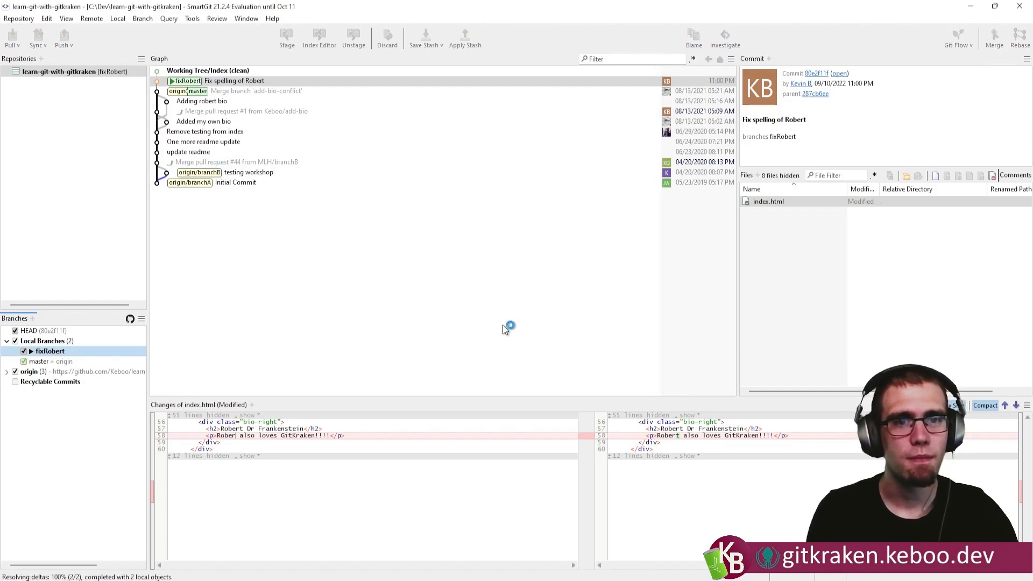
# Create a pull request from origin's fixRobert branch into the fork's own master, keeping the title "Fix spelling of Robert".
pyautogui.click(7, 371)
pyautogui.rightClick(50, 402)
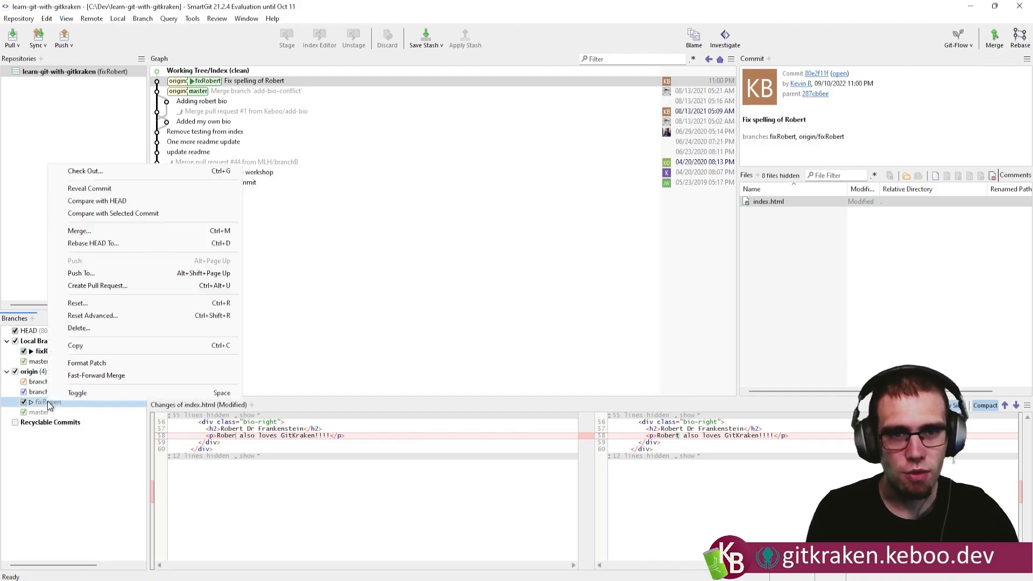
pyautogui.click(113, 289)
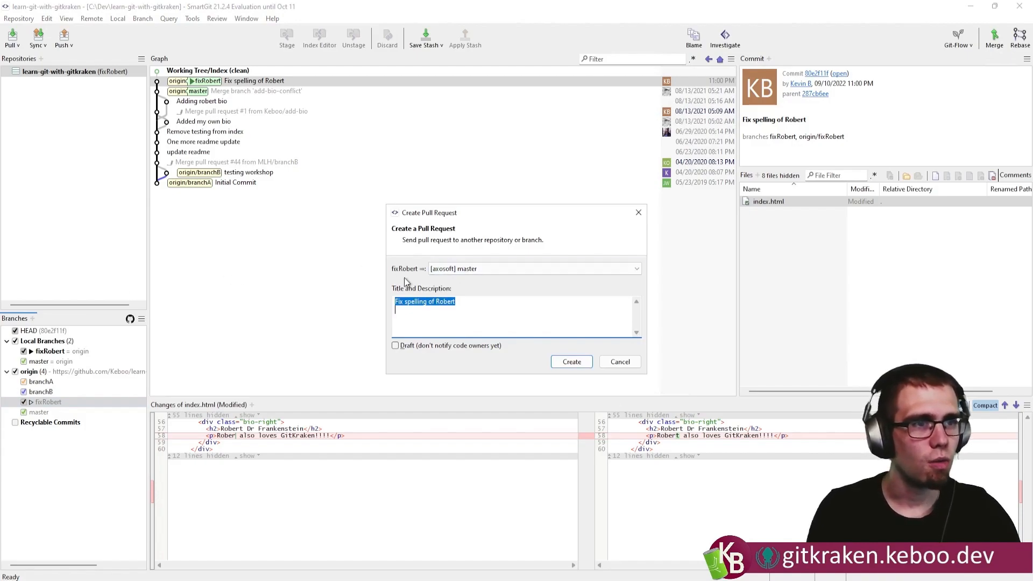
pyautogui.click(504, 274)
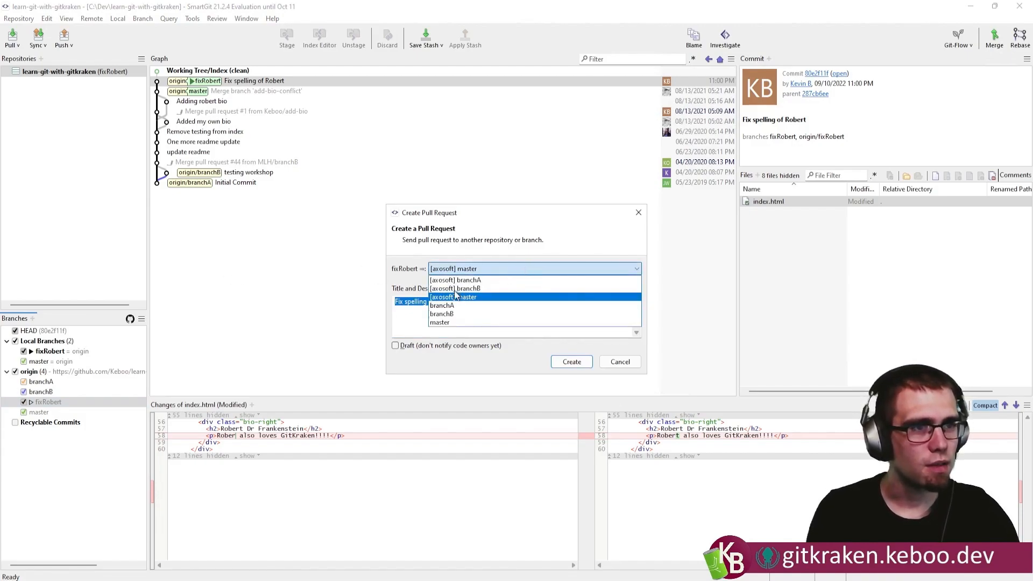
pyautogui.click(441, 323)
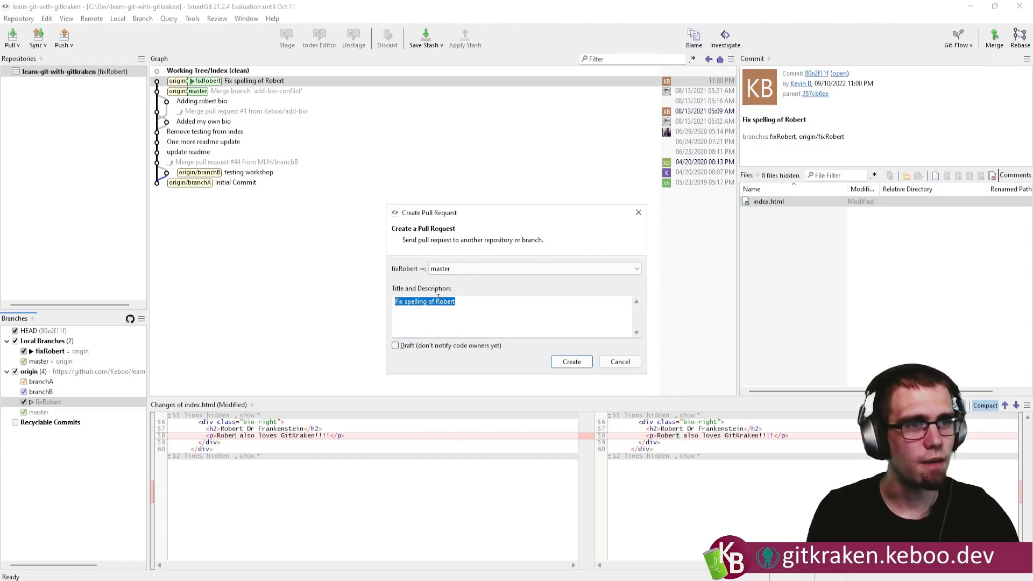
pyautogui.click(569, 364)
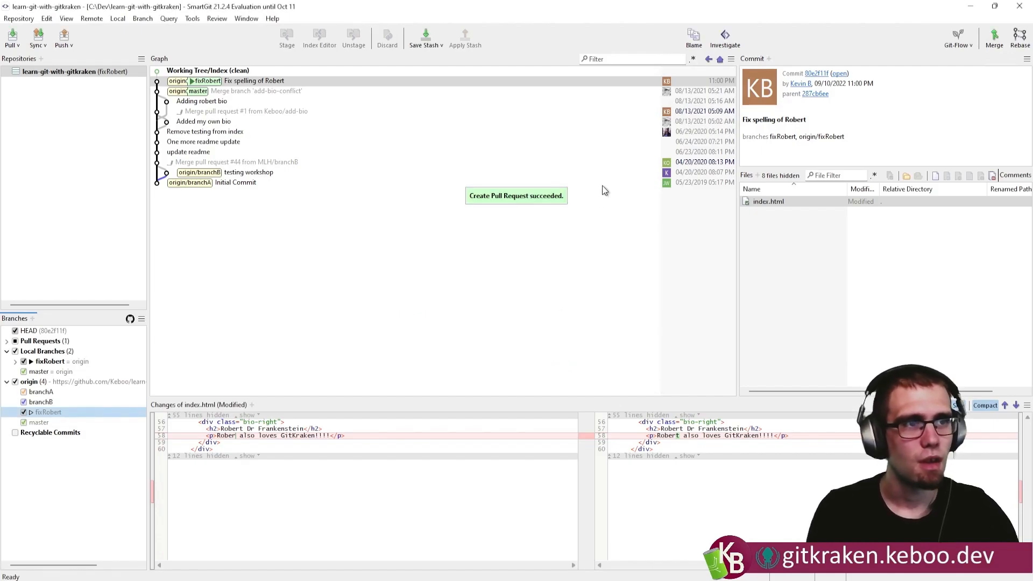
# Check the "Fix spelling of Robert" pull request on GitHub in the browser and return to SmartGit.
pyautogui.click(567, 580)
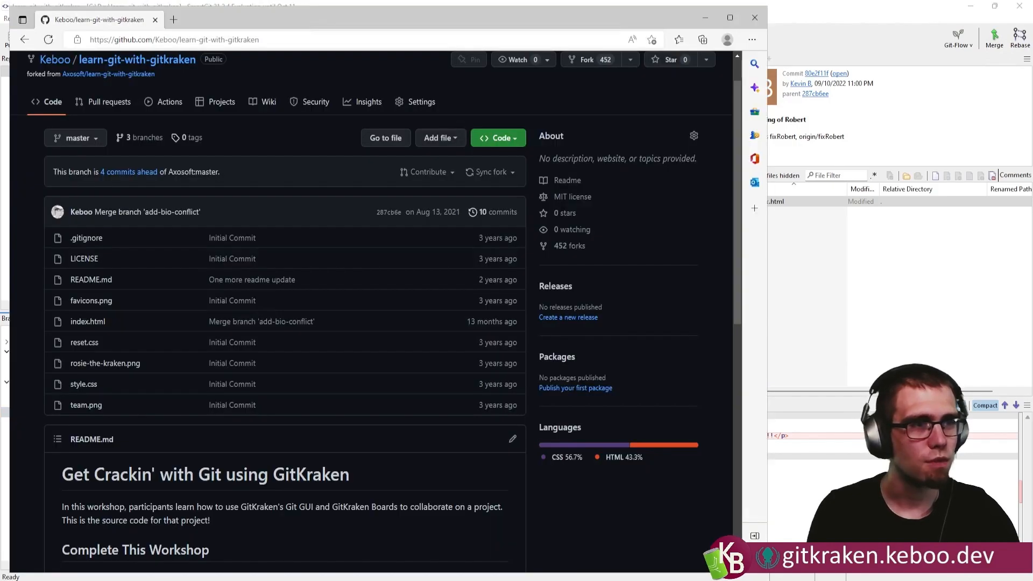
pyautogui.click(114, 103)
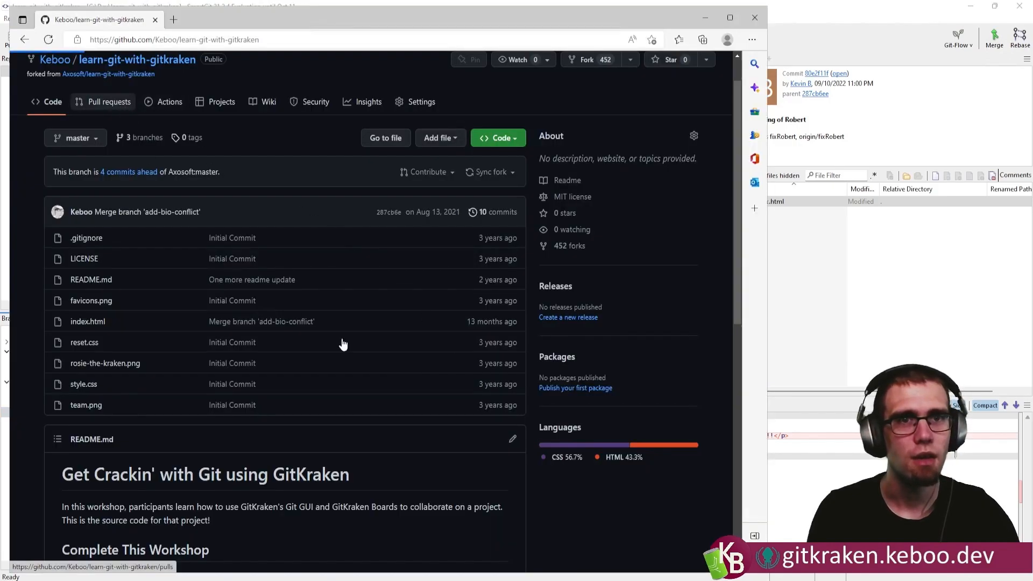
pyautogui.click(129, 245)
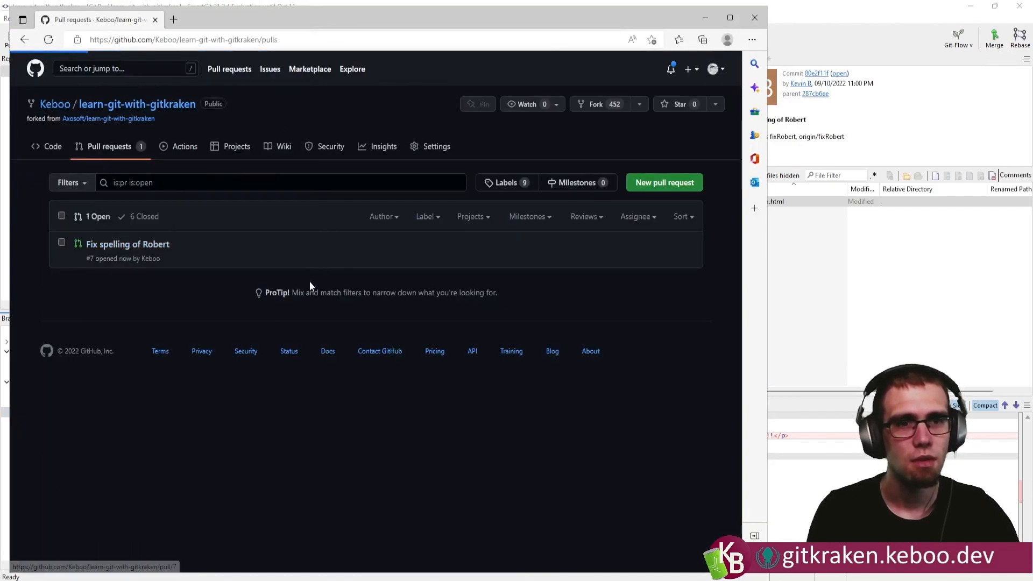
pyautogui.hotkey('alt', 'Tab')
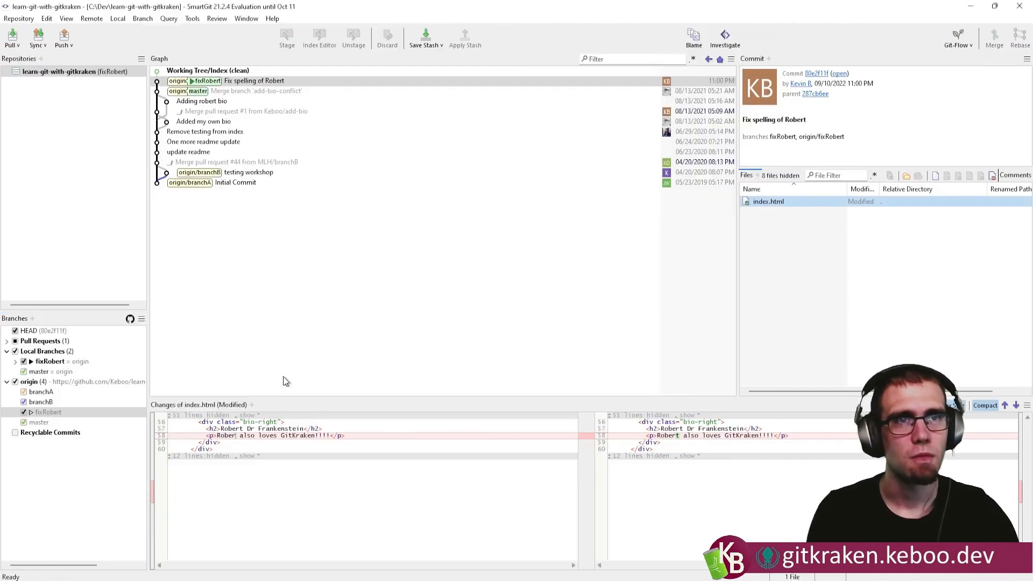